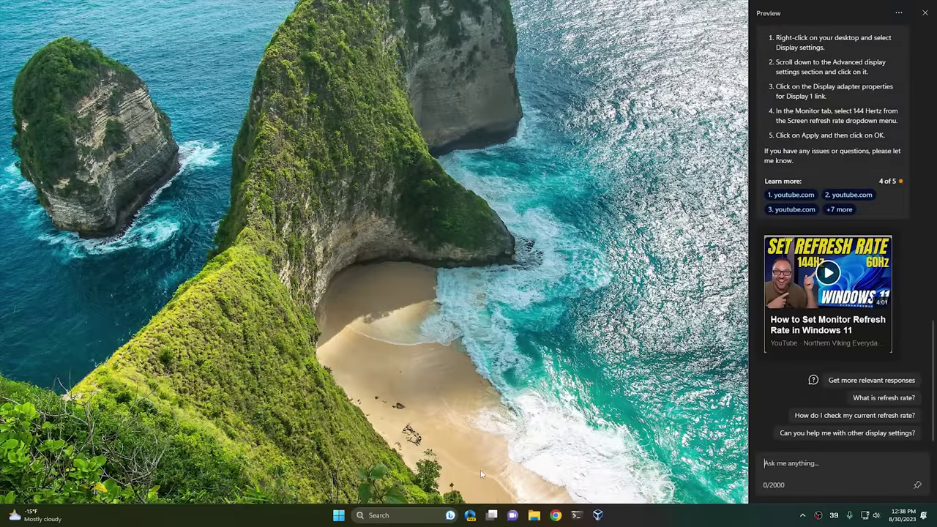
Dismiss the assistant pane, open a File Explorer window on the host desktop and move it toward the middle of the desktop.
click(494, 383)
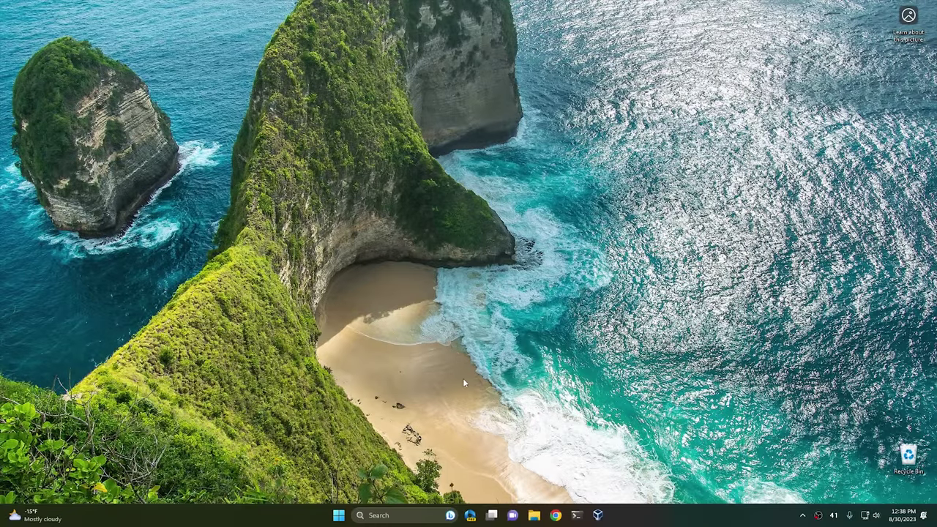
click(537, 515)
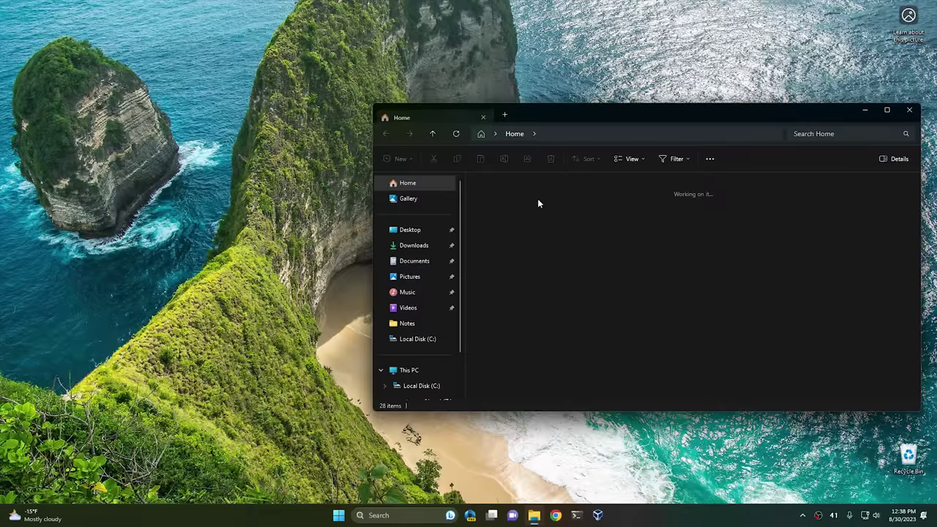
drag(593, 110, 425, 117)
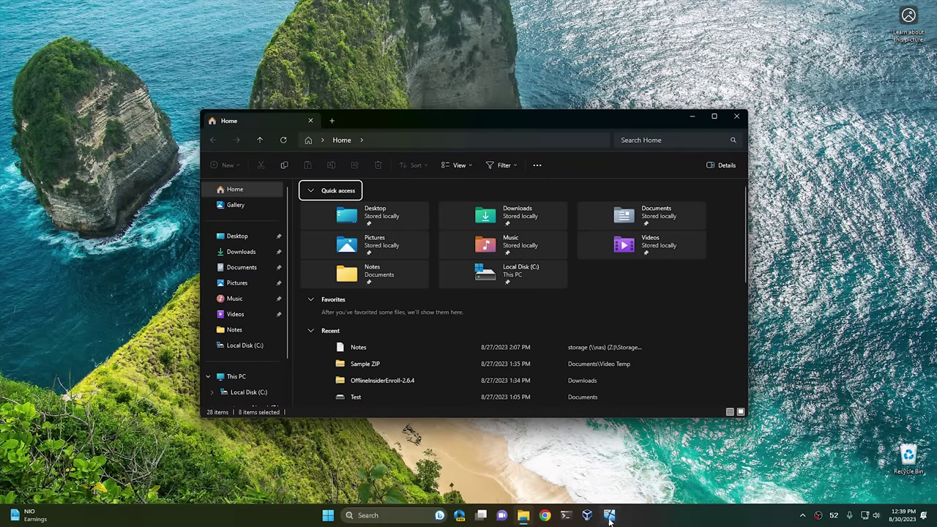
Switch to the Windows11 virtual machine, open File Explorer inside it and dismiss the Windows Security notification.
click(608, 516)
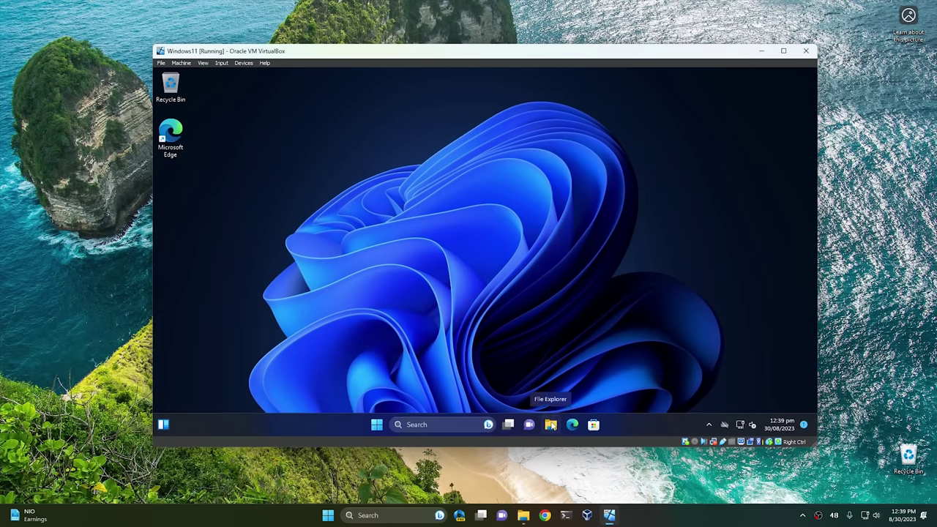
click(551, 424)
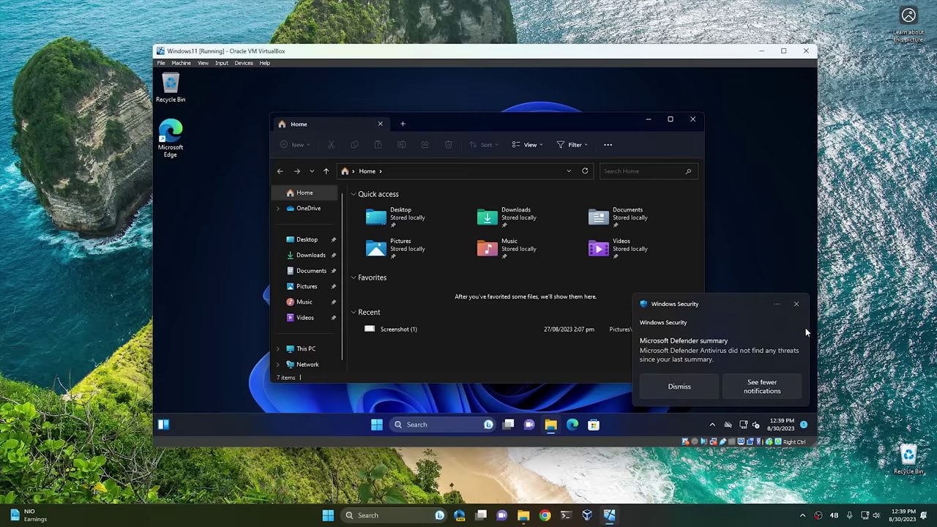
click(796, 303)
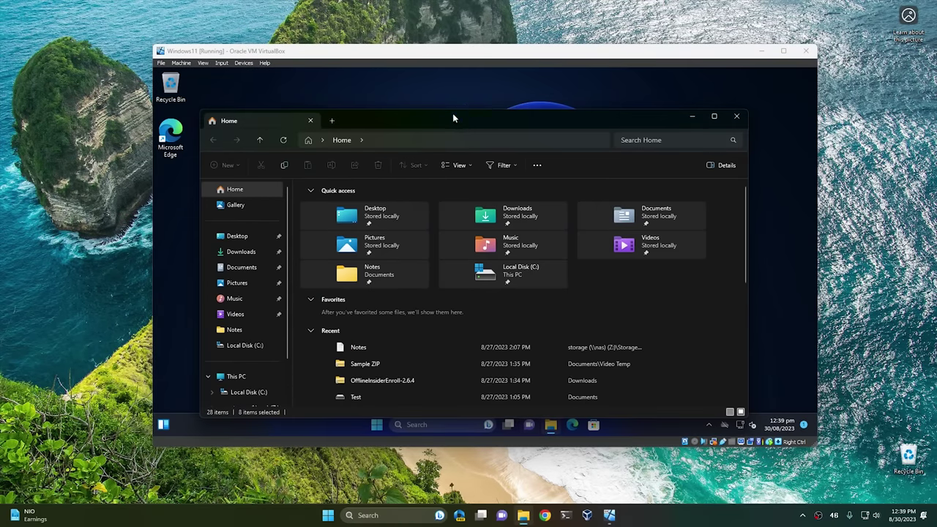
Arrange the virtual machine and the host File Explorer window so both Explorer versions can be compared.
drag(452, 117, 603, 169)
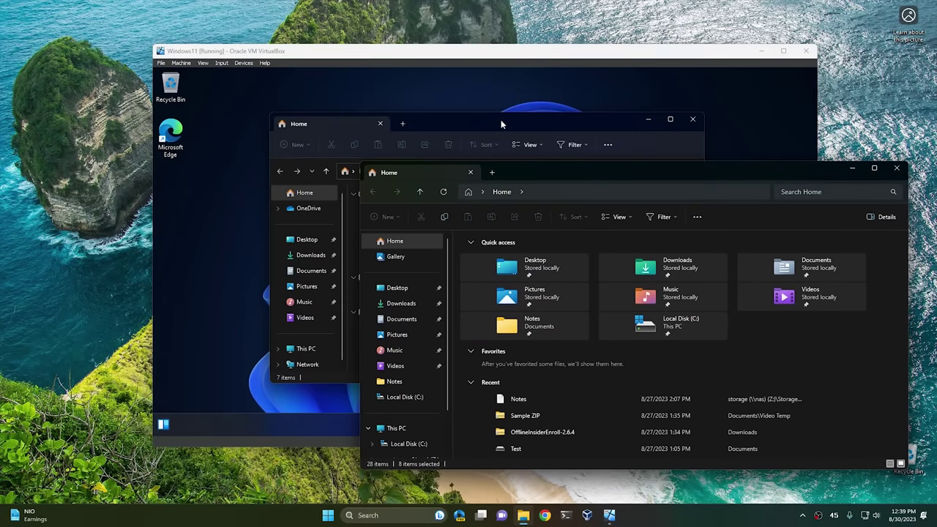
drag(500, 119, 401, 83)
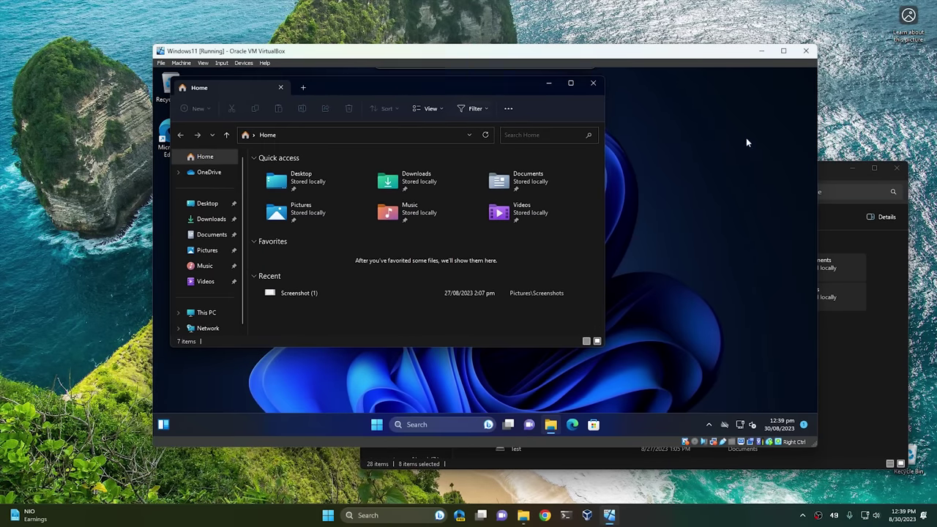
drag(674, 51, 528, 17)
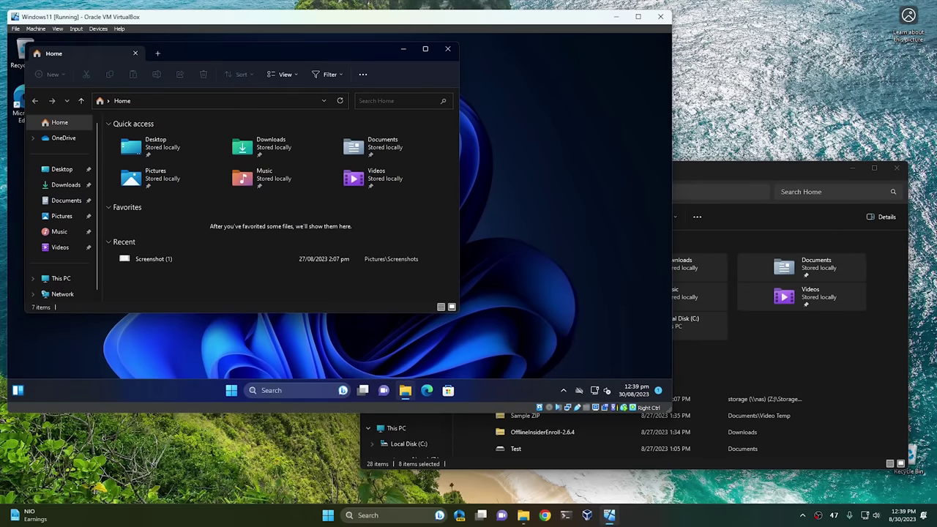
mouse_move(771, 173)
mouse_down()
mouse_move(771, 148)
mouse_move(769, 178)
mouse_up()
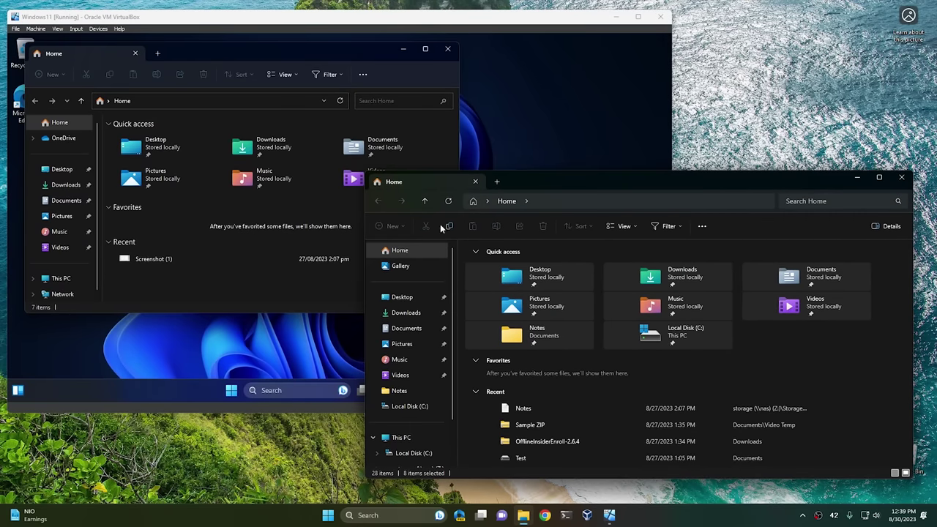
Open the Gallery in the host File Explorer and look over its photo collection.
click(400, 267)
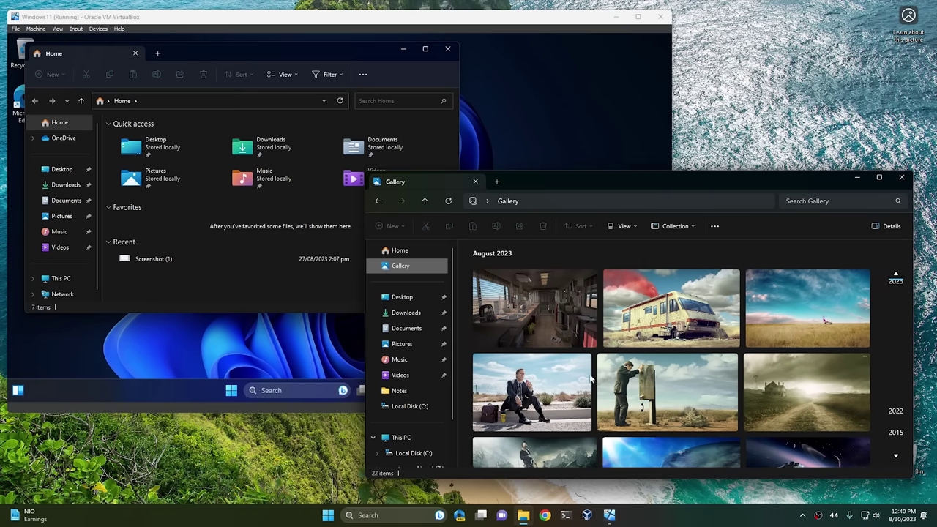
mouse_move(761, 371)
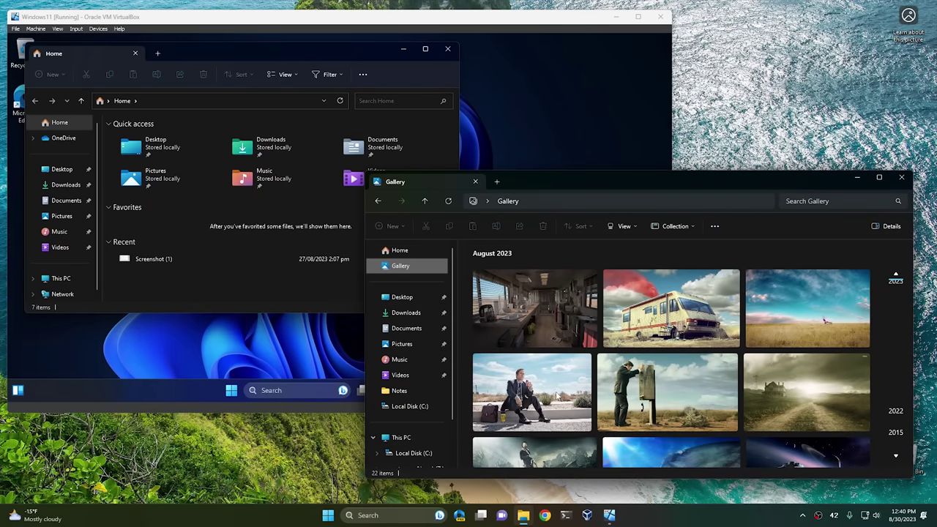
mouse_move(558, 395)
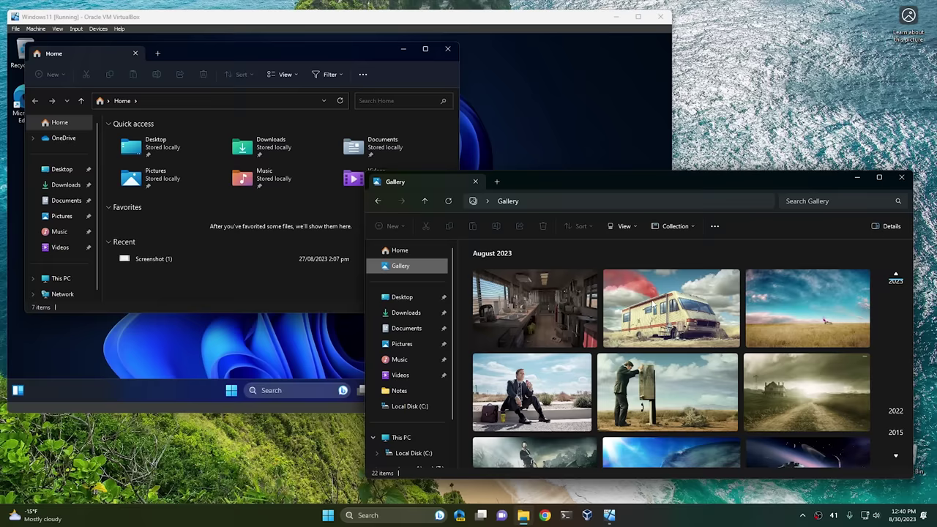
Add a second Home tab in the virtual machine's File Explorer and try to detach and reorder it.
click(273, 53)
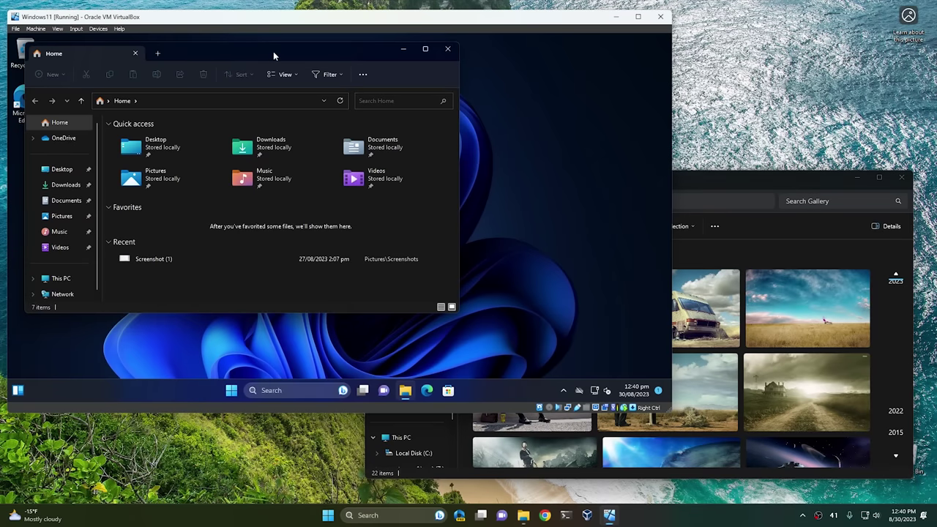
click(159, 53)
drag(186, 52, 525, 170)
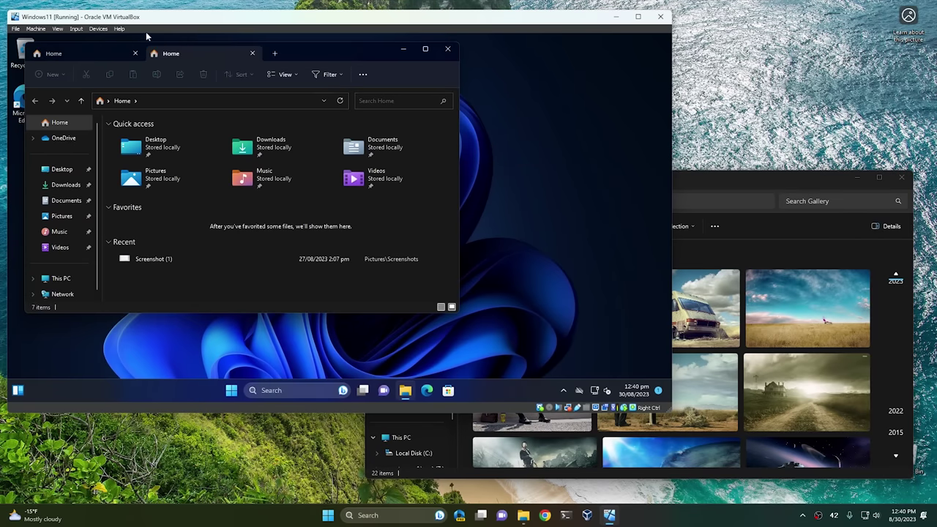
drag(183, 54, 63, 55)
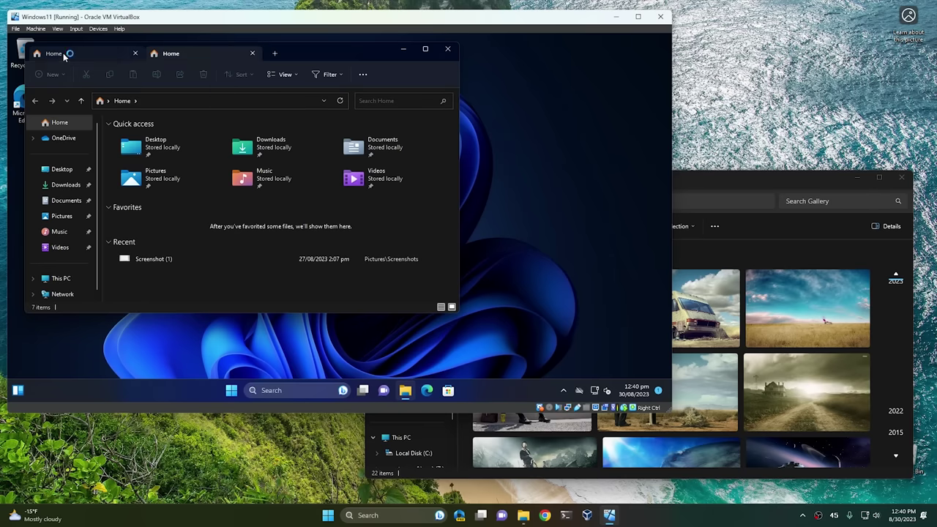
drag(194, 54, 63, 56)
drag(176, 55, 107, 51)
mouse_move(195, 53)
mouse_down()
mouse_move(504, 178)
mouse_move(187, 44)
mouse_move(194, 52)
mouse_up()
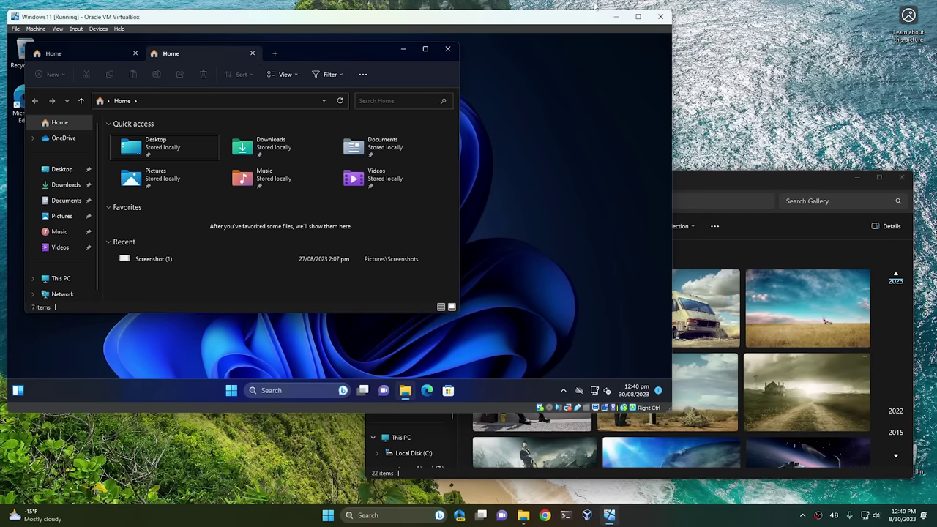
Minimize the virtual machine, add a Home tab to the host Explorer, detach it as its own window and merge it back.
click(616, 16)
drag(700, 181, 567, 110)
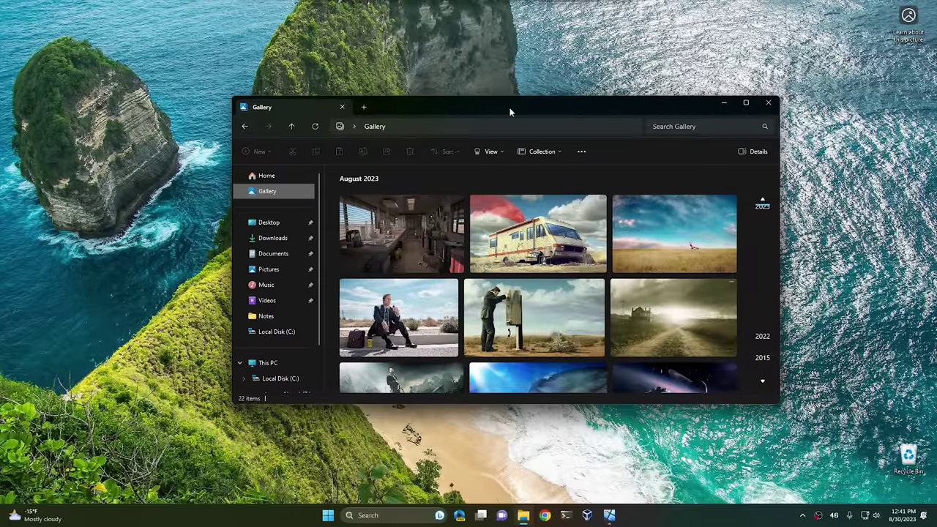
click(364, 107)
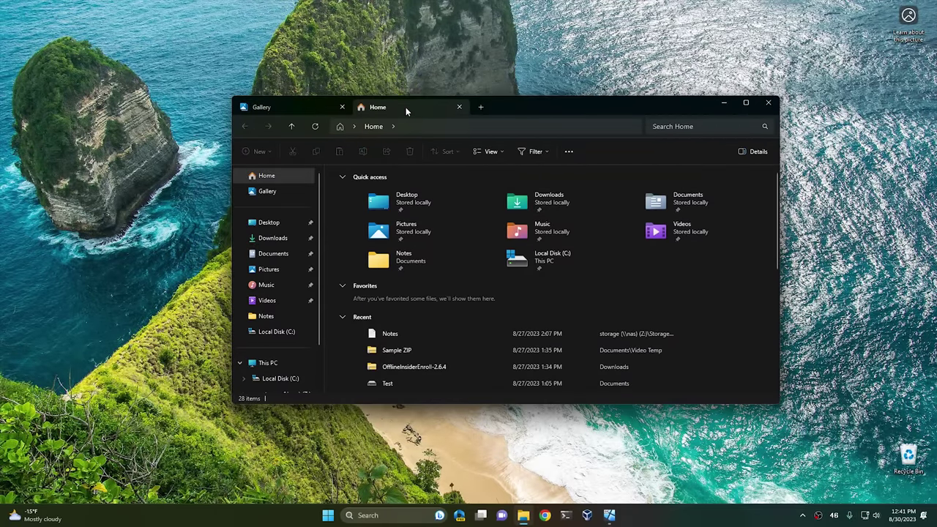
drag(405, 107, 553, 180)
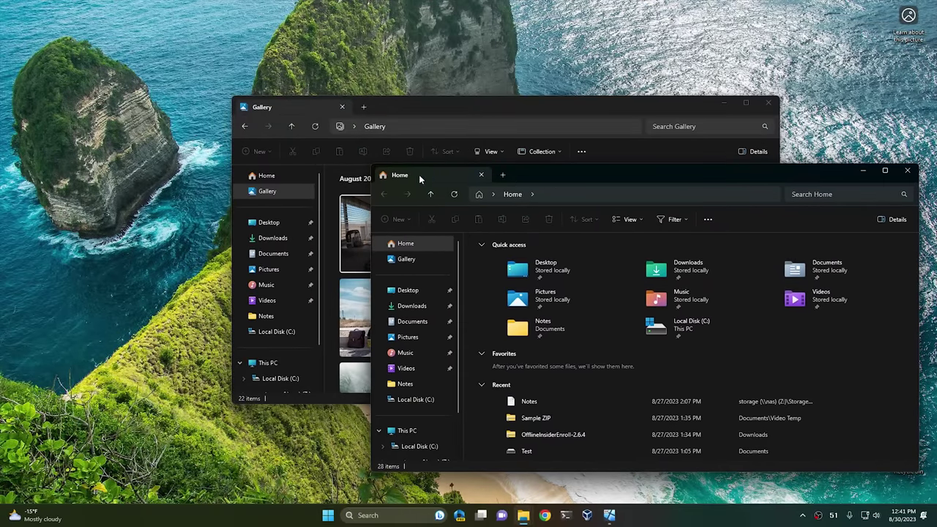
drag(417, 179, 400, 108)
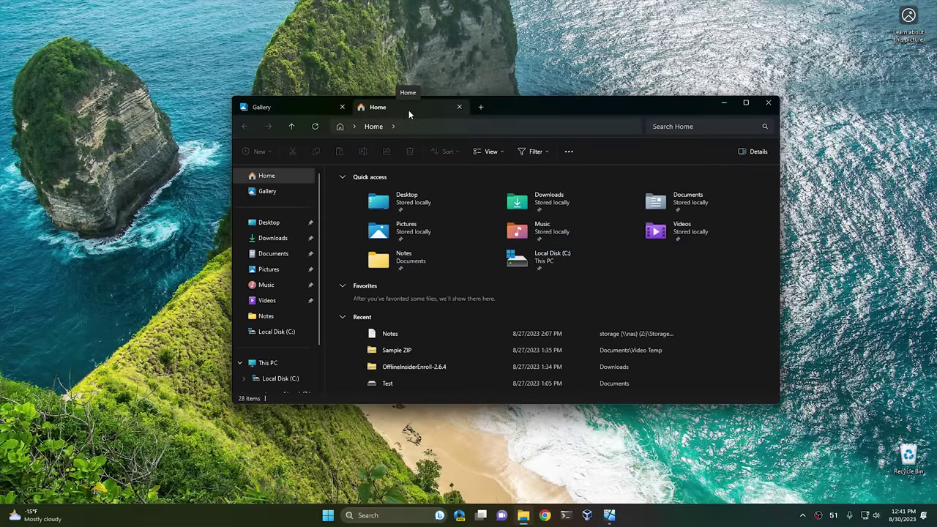
Open the Documents folder, select the Notes text document and show its information in the Details pane.
double_click(697, 203)
click(363, 217)
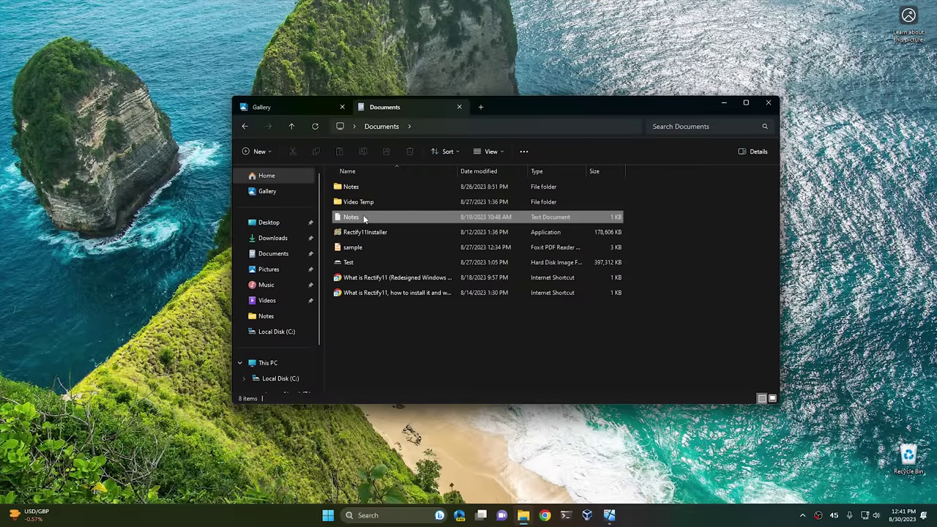
click(751, 152)
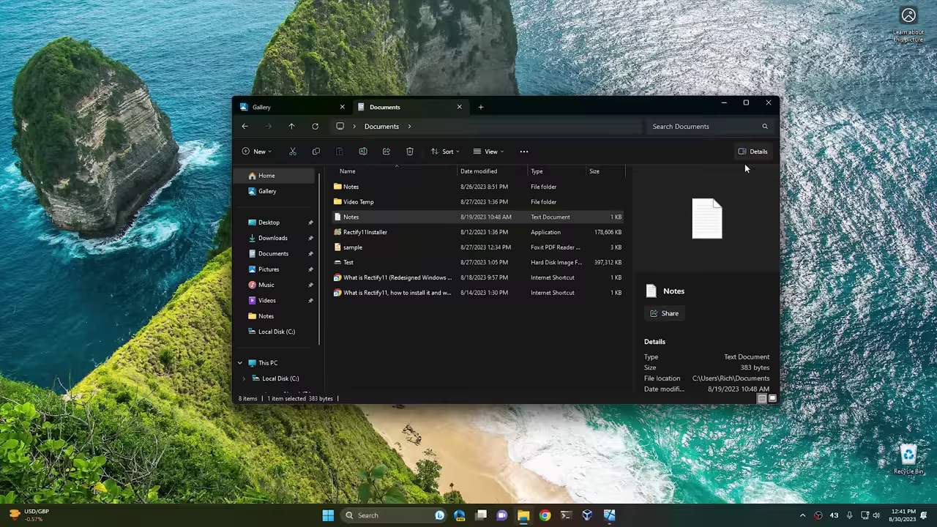
scroll(704, 325, down, 2)
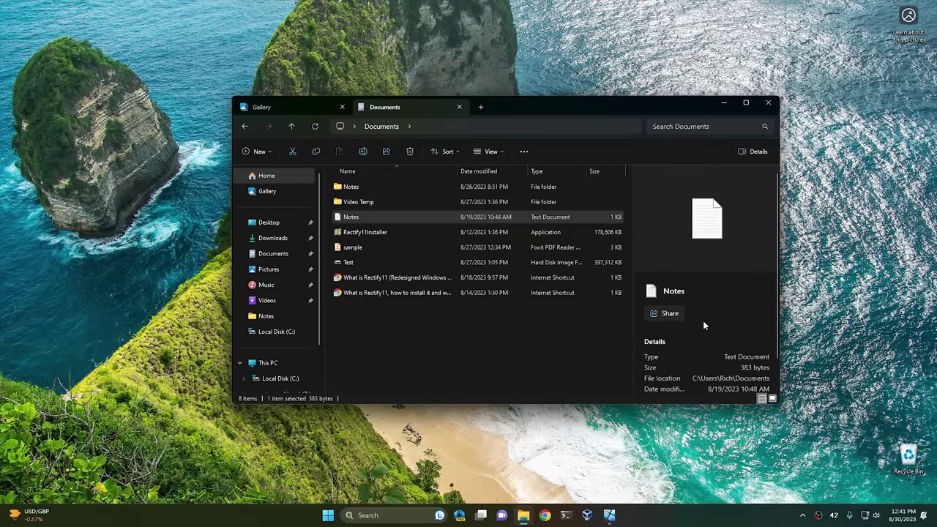
Open the Pictures folder and review the preview and file details of the country-road image next to the Screenshots folder.
click(268, 269)
click(540, 207)
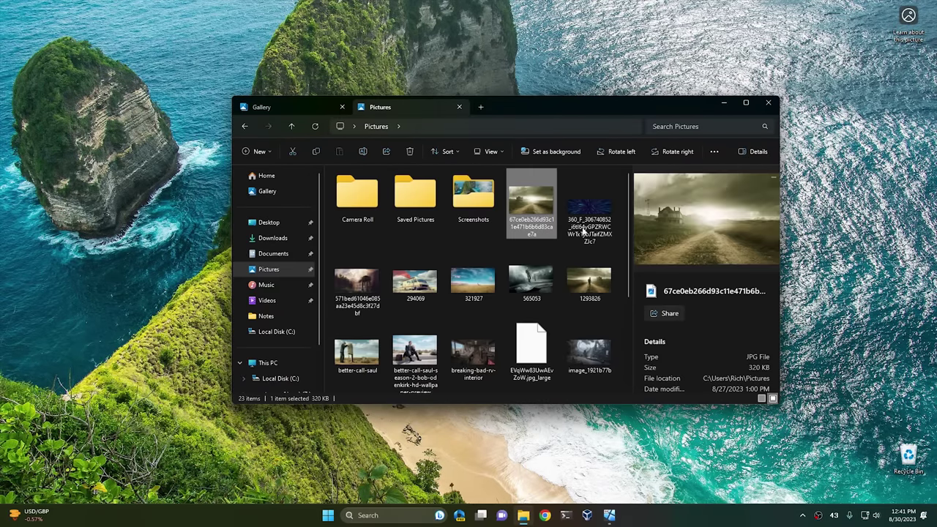
scroll(711, 352, down, 2)
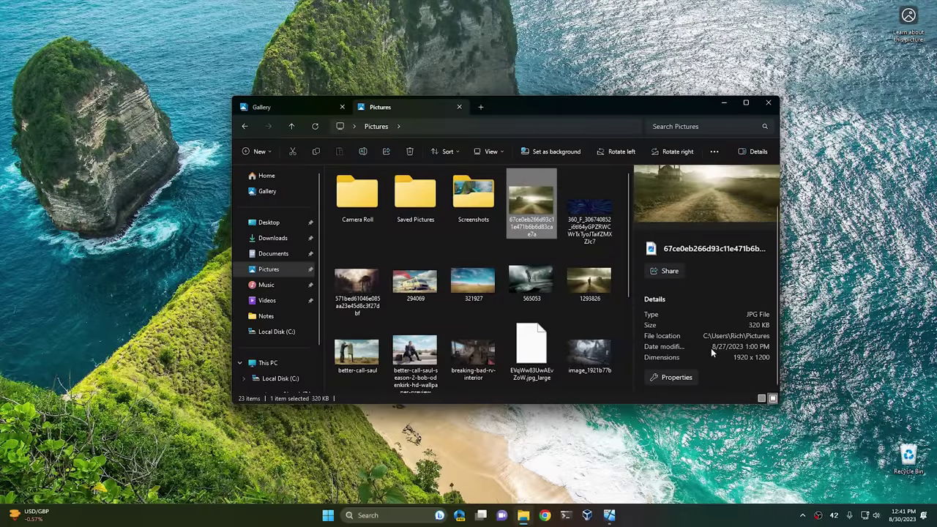
scroll(707, 298, up, 2)
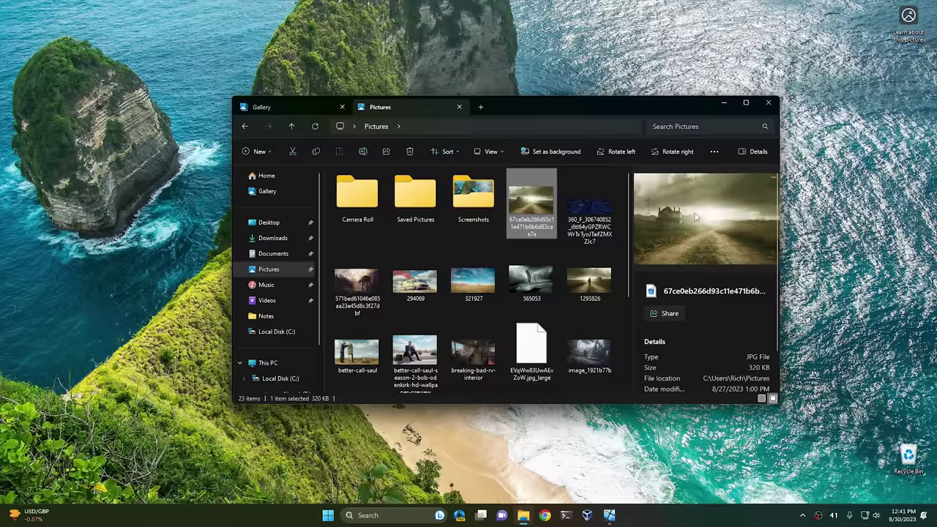
Switch back to the Windows11 virtual machine and turn on the Details pane in its File Explorer.
click(609, 514)
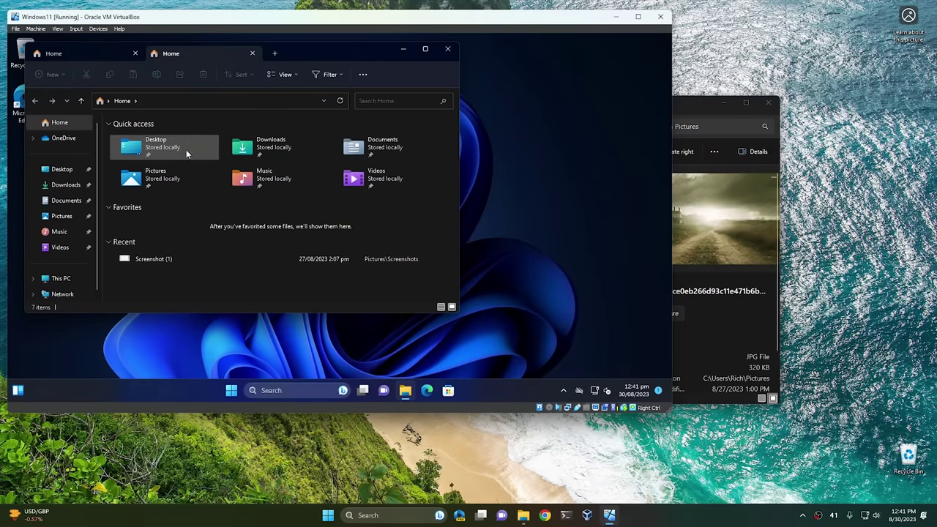
click(289, 74)
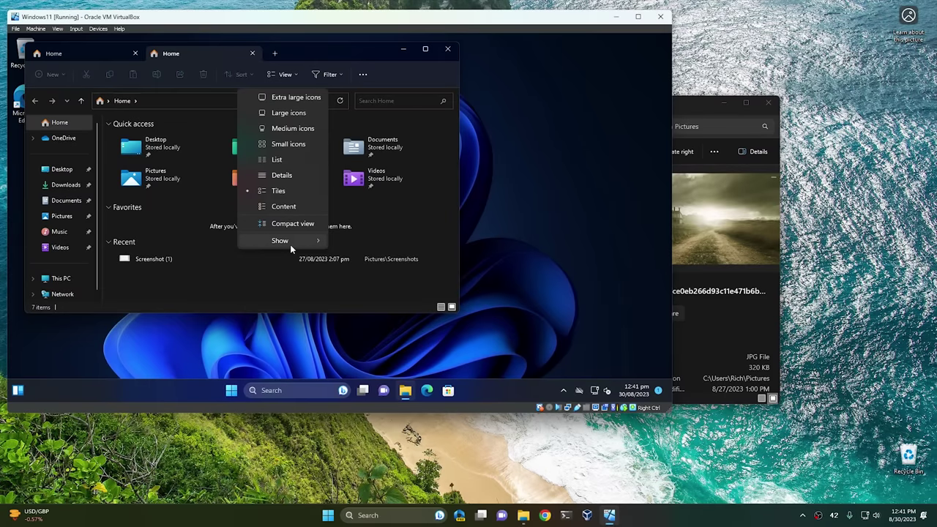
mouse_move(290, 244)
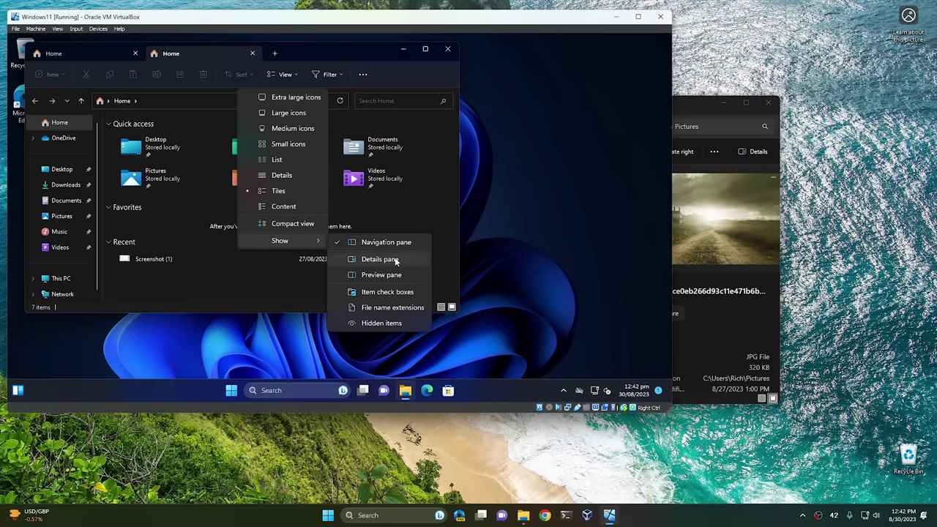
click(393, 259)
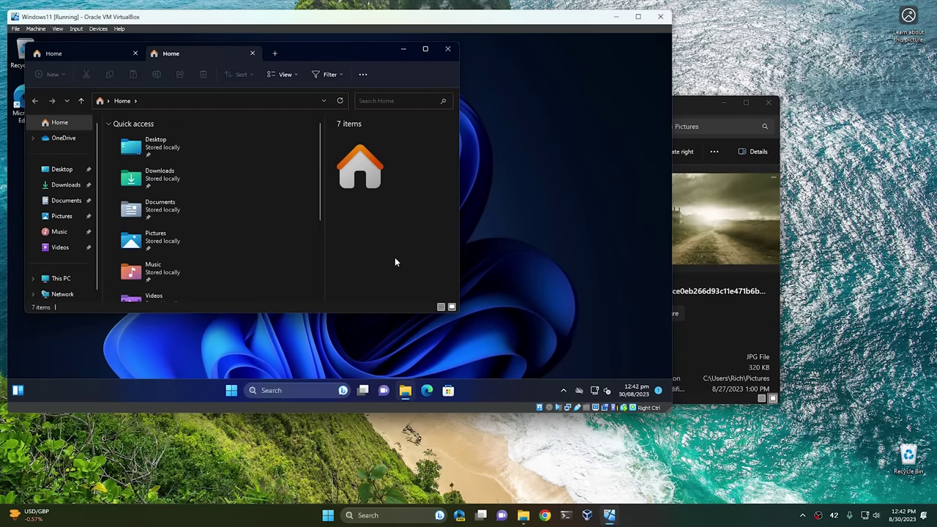
View the details of Screenshot (1) in the virtual machine's Pictures > Screenshots folder, and return to the host File Explorer window.
double_click(170, 183)
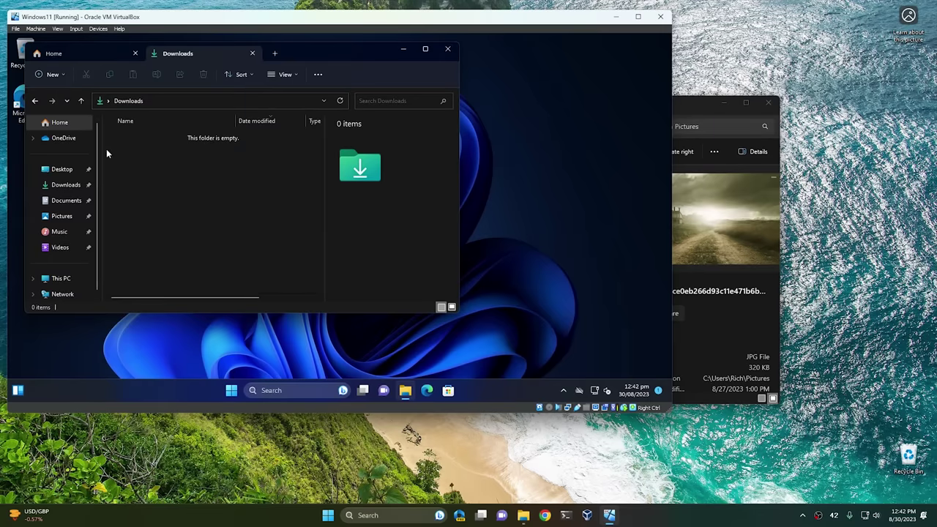
click(63, 216)
double_click(241, 146)
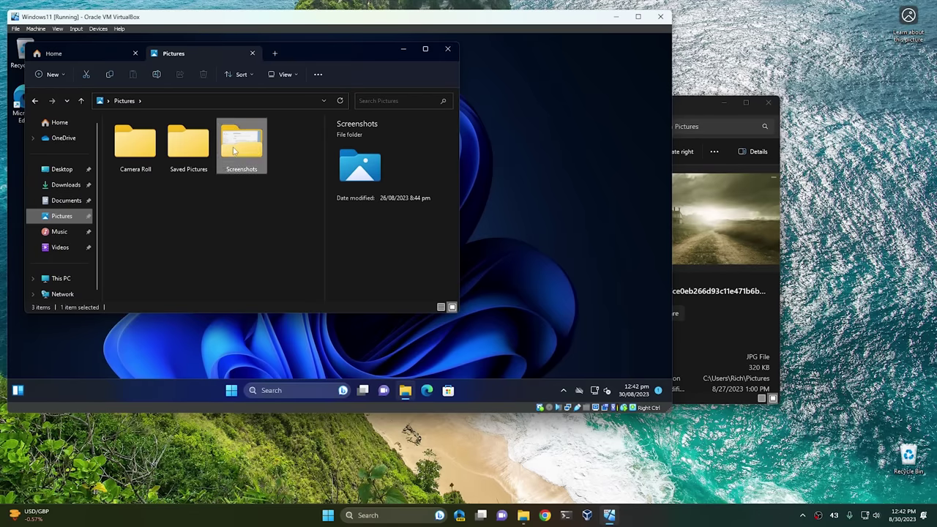
click(132, 161)
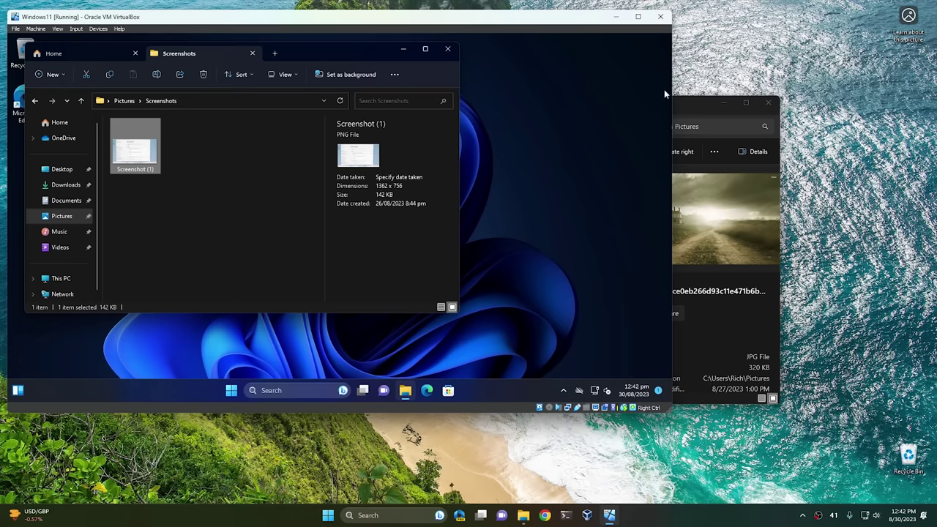
click(690, 102)
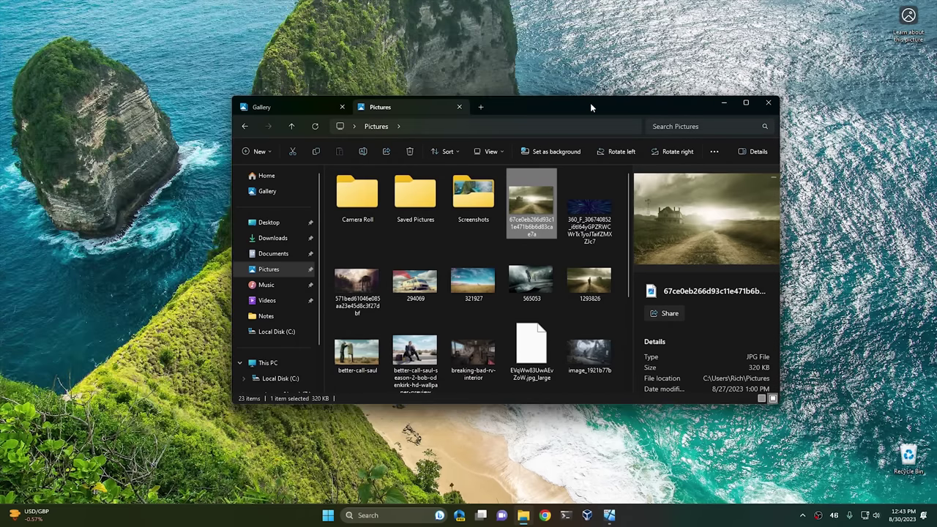
Open the Video Temp folder in Documents, look inside the Sample ZIP archive and return to Video Temp.
drag(592, 108, 577, 105)
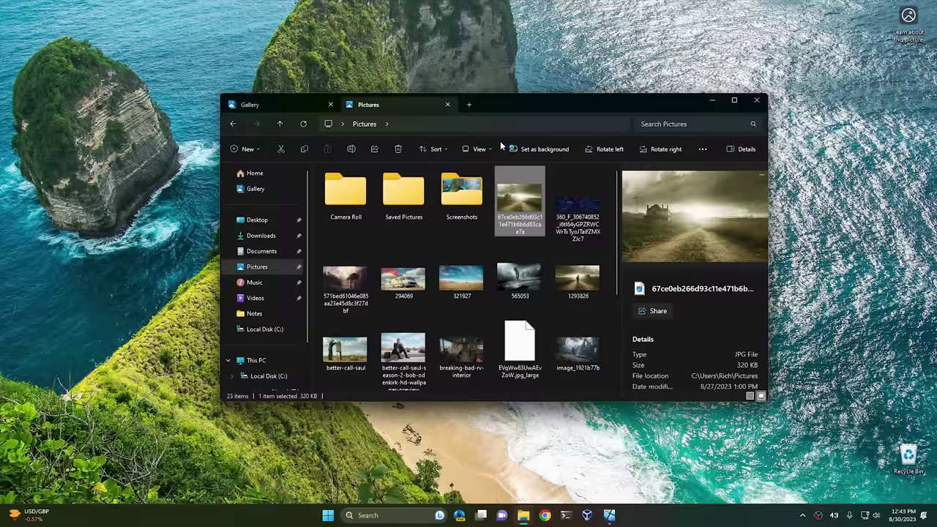
click(264, 251)
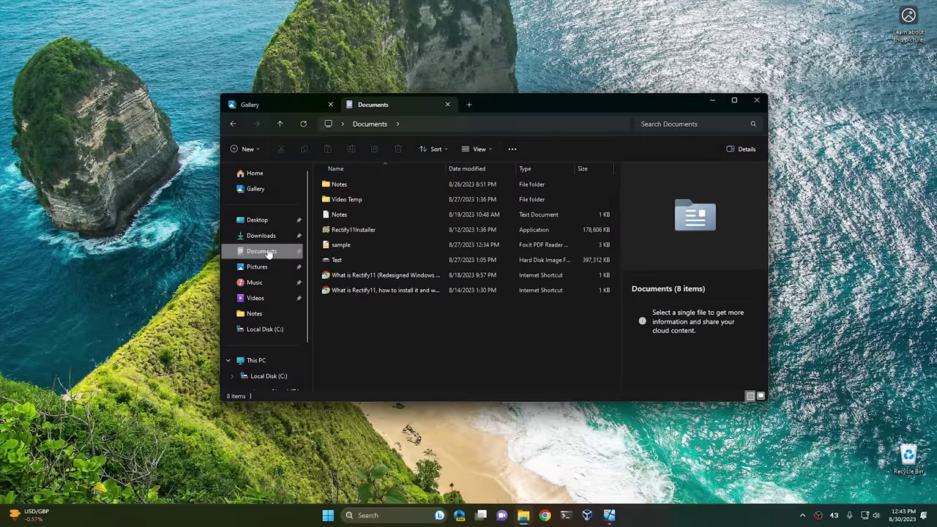
double_click(363, 202)
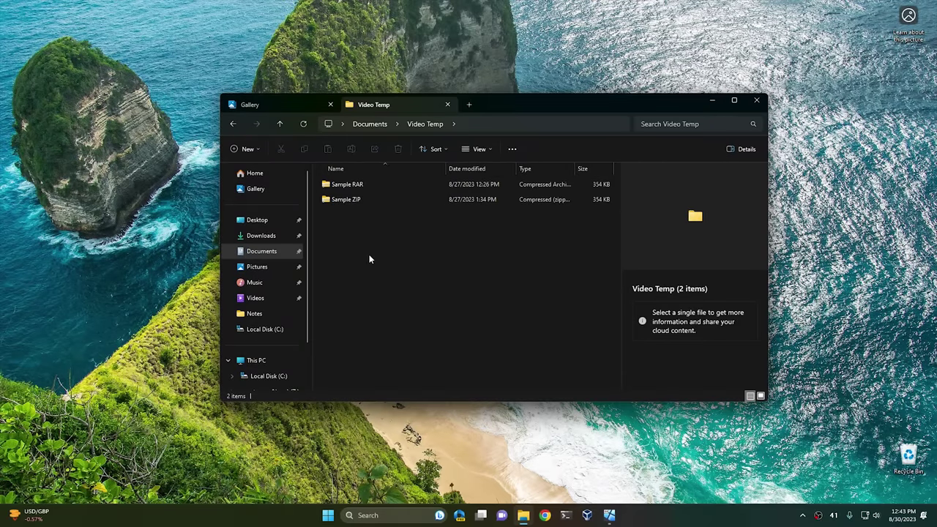
double_click(358, 206)
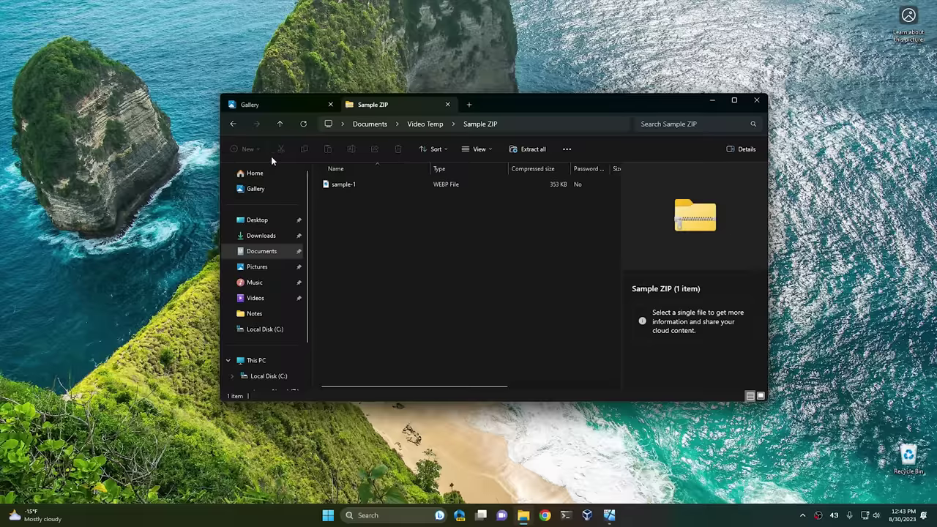
click(234, 125)
Open the Sample ZIP archive in a new tab and the Sample RAR archive in the existing Video Temp tab.
click(367, 189)
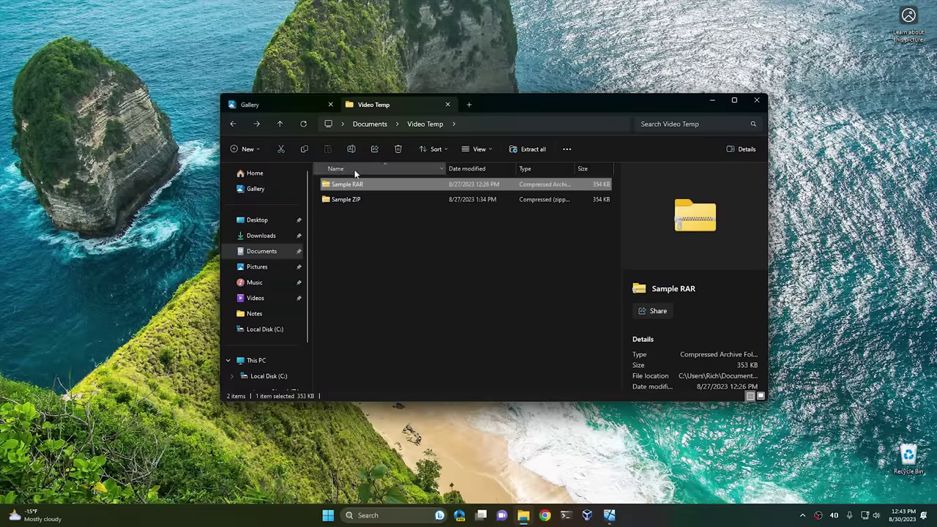
click(349, 200)
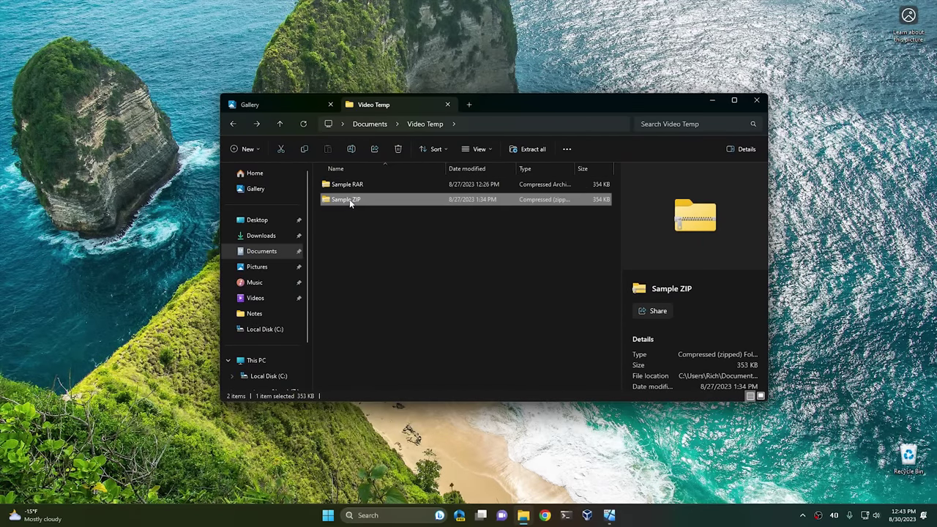
right_click(349, 199)
click(407, 262)
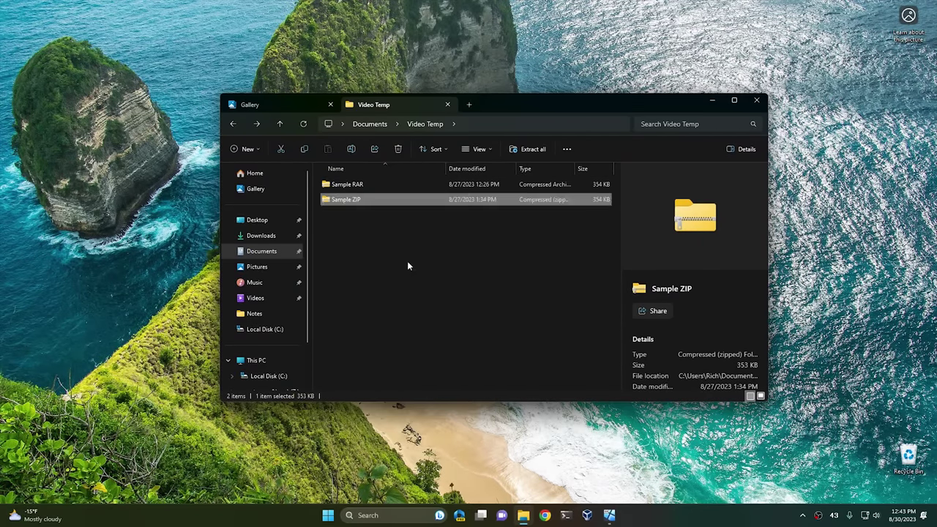
click(369, 107)
double_click(361, 185)
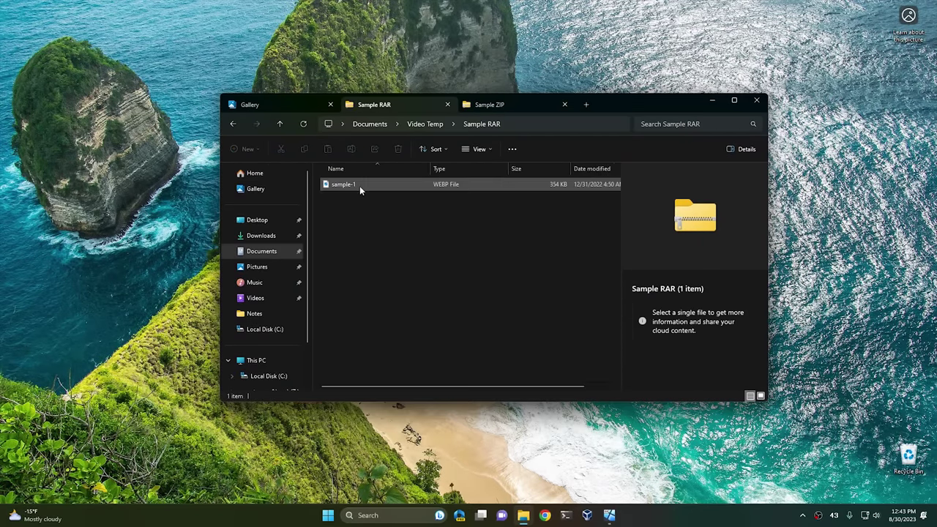
Compare the contents of the Sample ZIP and Sample RAR tabs, and select sample-1 in Sample RAR.
click(504, 106)
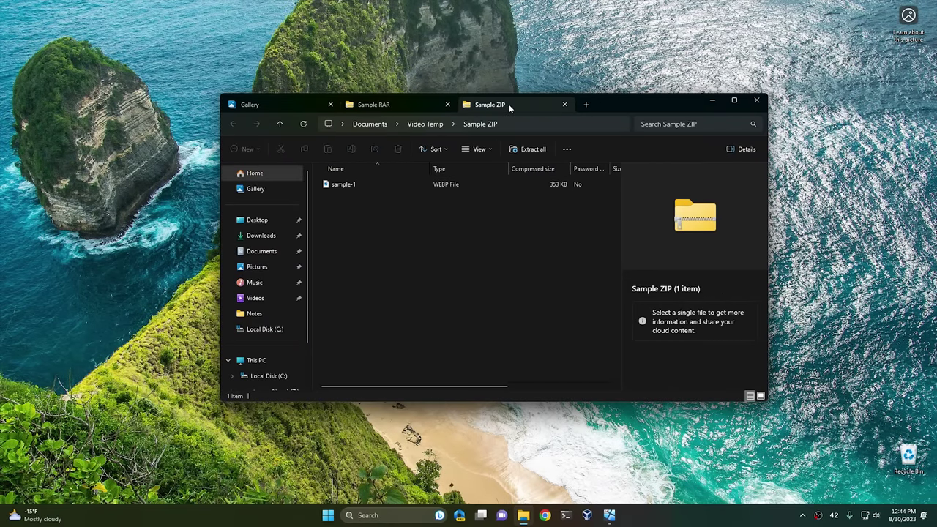
click(407, 104)
click(494, 107)
click(393, 106)
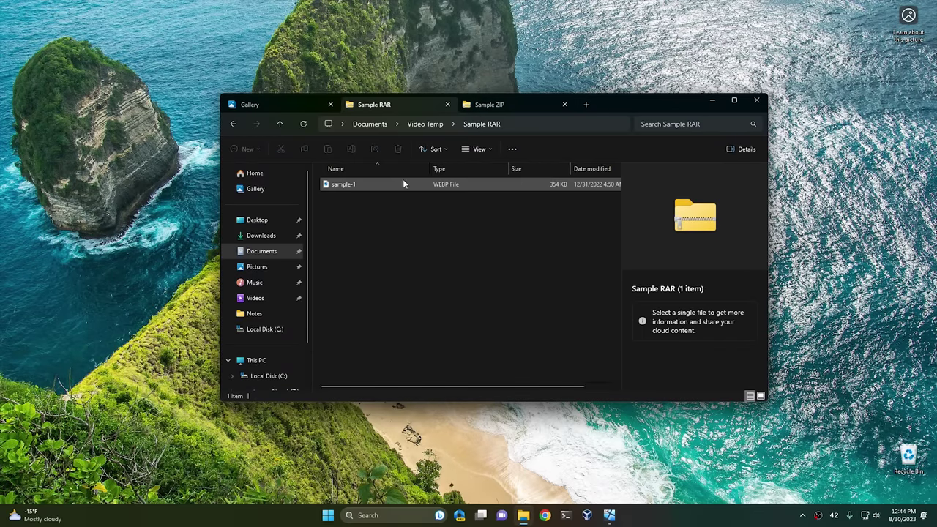
click(354, 187)
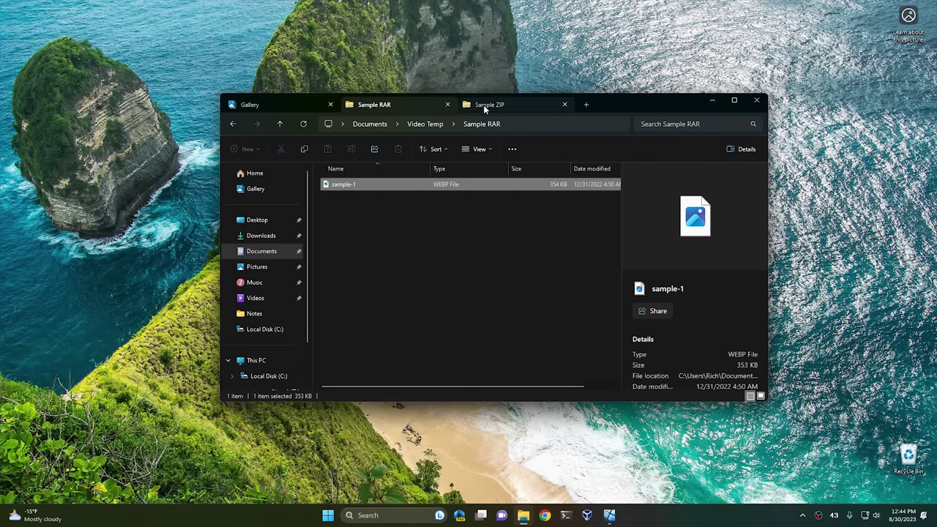
View the sample-1 image directly from the Sample ZIP archive and close the image viewer.
click(483, 104)
double_click(347, 187)
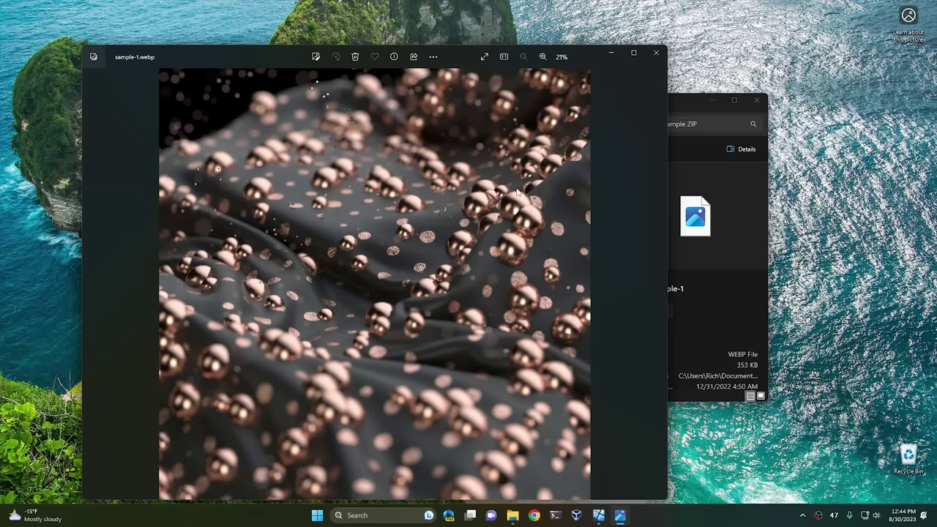
click(656, 53)
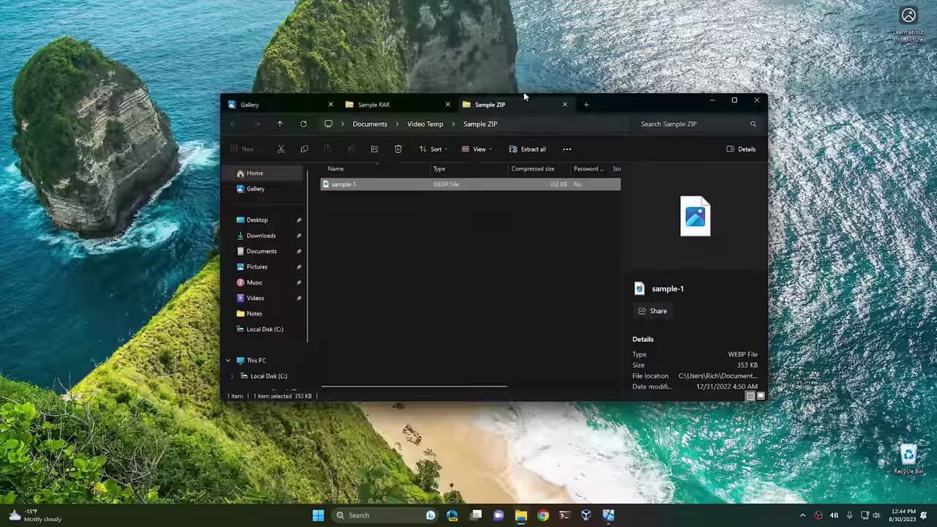
Extract sample-1 from the Sample RAR archive to the desktop, view the extracted image and close the viewer.
click(388, 105)
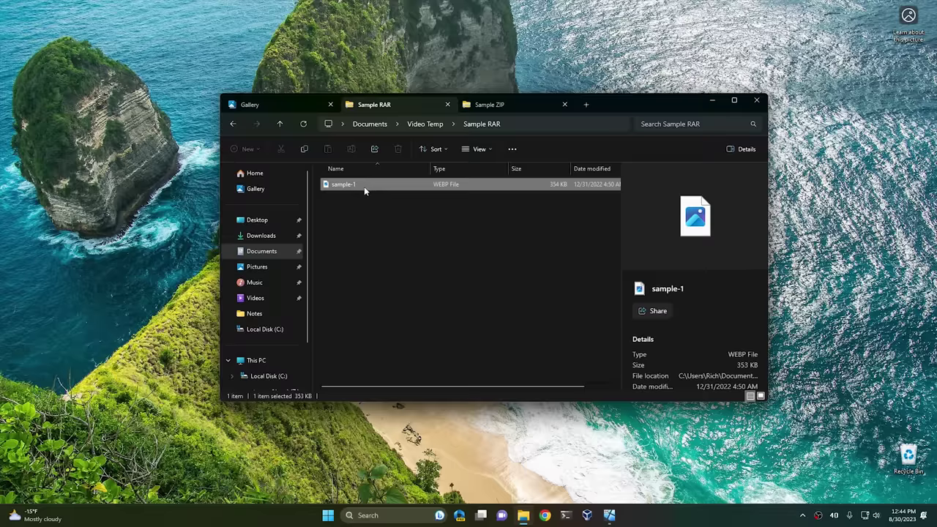
drag(396, 188, 78, 146)
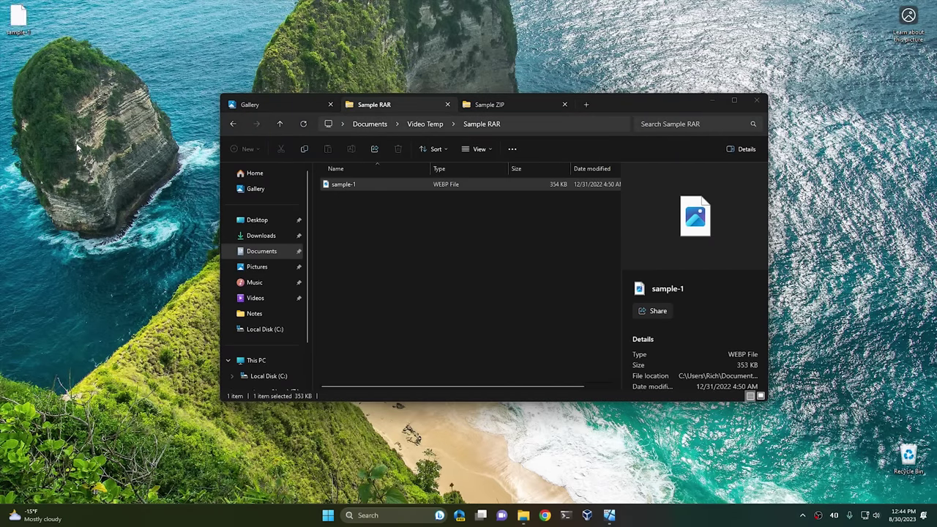
double_click(4, 22)
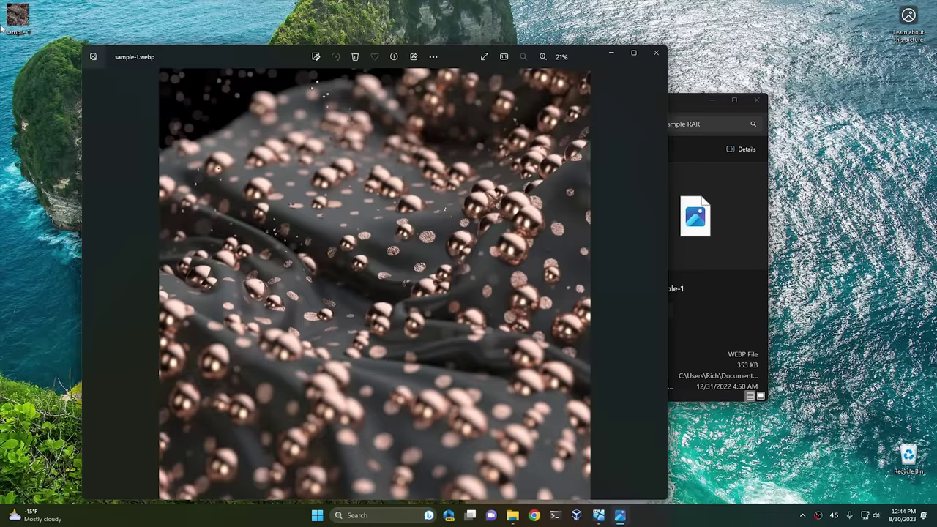
click(656, 52)
click(389, 217)
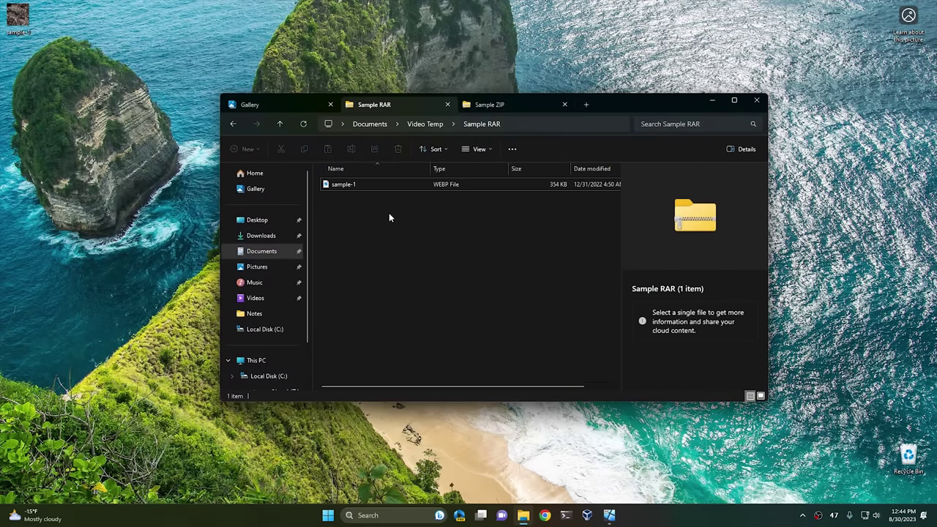
Return to the Sample ZIP tab, view its sample-1 image once more and close the viewer.
click(490, 104)
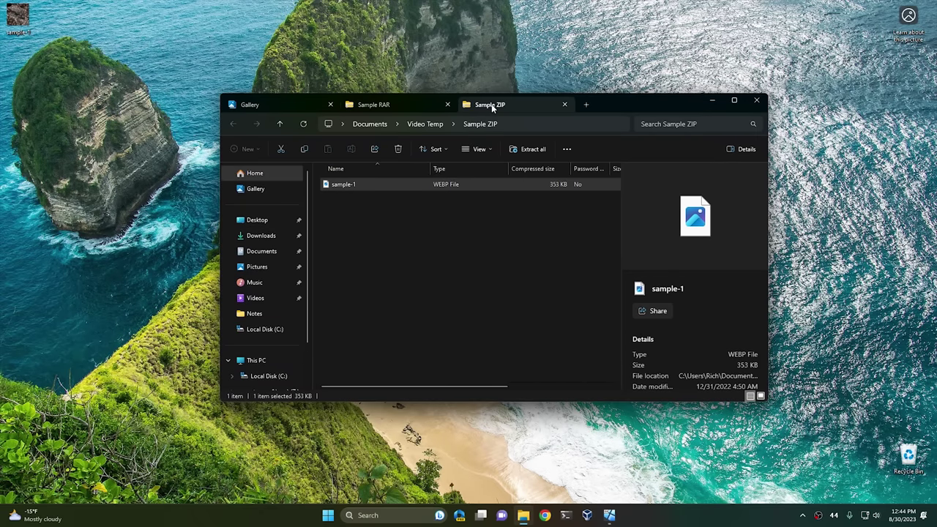
double_click(421, 184)
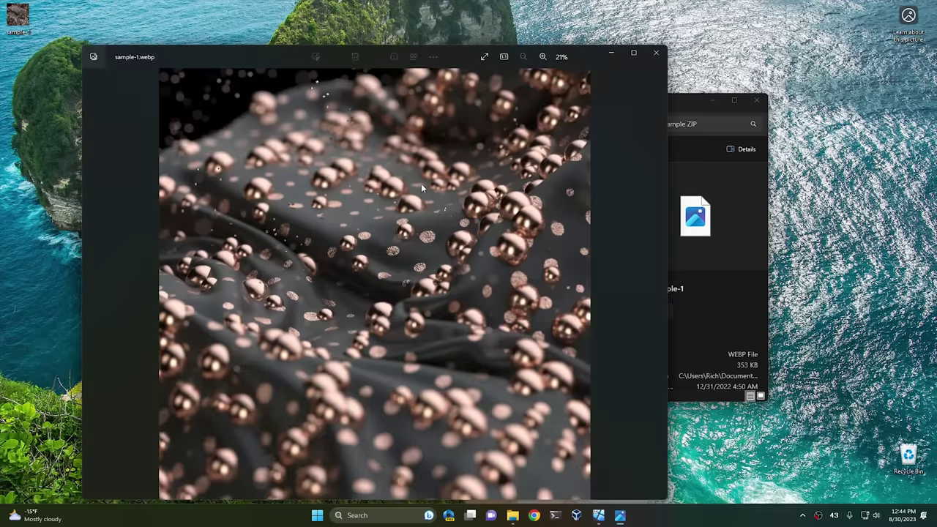
click(656, 53)
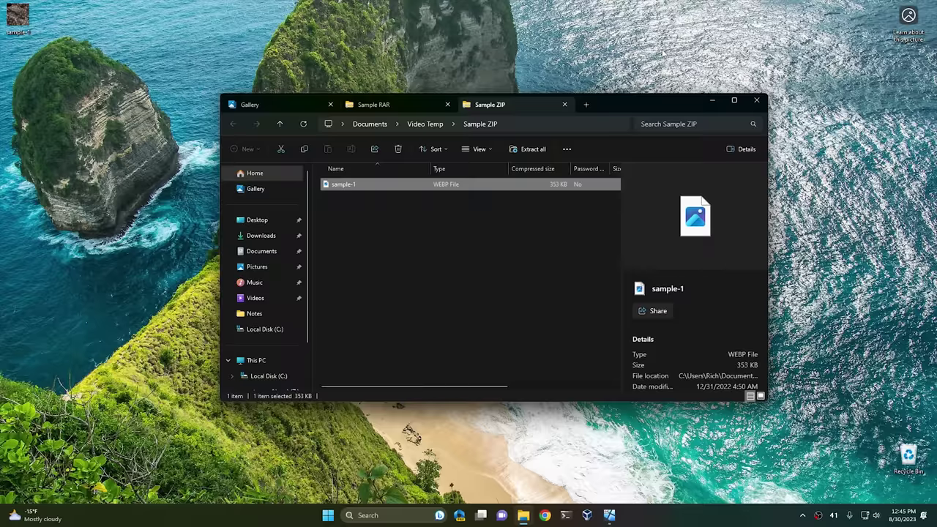
Compare the Sample RAR and Sample ZIP tabs again and close the File Explorer window.
click(373, 106)
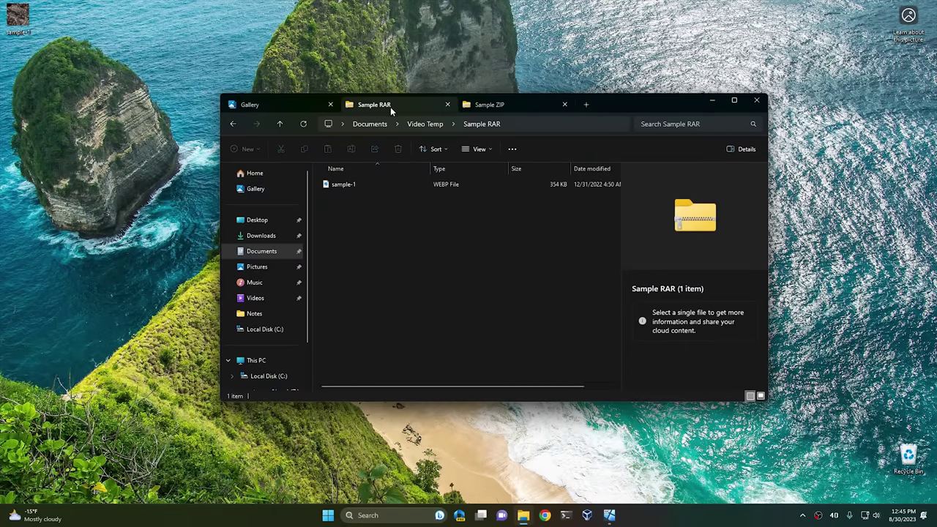
click(498, 107)
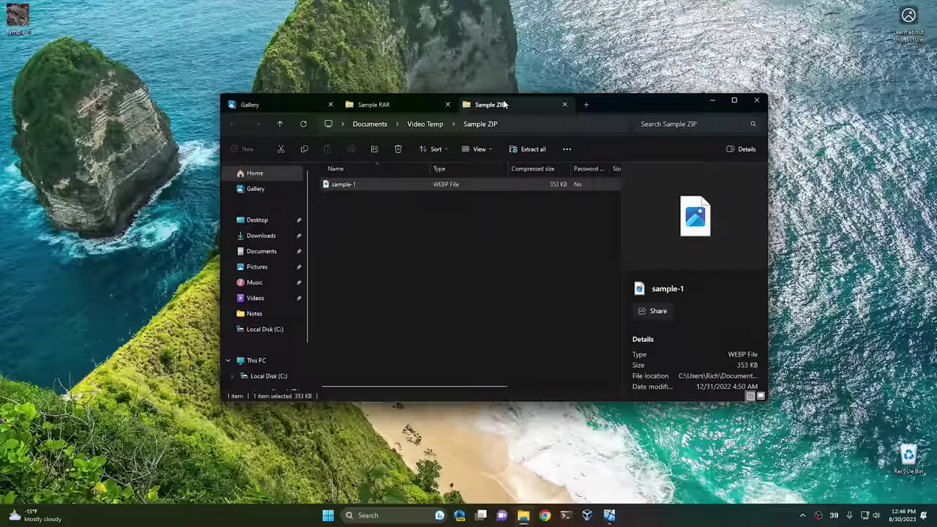
click(758, 100)
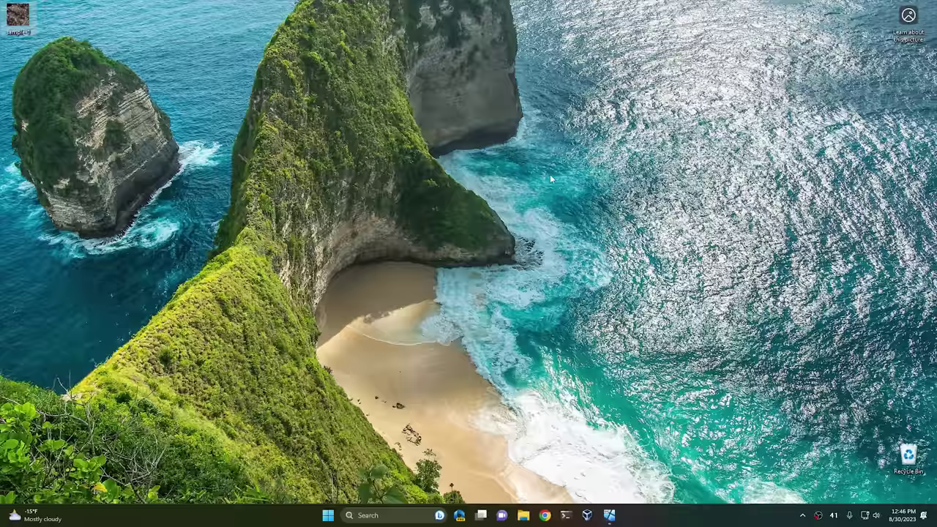
Review the desktop background types in the Personalization > Background settings, keep Windows spotlight, and close Settings.
right_click(515, 204)
click(564, 298)
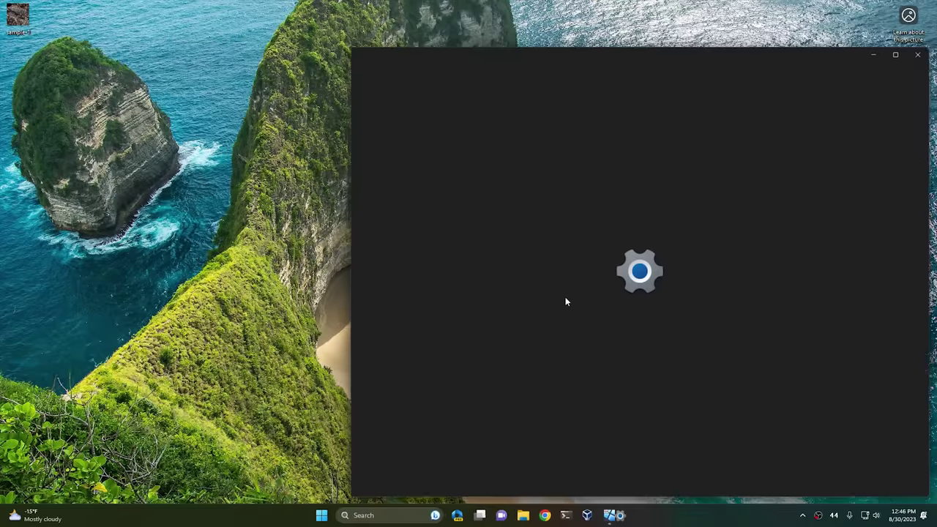
drag(660, 60, 539, 28)
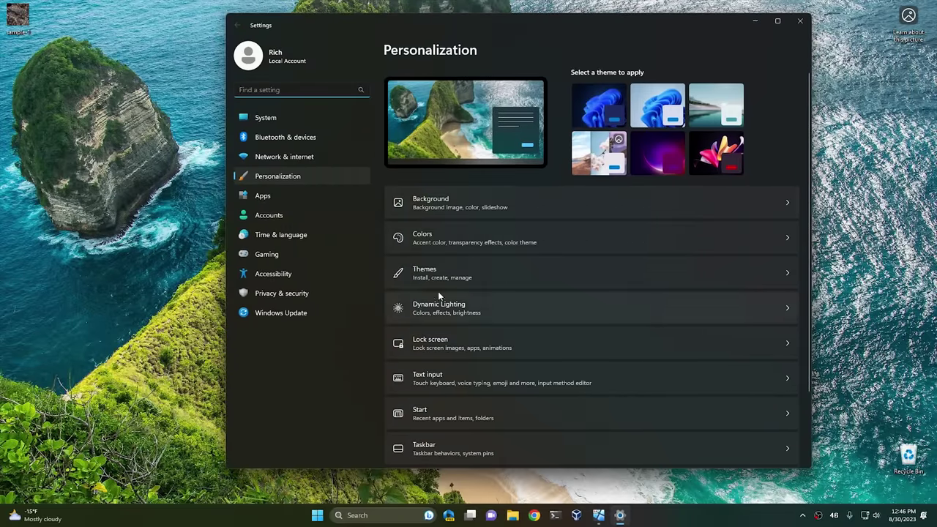
click(451, 207)
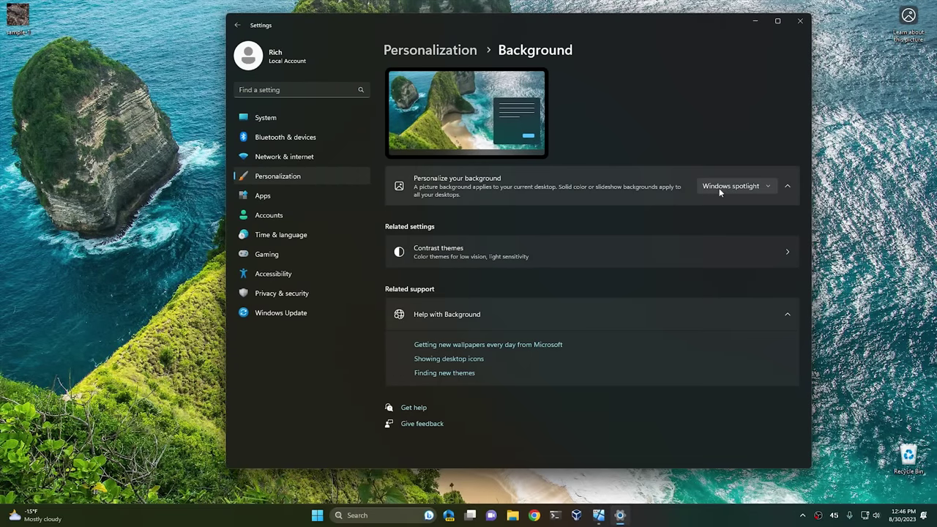
click(727, 187)
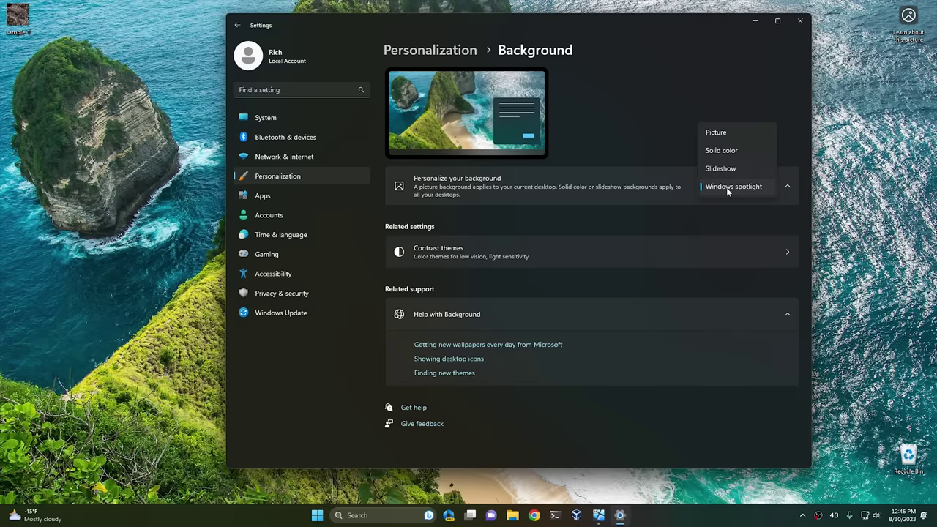
click(638, 133)
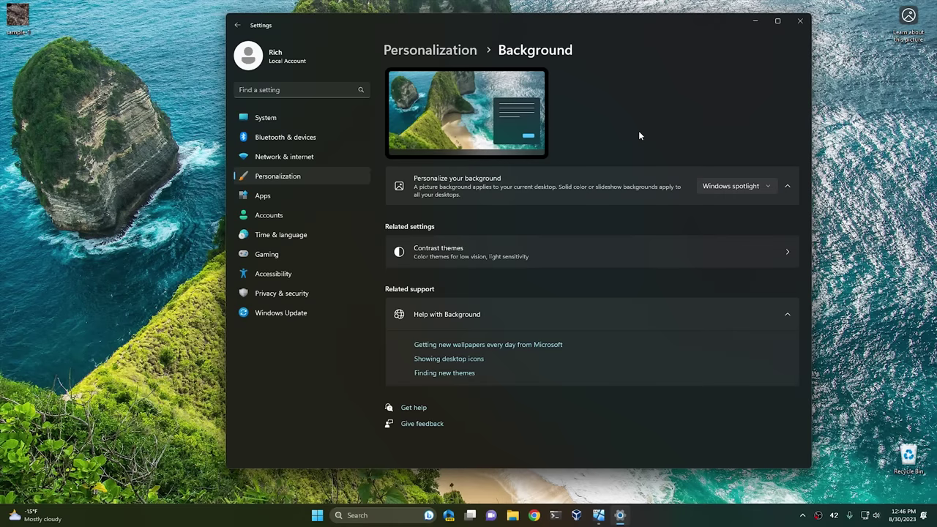
click(799, 23)
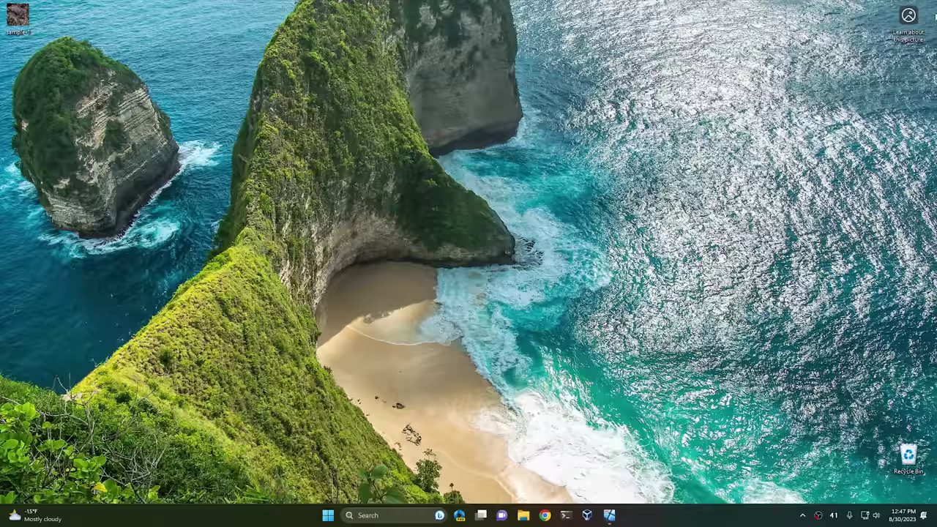
Open the Windows spotlight picture view, preview the split city, Corinthia pier and bamboo forest wallpapers, and reselect the coastal cliff picture.
click(907, 29)
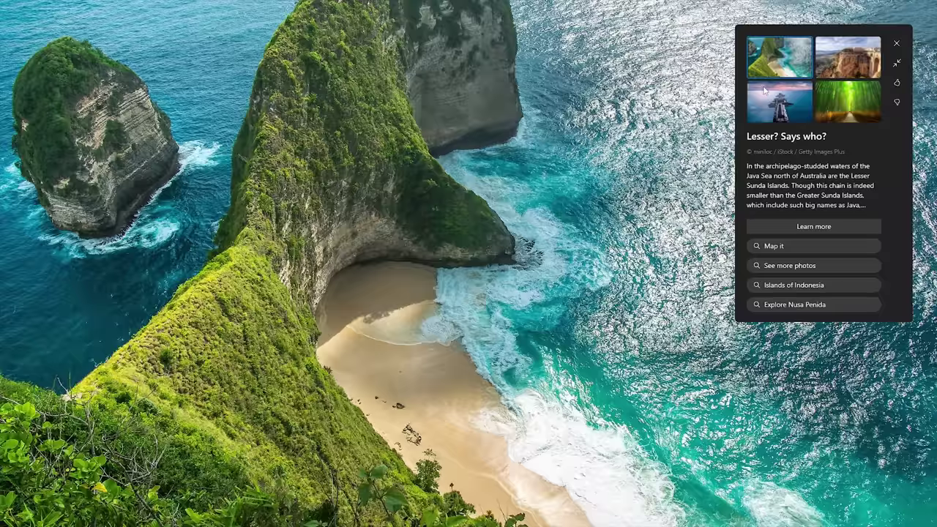
click(833, 71)
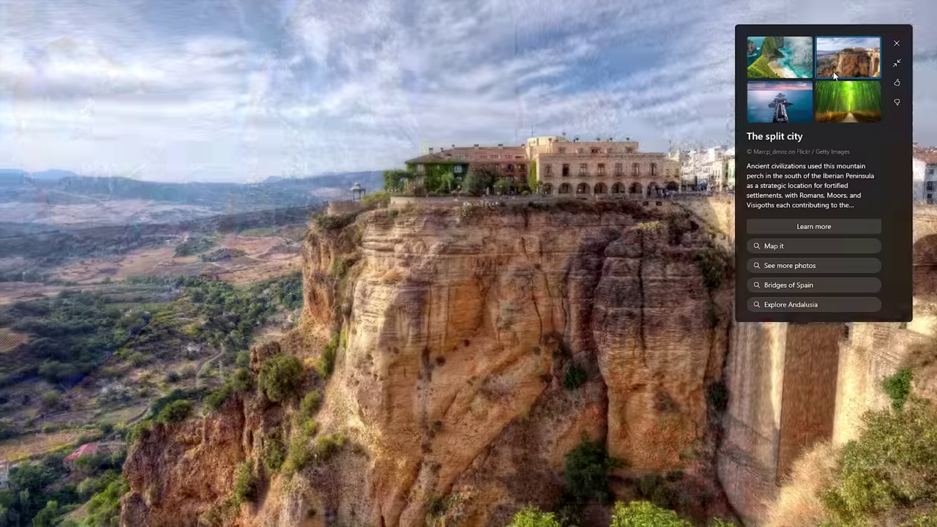
click(789, 106)
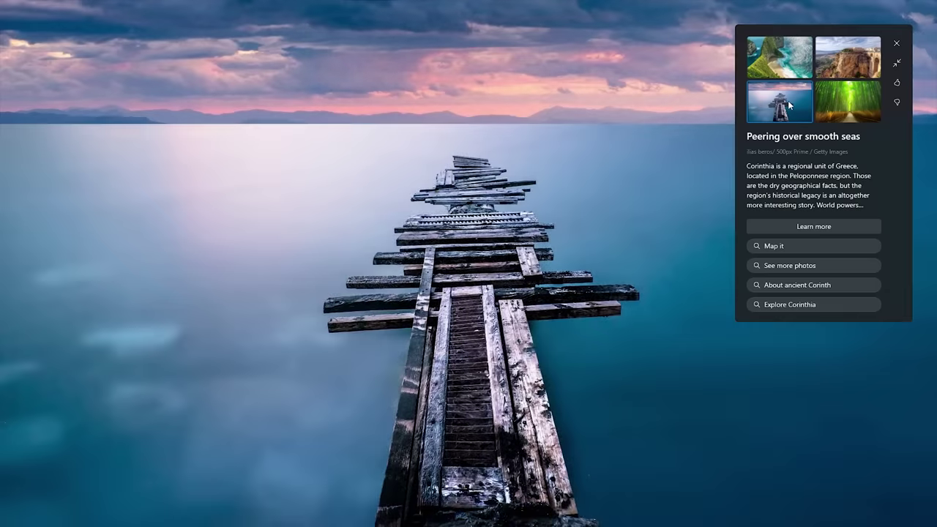
click(832, 105)
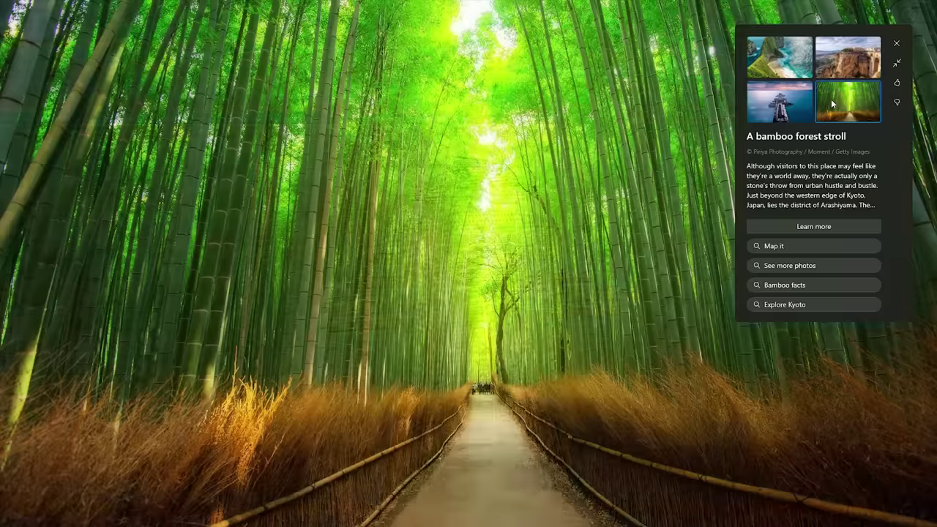
click(791, 68)
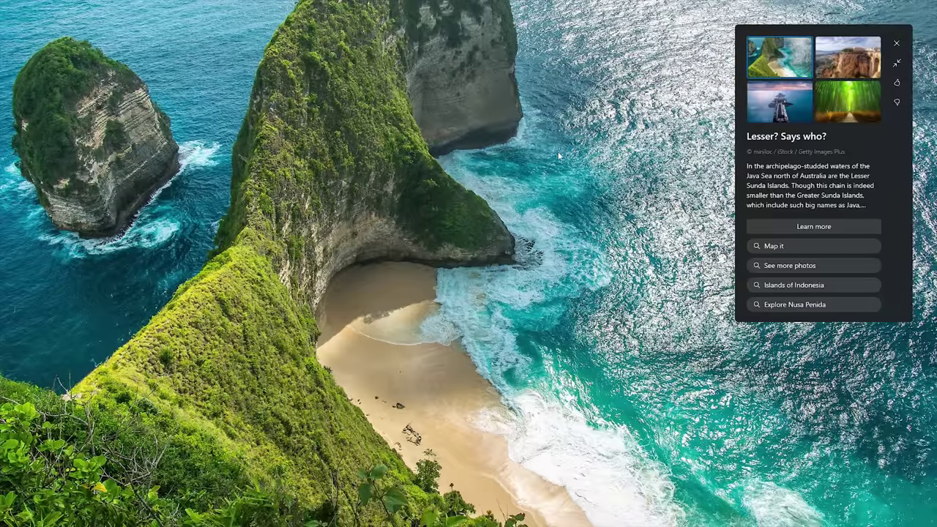
Leave the Windows spotlight picture view, inspect the desktop's standard and extended context menus, and dismiss them.
click(558, 153)
right_click(557, 154)
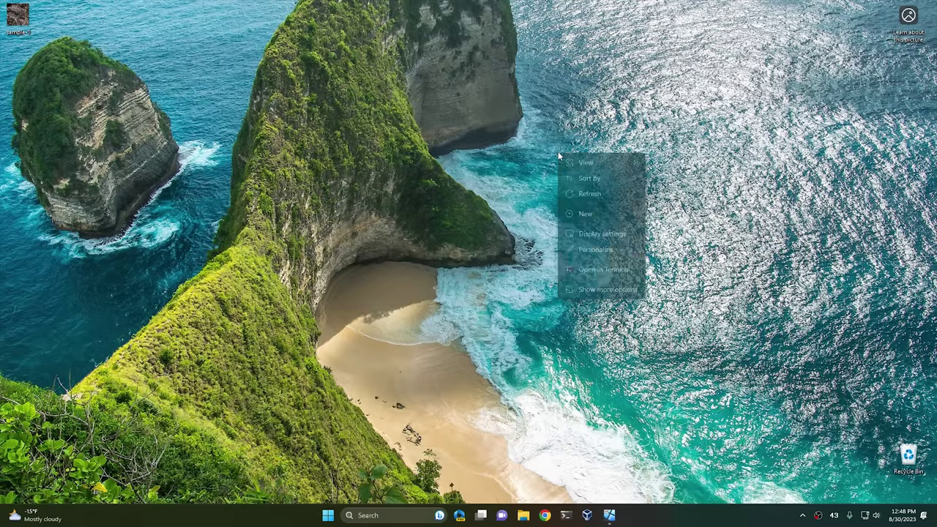
click(603, 290)
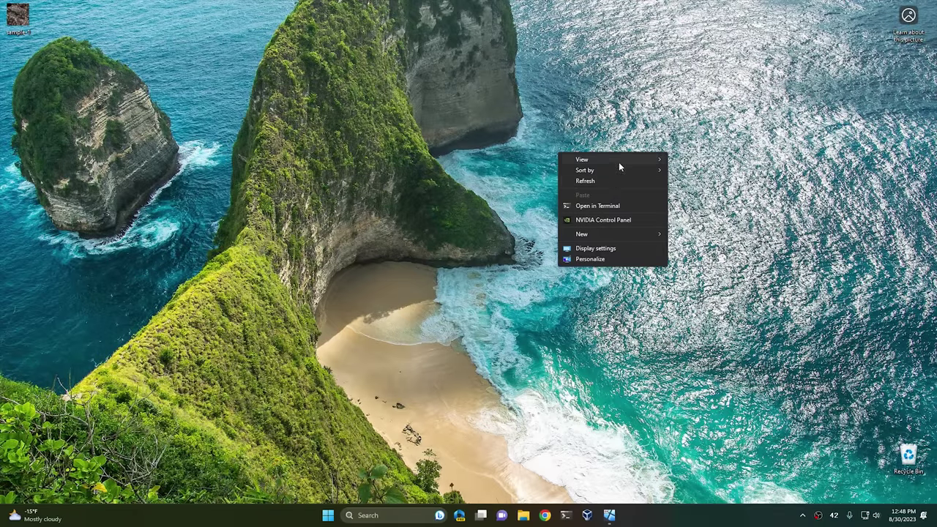
click(580, 119)
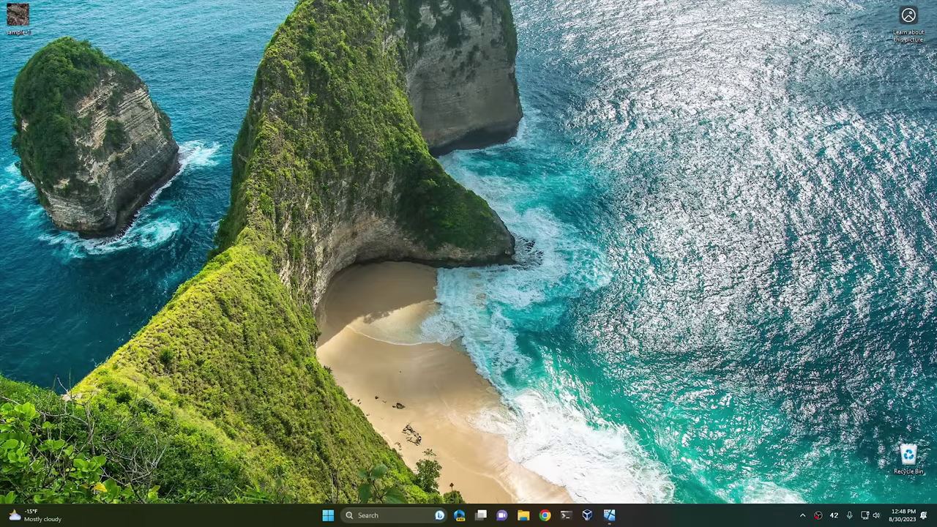
Open the web page about the current spotlight wallpaper and move its browser window nearer the middle of the desktop.
double_click(908, 16)
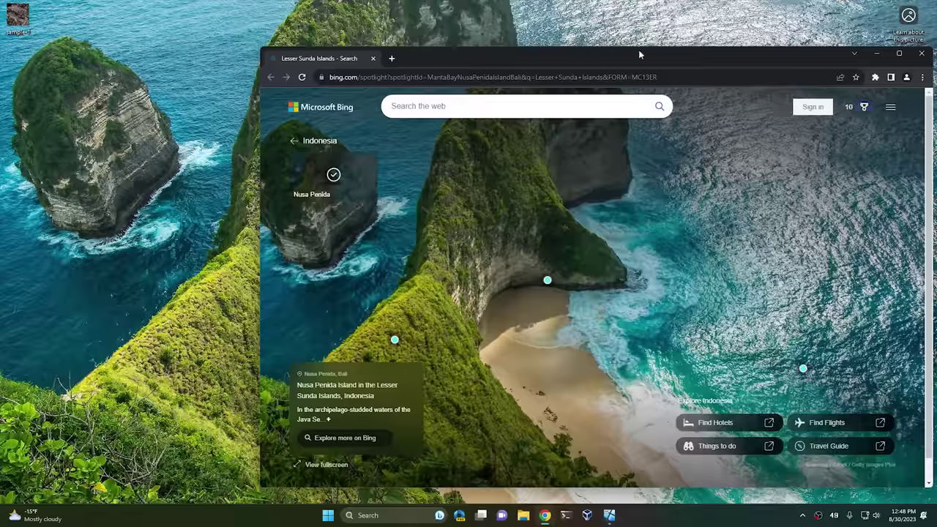
drag(641, 56, 518, 41)
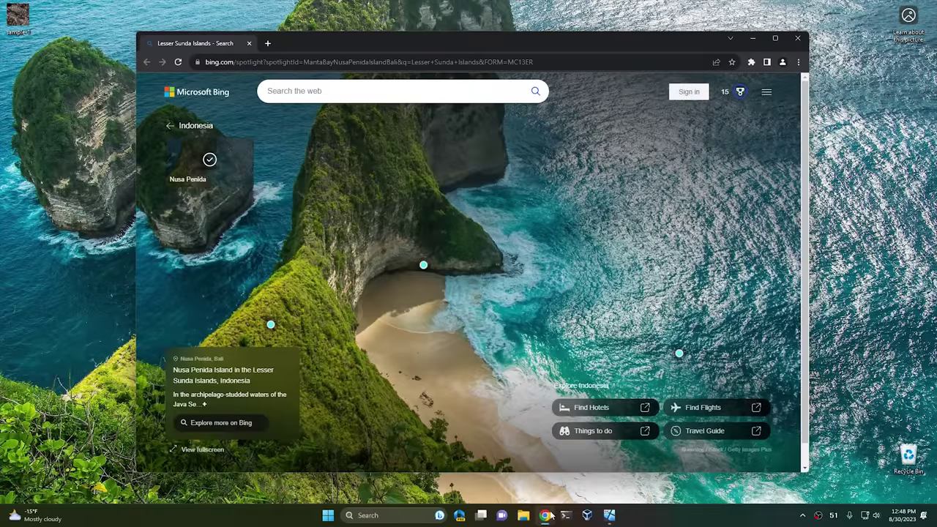
mouse_move(549, 518)
Try to save the picture from the Bing spotlight page, cancel the save, and close the browser window.
right_click(577, 210)
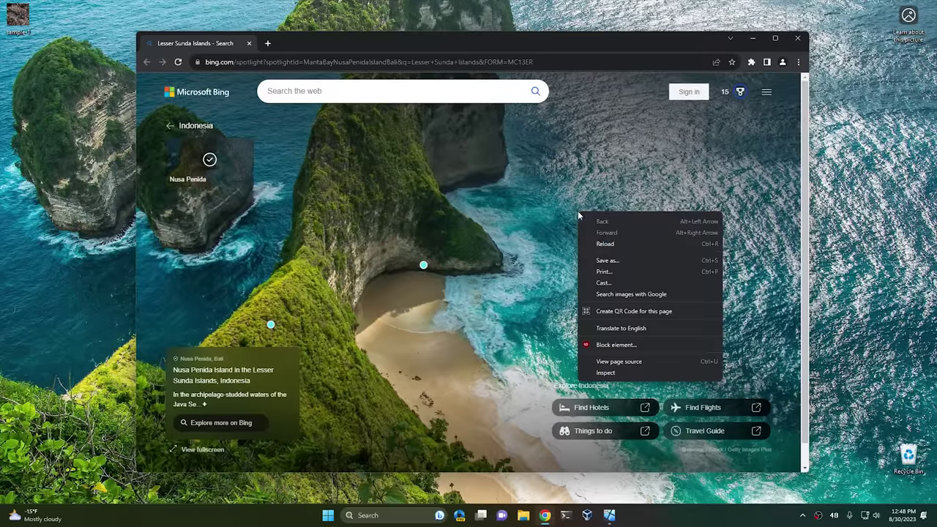
click(618, 262)
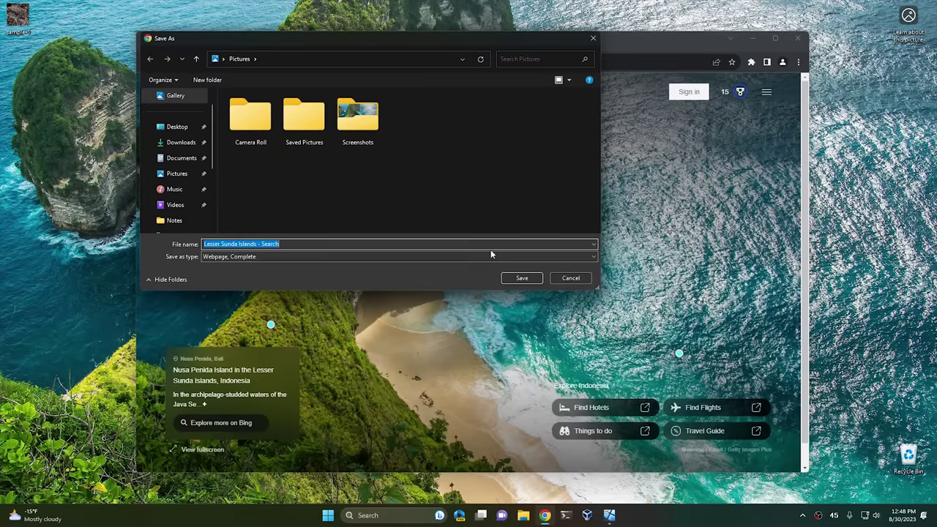
click(573, 281)
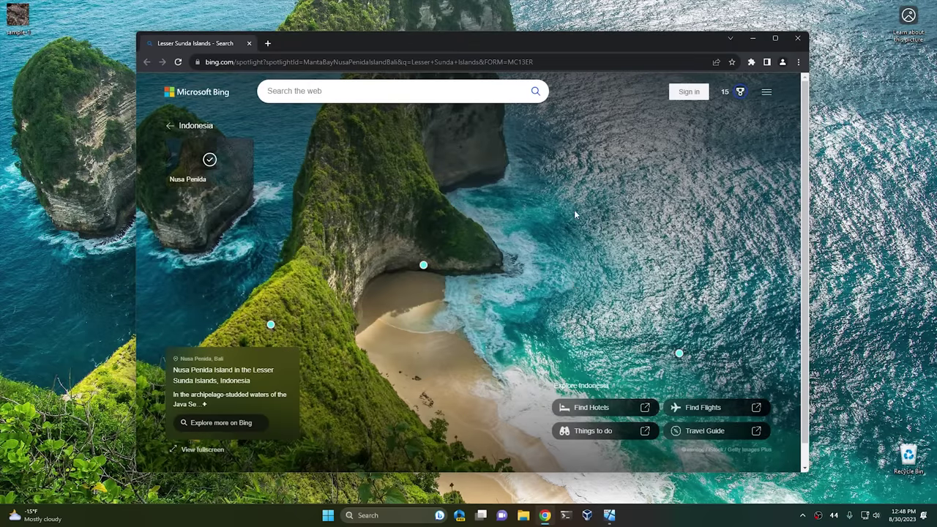
click(797, 38)
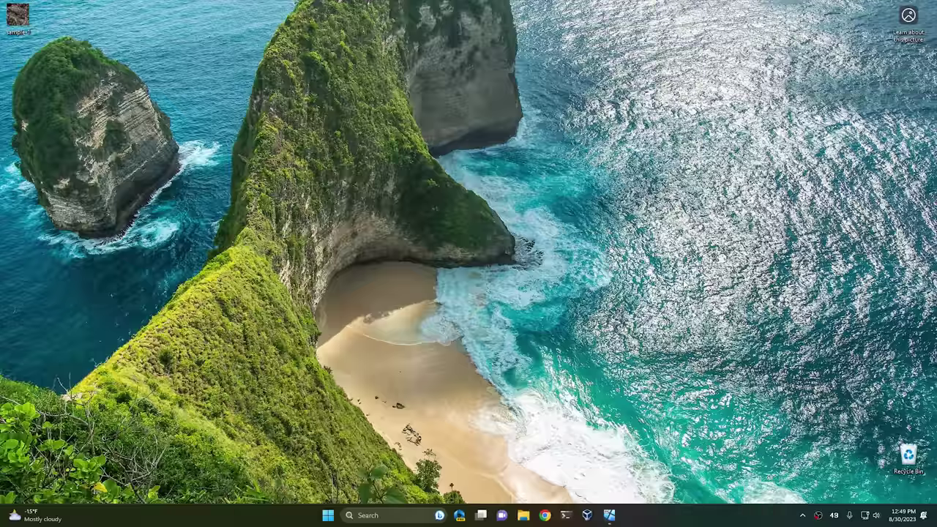
Switch the desktop background from Windows spotlight to Picture, view the bare desktop, and bring the Background settings back.
right_click(595, 228)
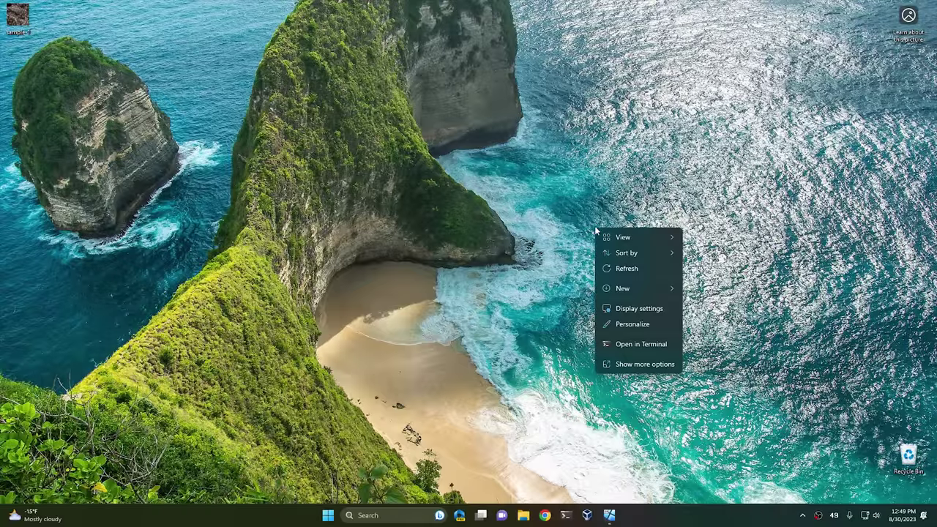
click(631, 324)
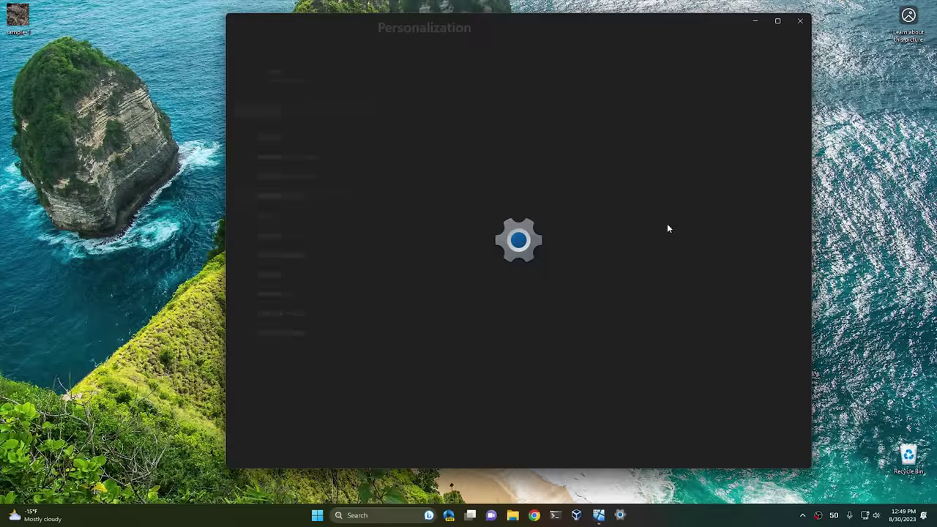
click(475, 208)
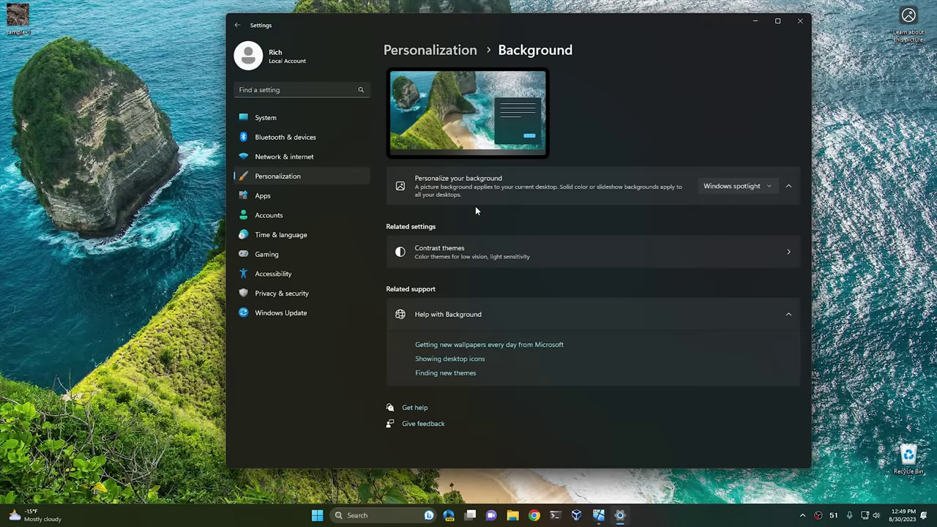
click(732, 190)
click(734, 134)
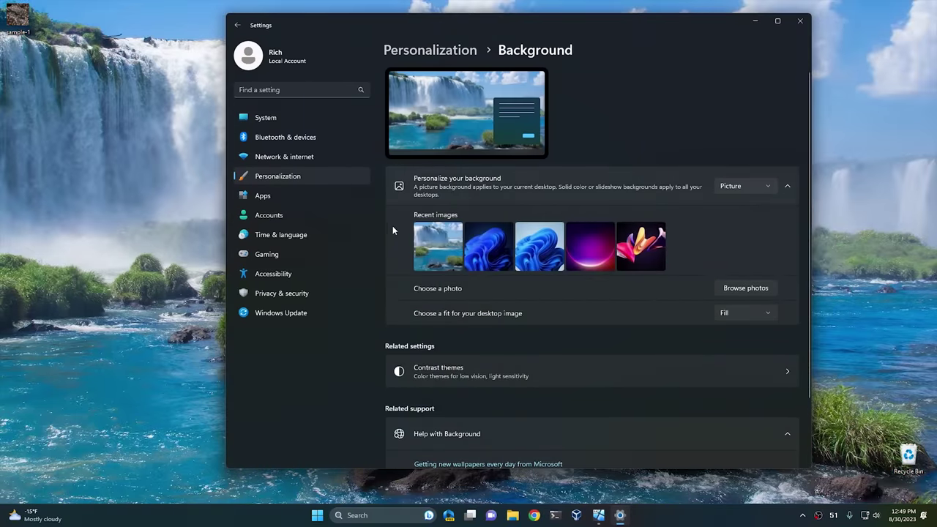
click(755, 21)
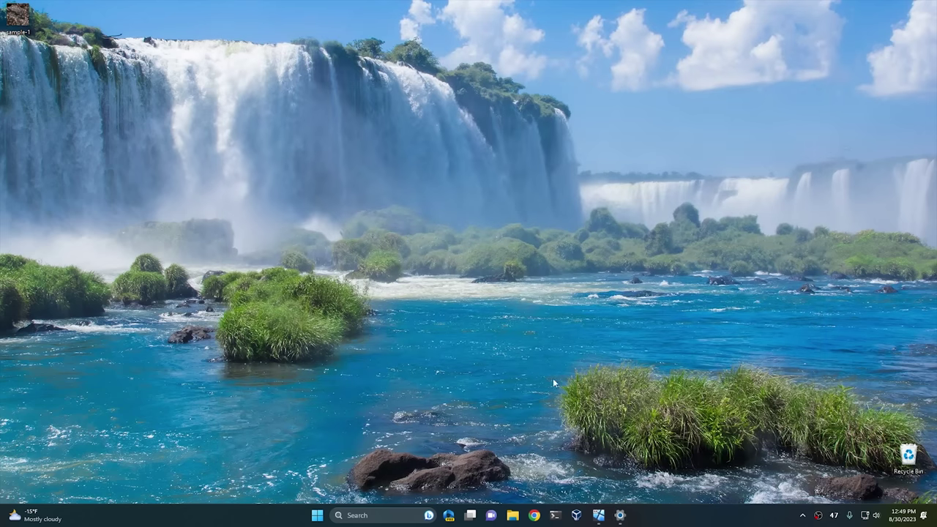
click(619, 515)
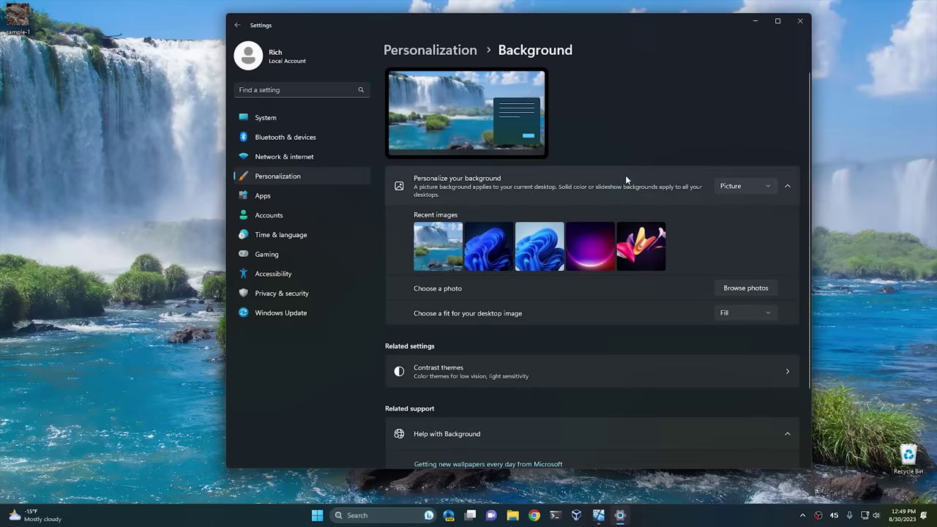
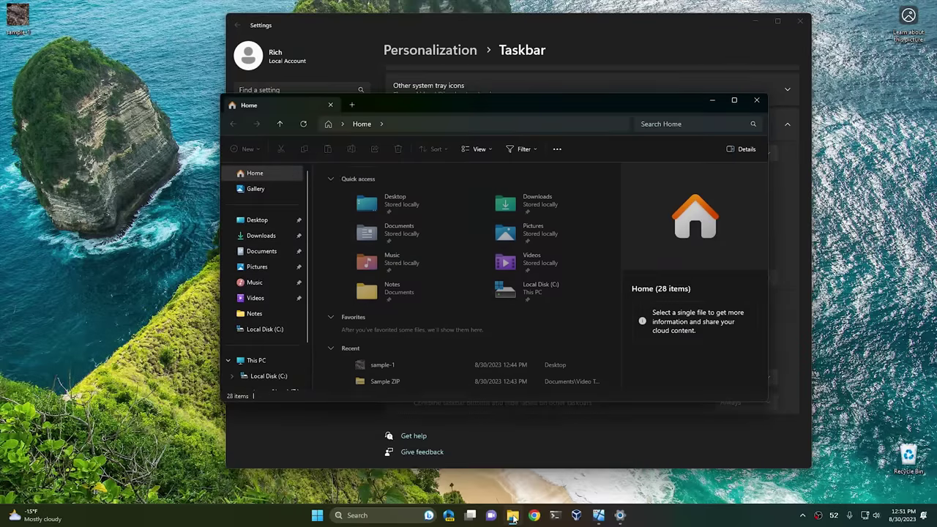
Open additional File Explorer windows and spread the three Home windows apart across the desktop.
click(512, 515)
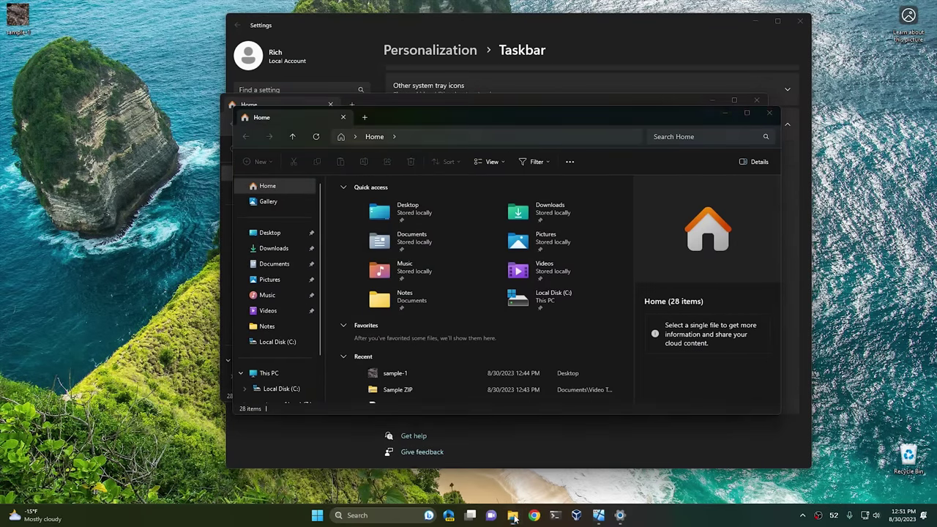
drag(518, 131, 283, 162)
drag(435, 118, 567, 173)
drag(503, 105, 506, 78)
mouse_move(512, 515)
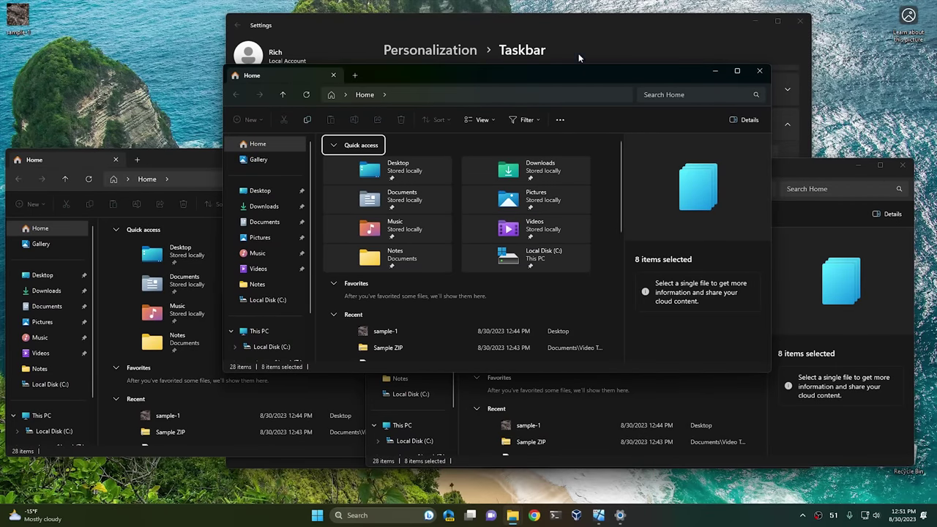
In the Taskbar behaviors settings, set "Combine taskbar buttons and hide labels" to Never.
click(569, 20)
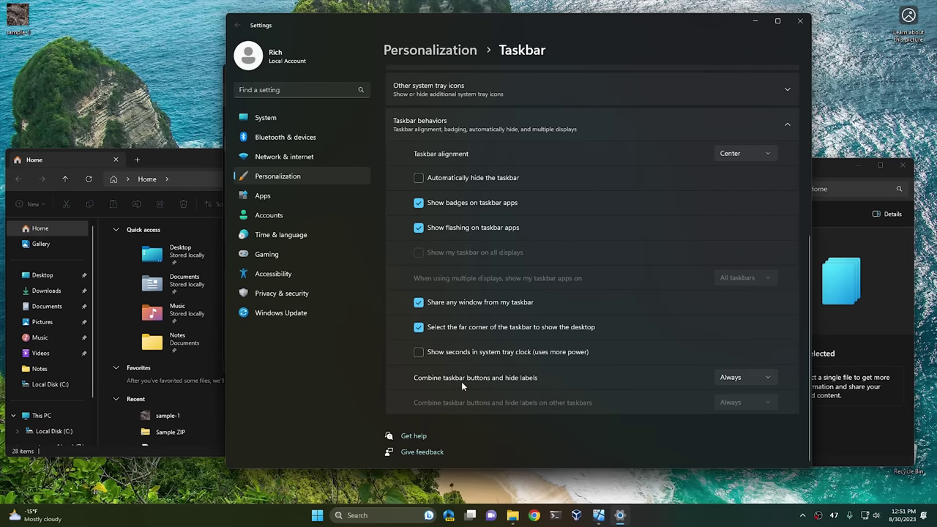
click(741, 379)
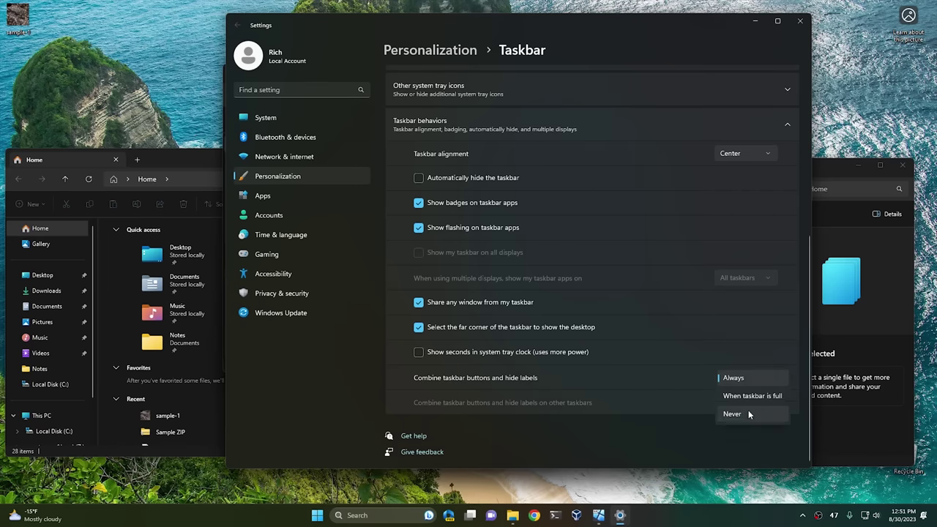
click(748, 413)
mouse_move(430, 516)
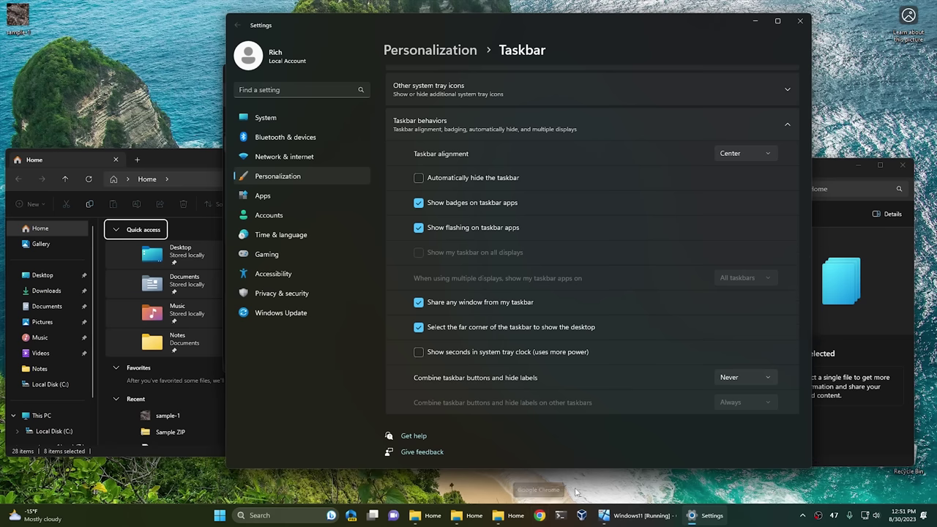
Open two Chrome windows and examine how their buttons and the File Explorer buttons appear on the taskbar.
click(539, 515)
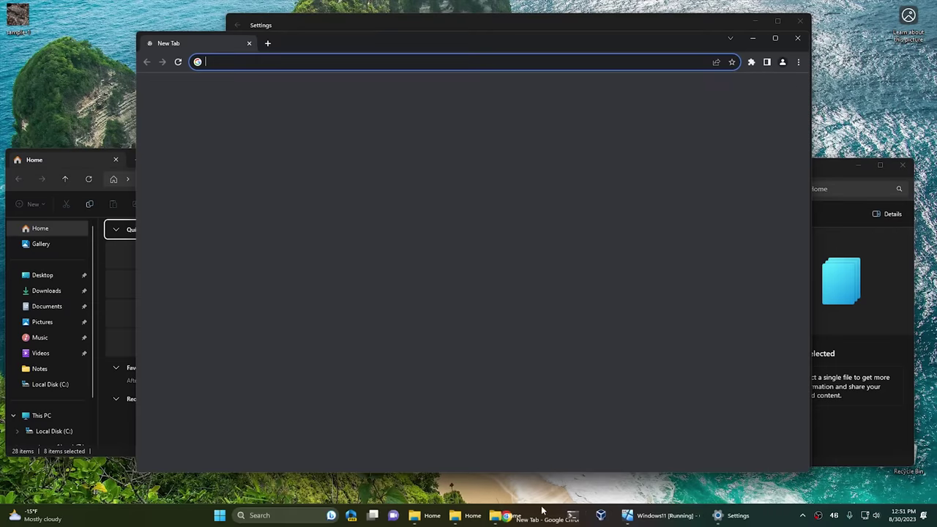
mouse_move(523, 517)
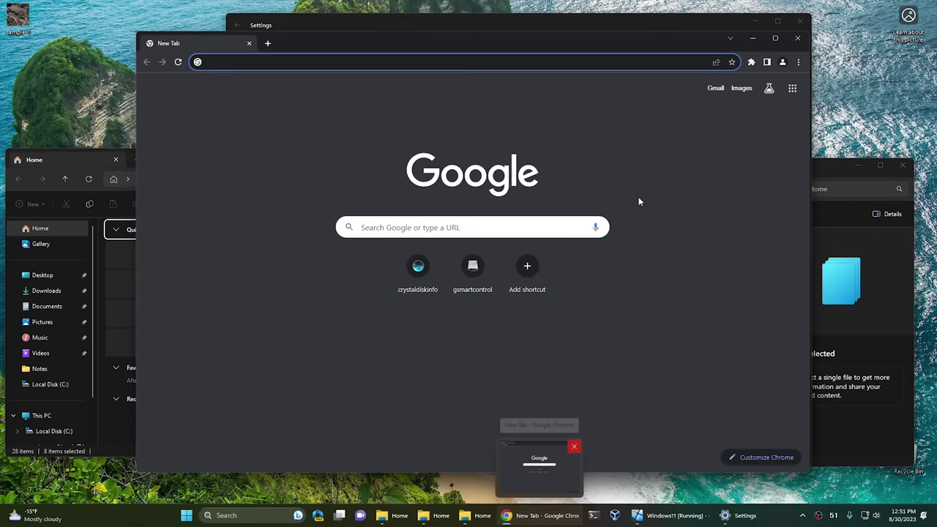
click(272, 43)
drag(269, 43, 285, 18)
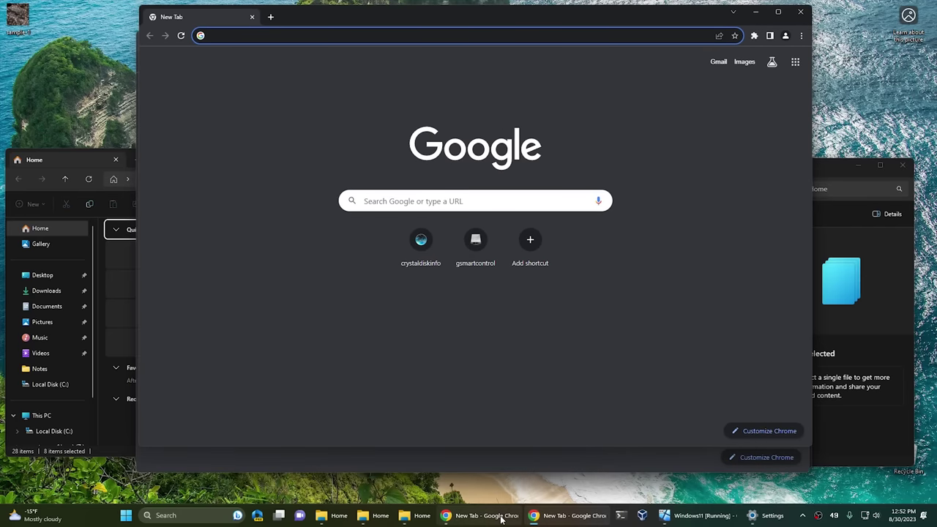
mouse_move(501, 518)
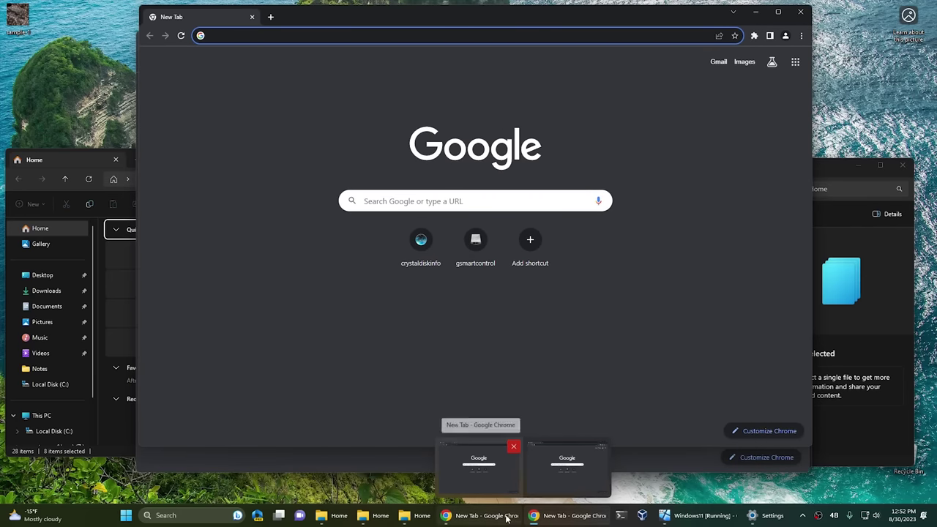
mouse_move(368, 519)
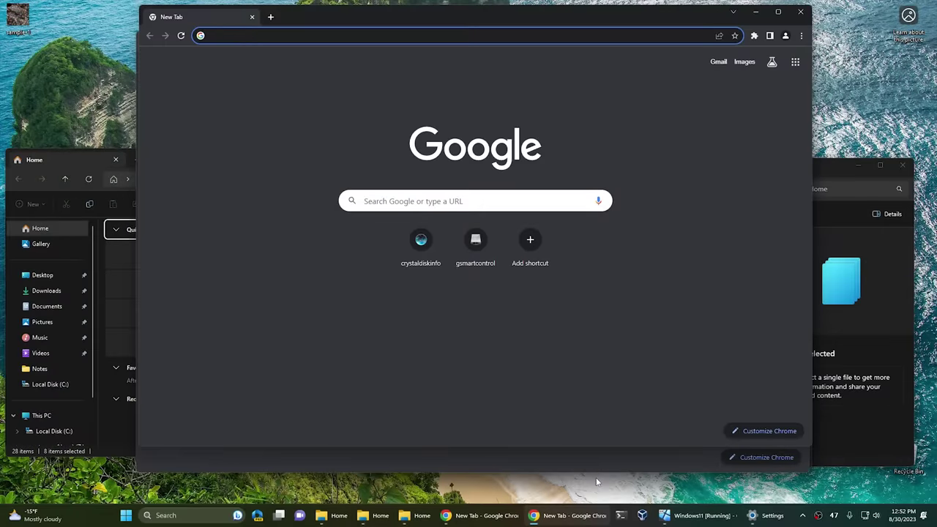
Close both Chrome windows and set "Combine taskbar buttons and hide labels" to Always.
click(799, 12)
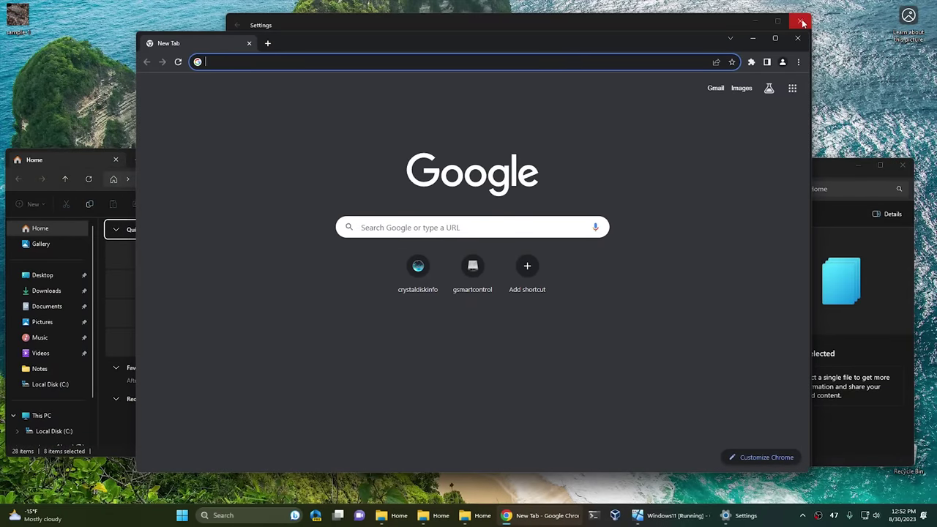
click(795, 38)
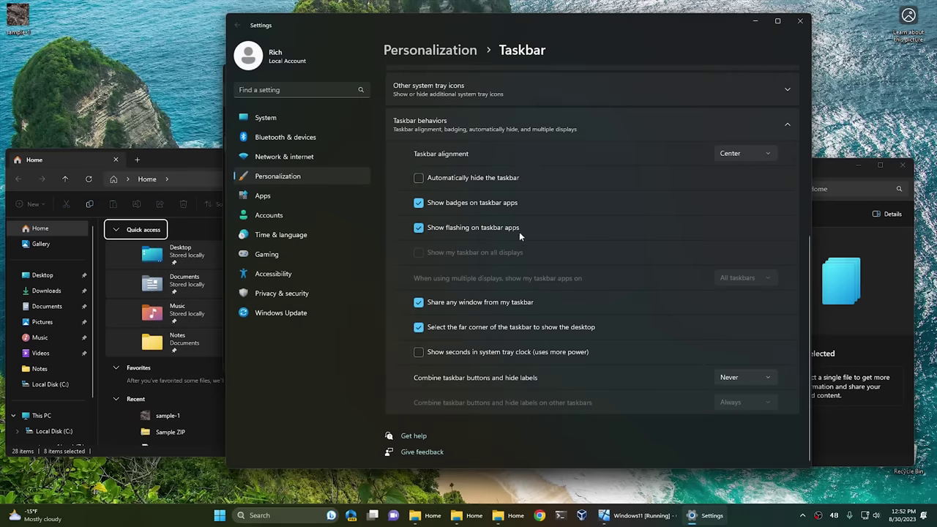
click(744, 374)
click(744, 344)
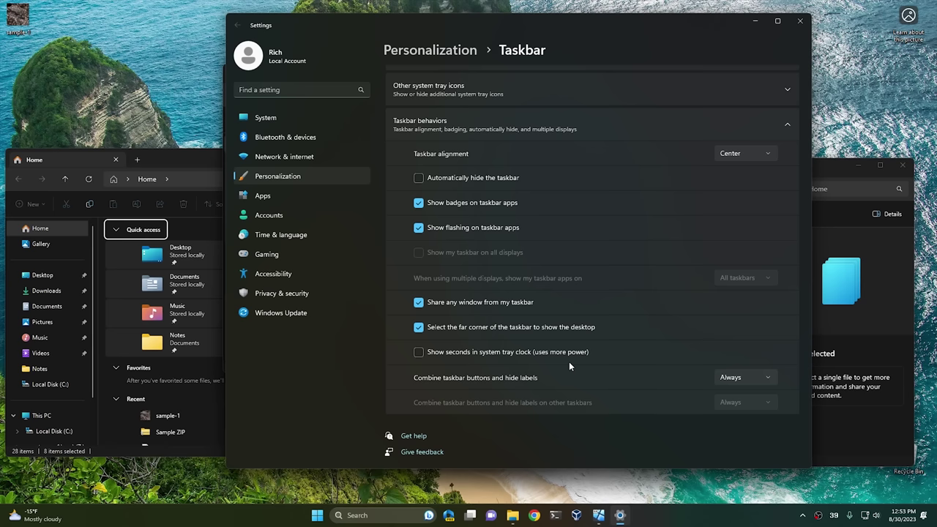
Turn on End Task in the System > For developers settings and preview the open File Explorer windows from the taskbar.
click(268, 119)
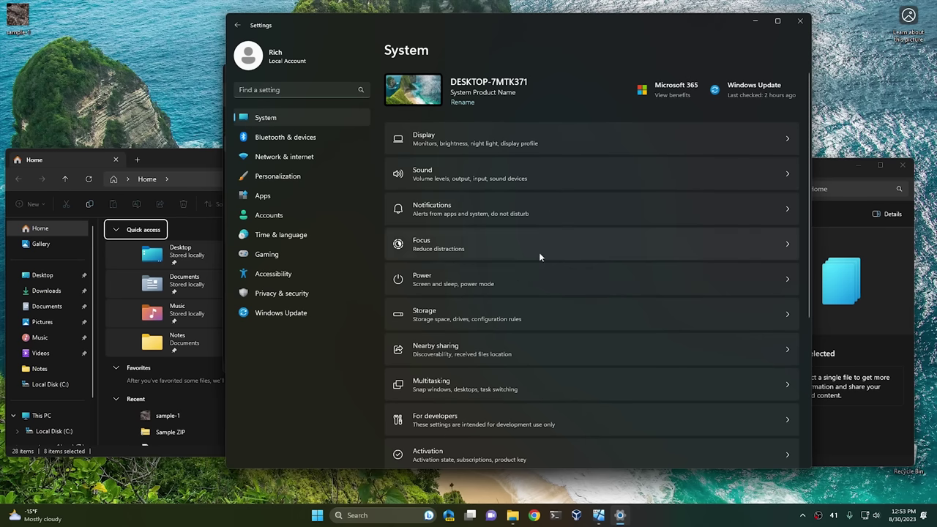
scroll(540, 270, down, 5)
click(489, 246)
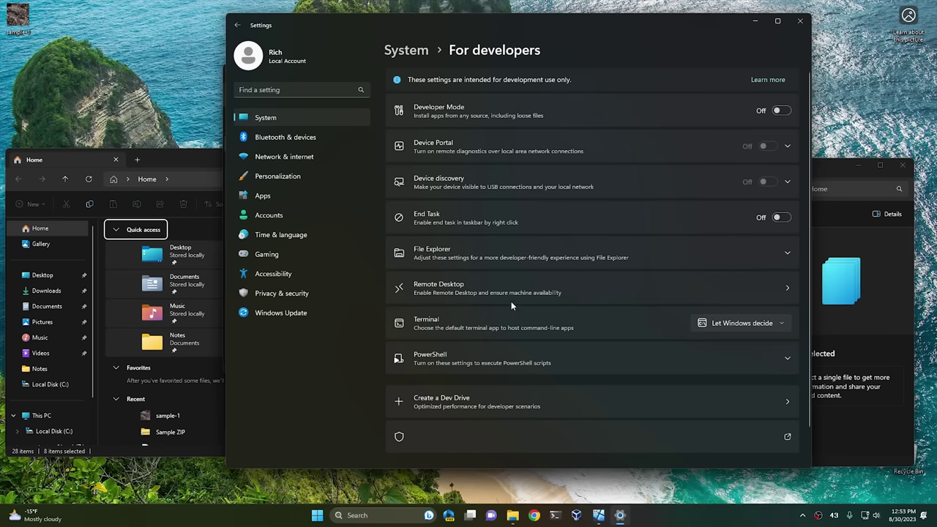
click(780, 218)
mouse_move(512, 517)
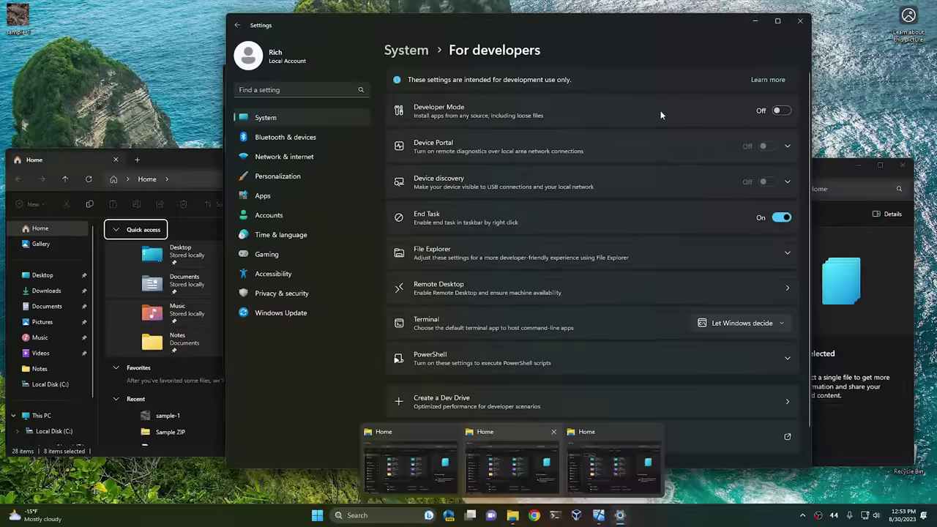
Minimize Settings and end all File Explorer tasks from the taskbar to shut its three windows.
click(758, 23)
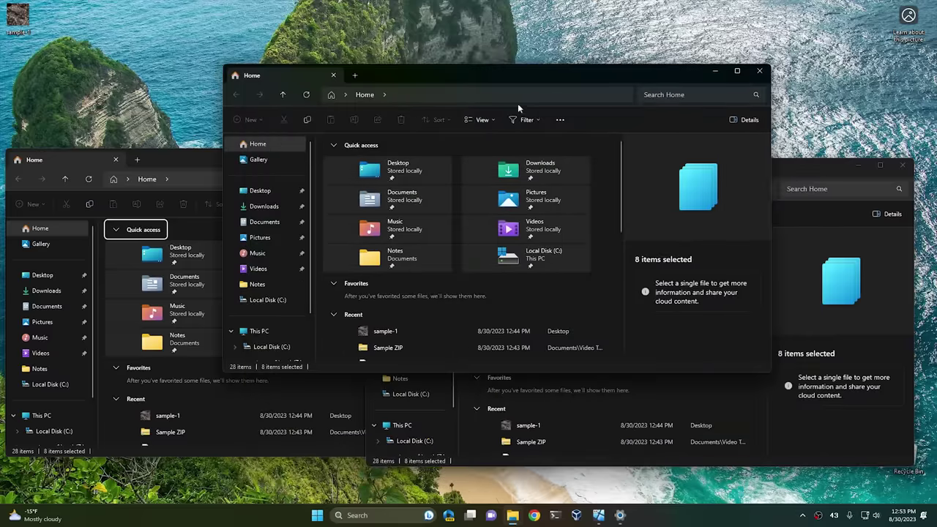
right_click(511, 518)
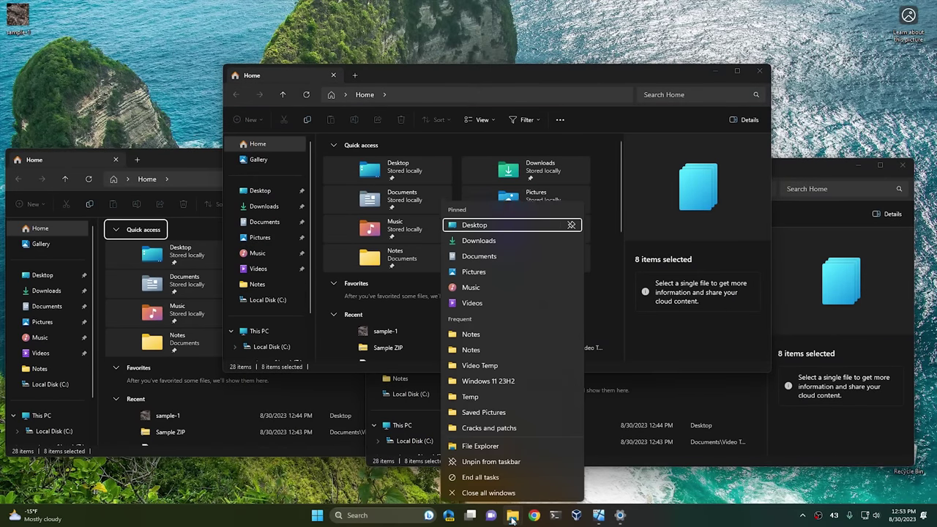
click(493, 472)
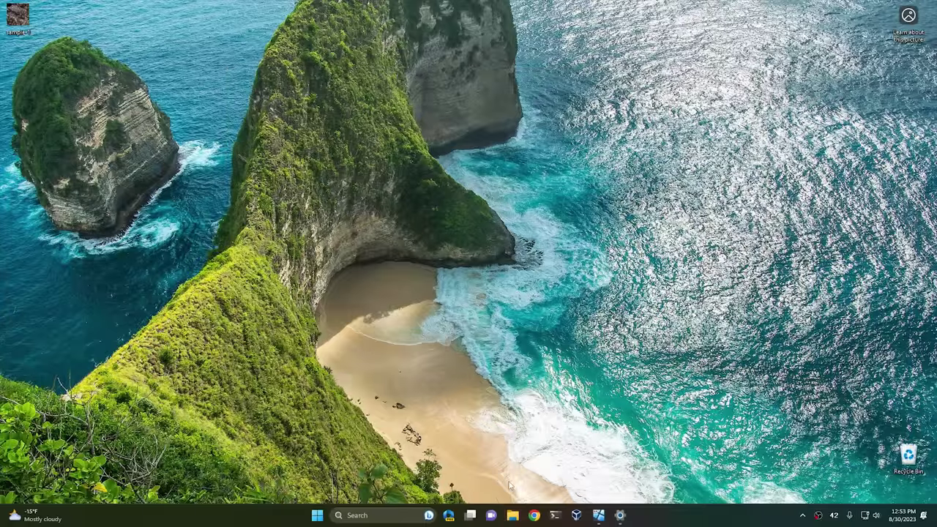
Turn "Show time and date in the System tray" off and back on in the Date & time settings, and close Settings.
click(619, 515)
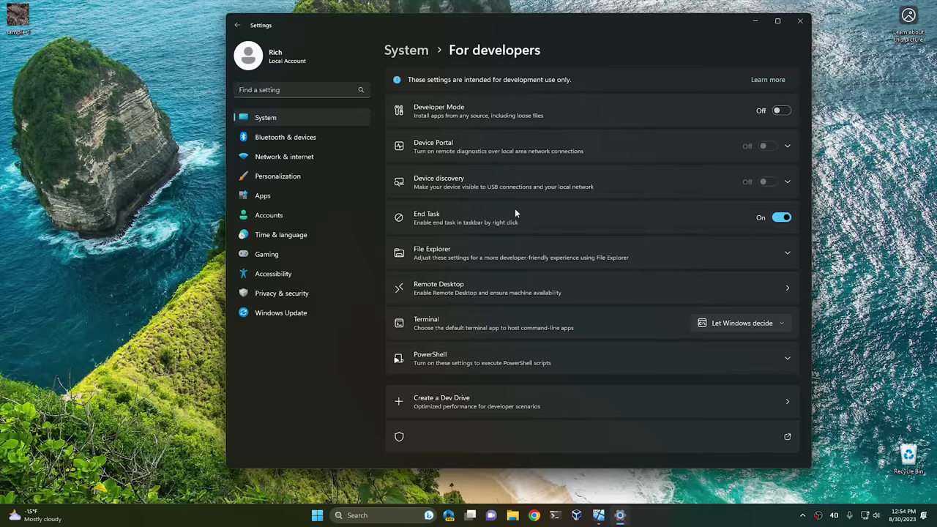
click(292, 241)
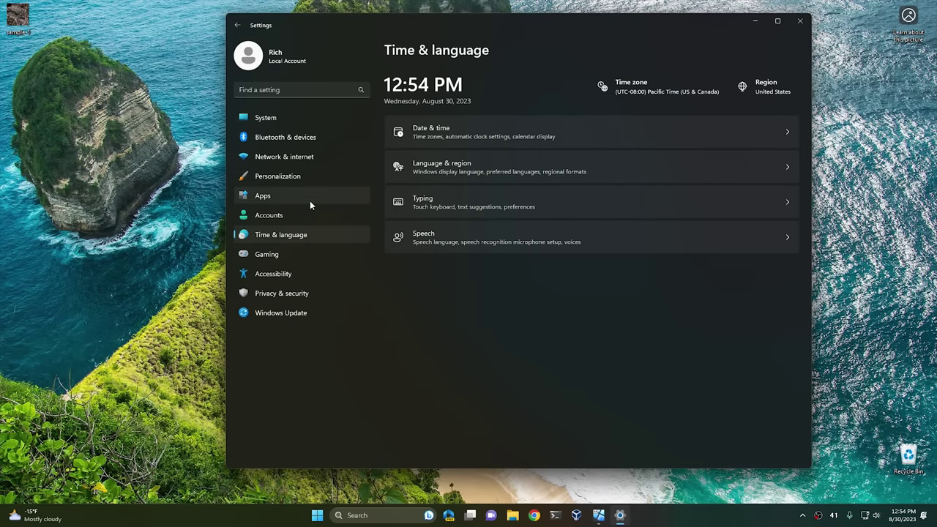
click(468, 133)
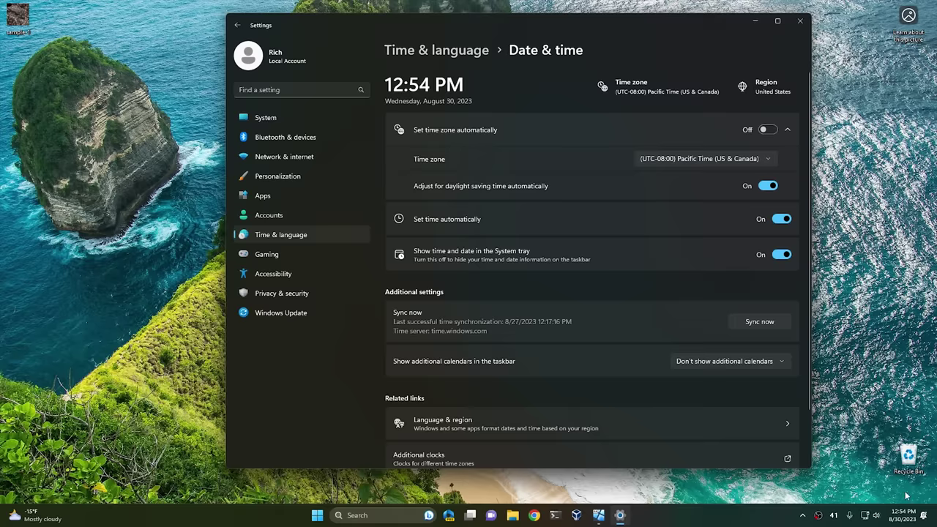
mouse_move(905, 520)
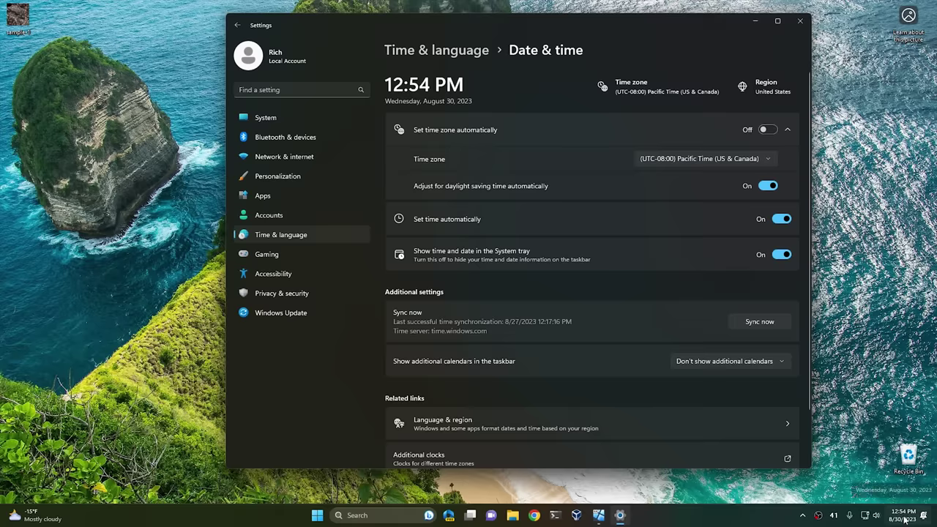
click(780, 255)
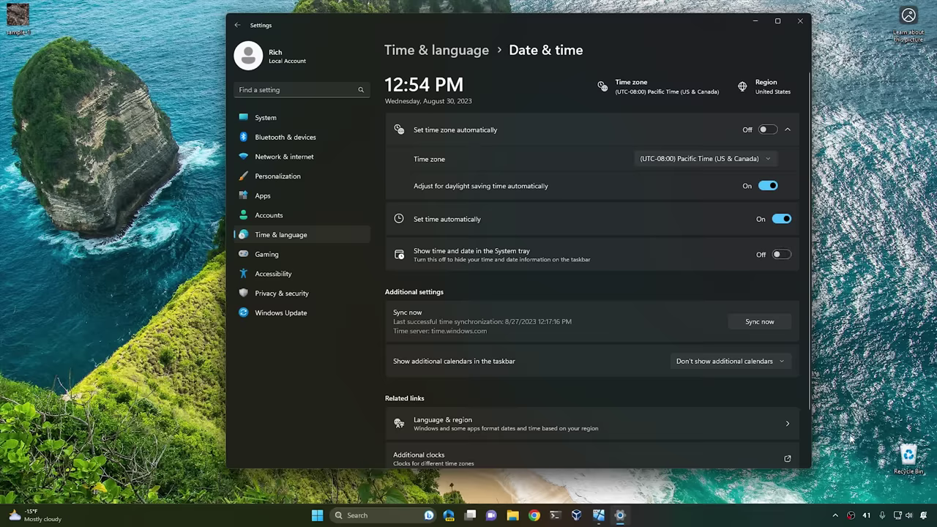
click(780, 255)
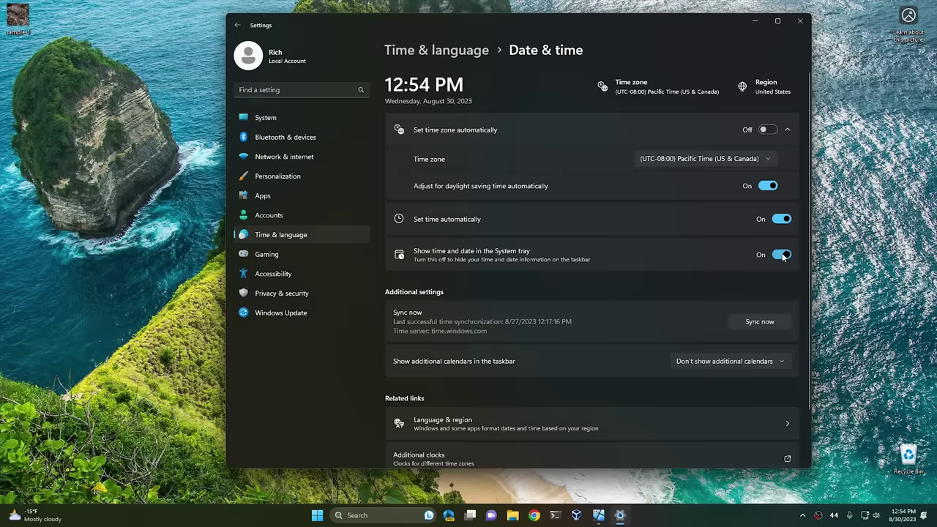
click(800, 21)
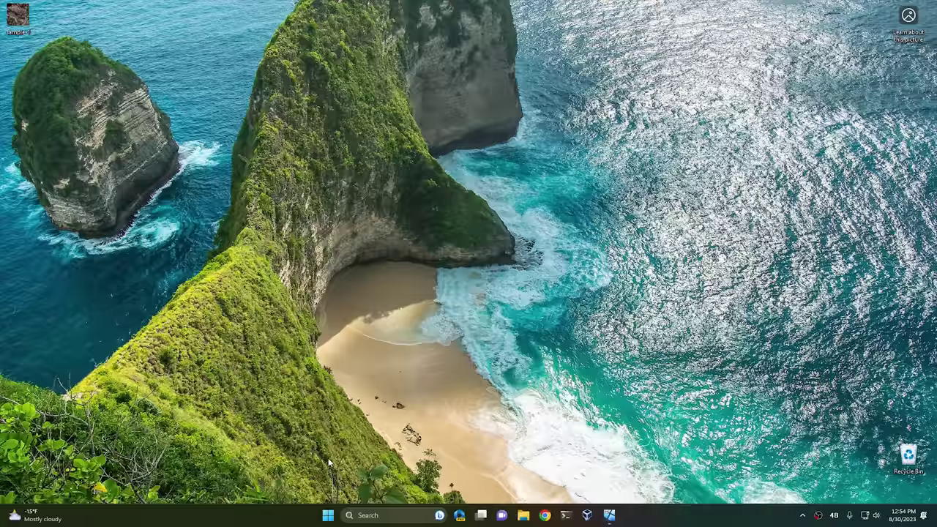
Open Windows Backup, proceed with backing up the PC as far as the Microsoft account sign-in page, and close the app.
click(327, 515)
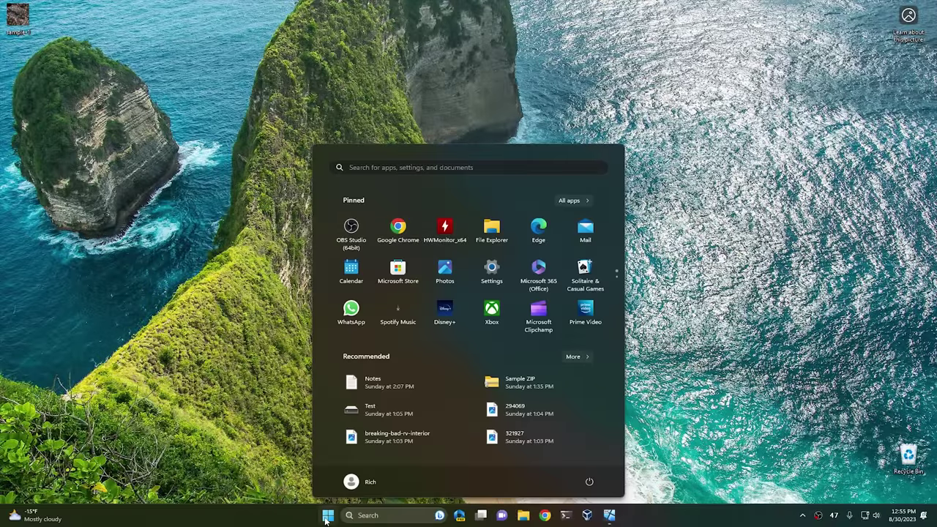
text(back)
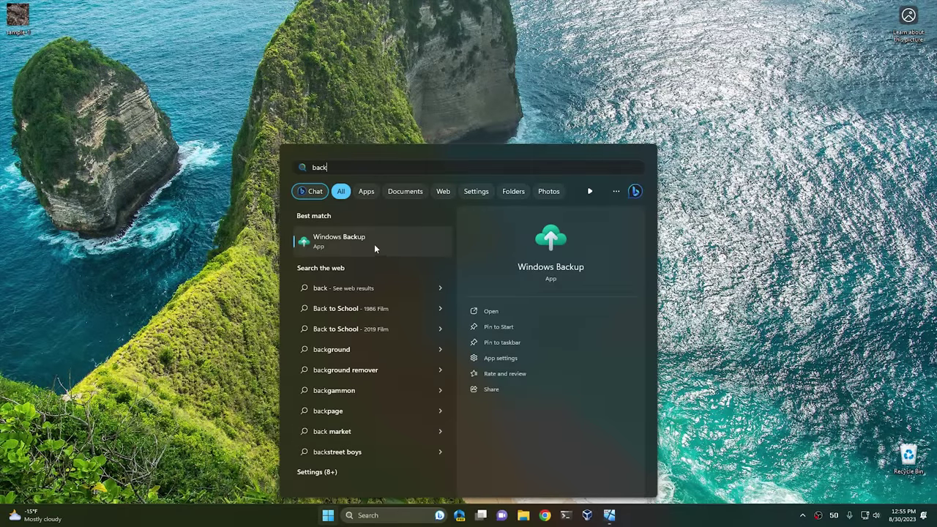
click(373, 244)
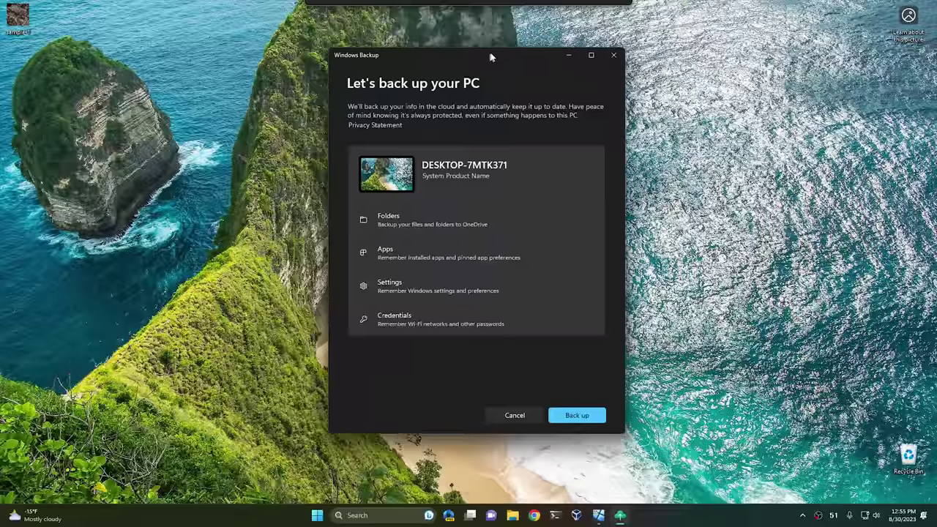
drag(490, 56, 494, 54)
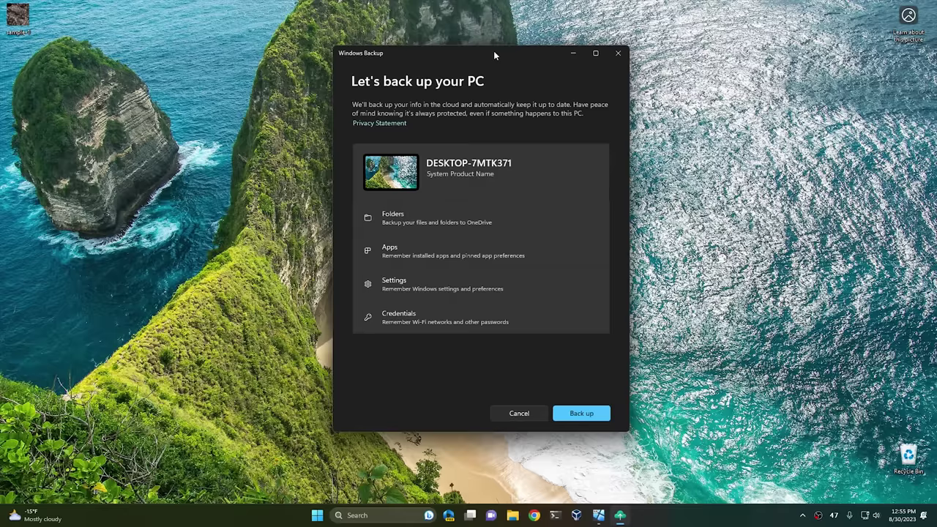
click(570, 415)
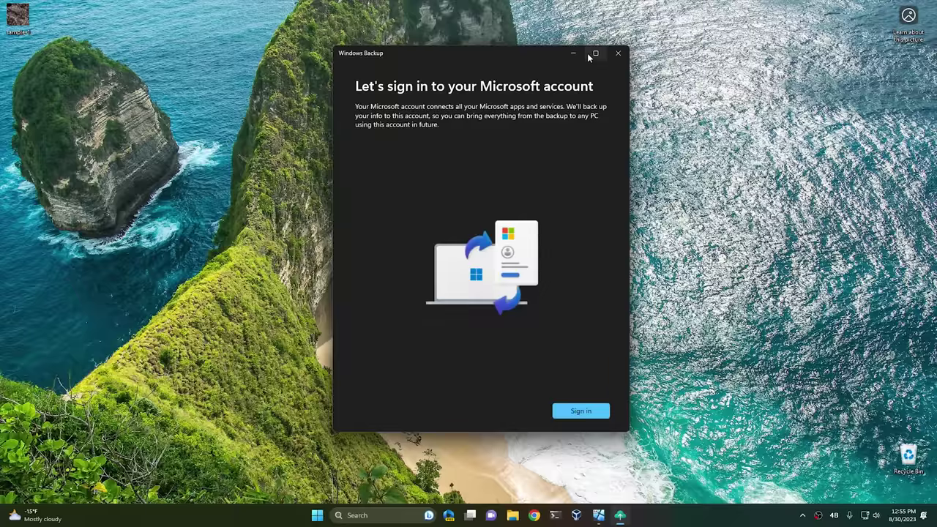
click(617, 53)
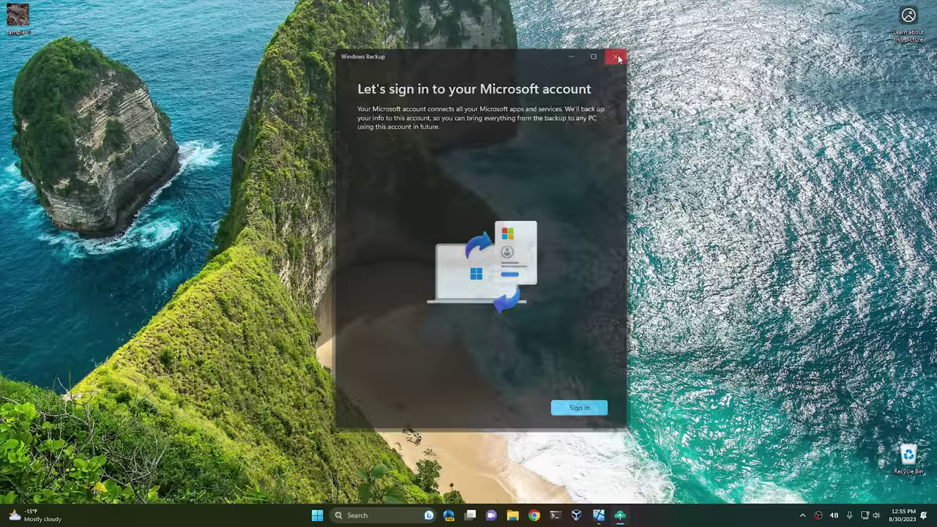
Reopen Windows Backup, review the Folders, Apps, Settings and Credentials backup categories, and close the app.
click(328, 515)
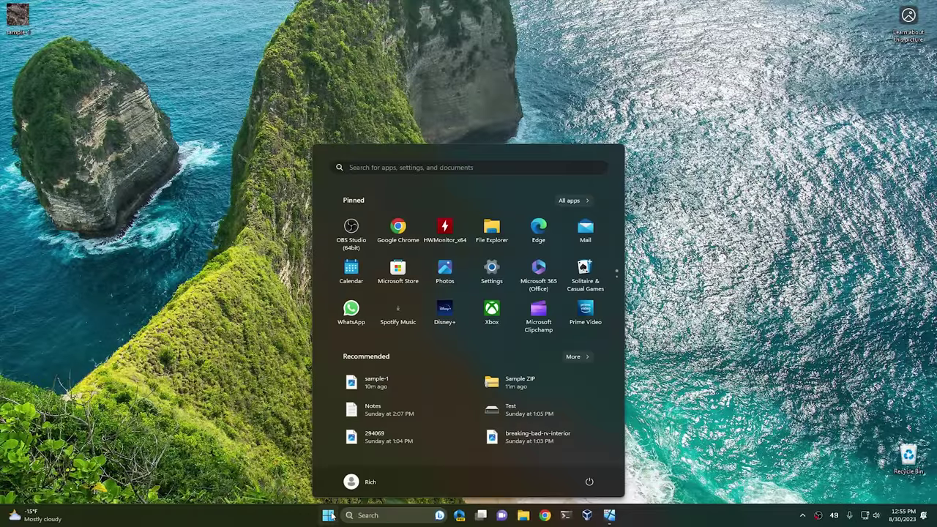
text(back)
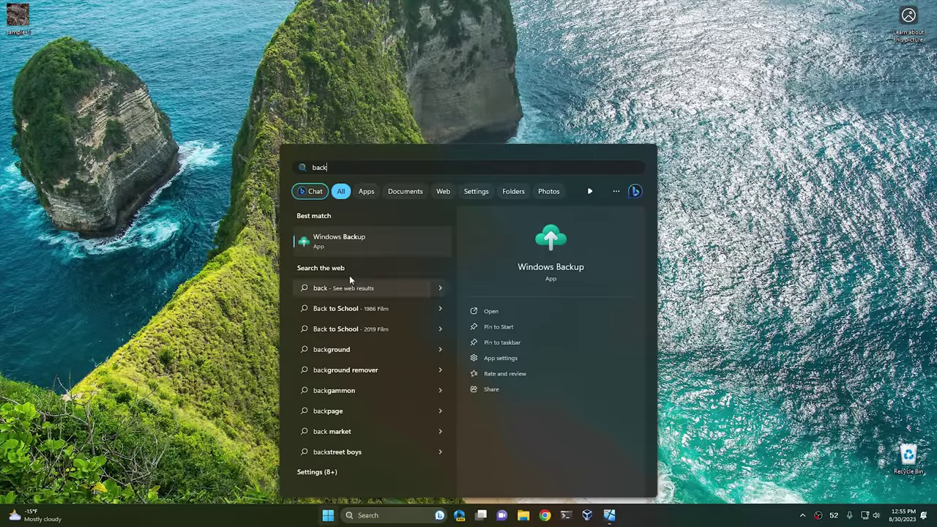
click(357, 237)
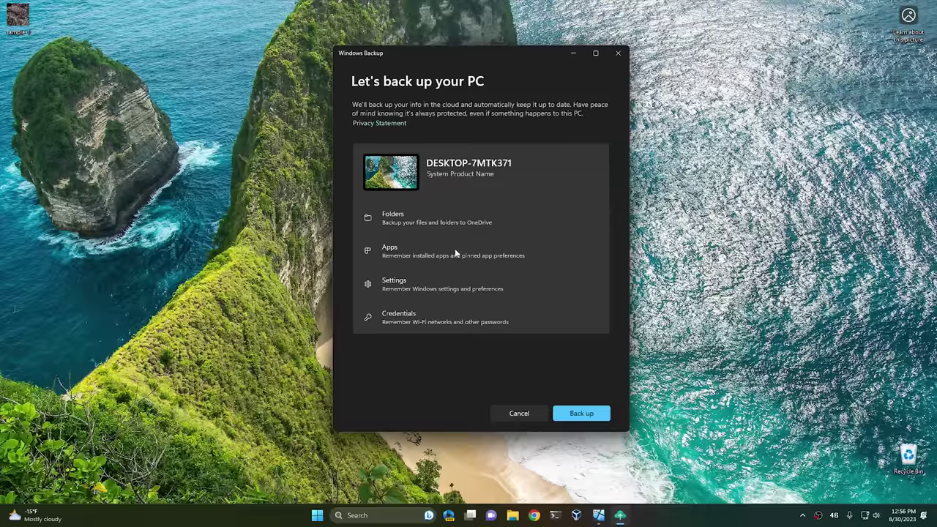
click(618, 52)
Open Control Panel, search it for "file" and open File History.
click(327, 515)
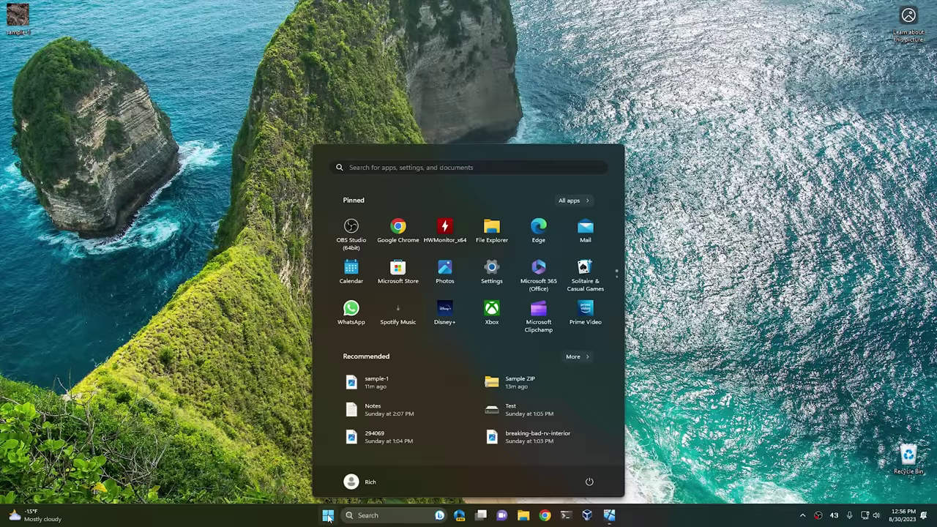
text(con)
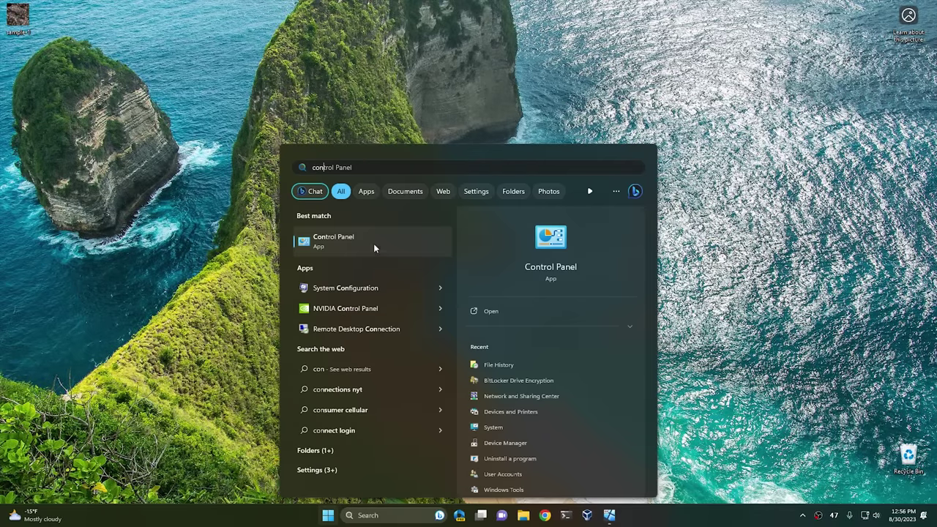
click(374, 250)
drag(486, 113, 493, 115)
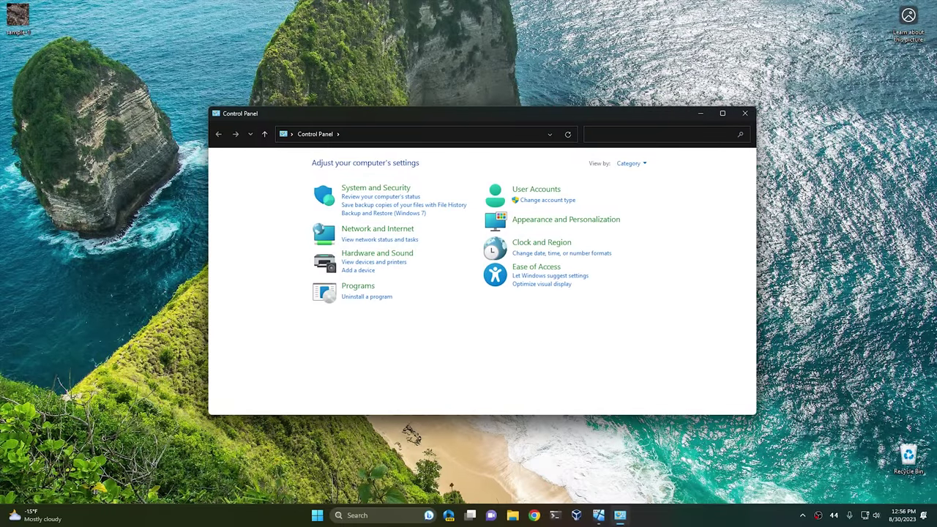
text(file)
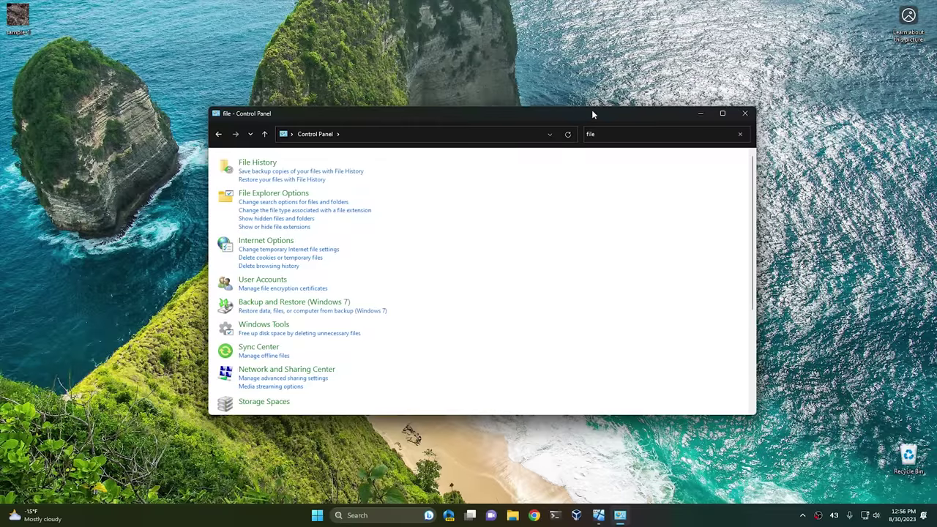
click(252, 167)
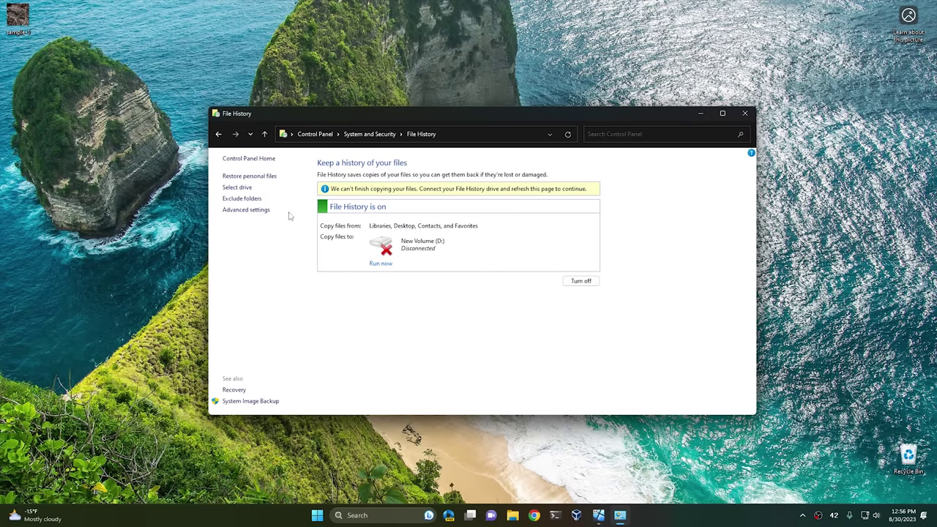
Examine the Advanced settings and Exclude folders pages of File History and return to its main page.
click(248, 210)
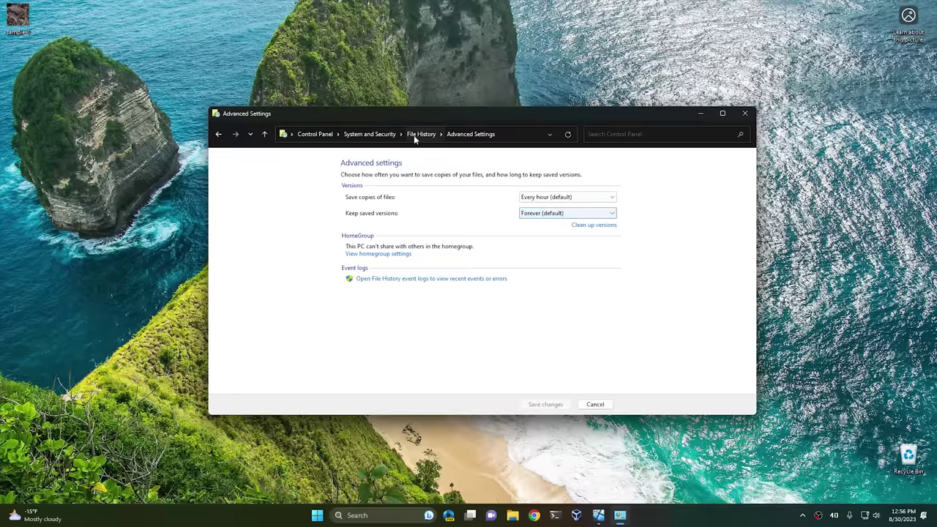
click(415, 137)
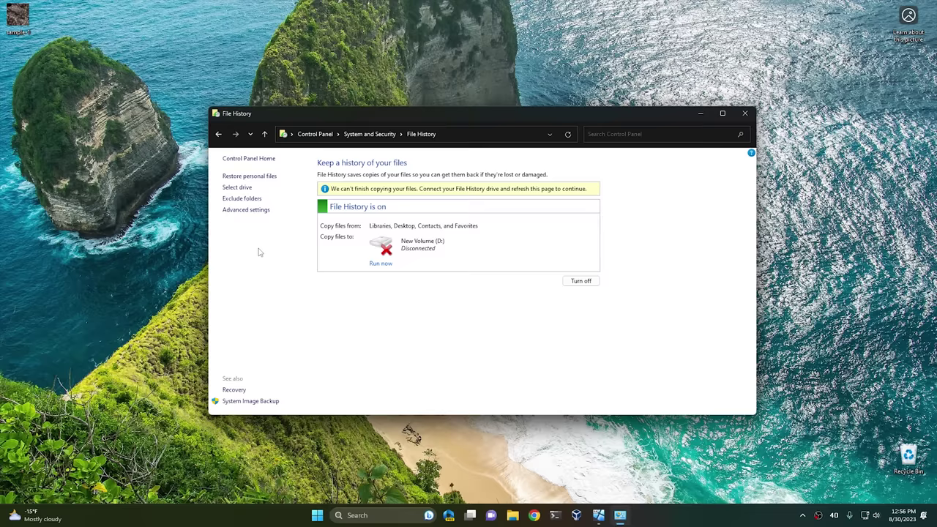
click(249, 200)
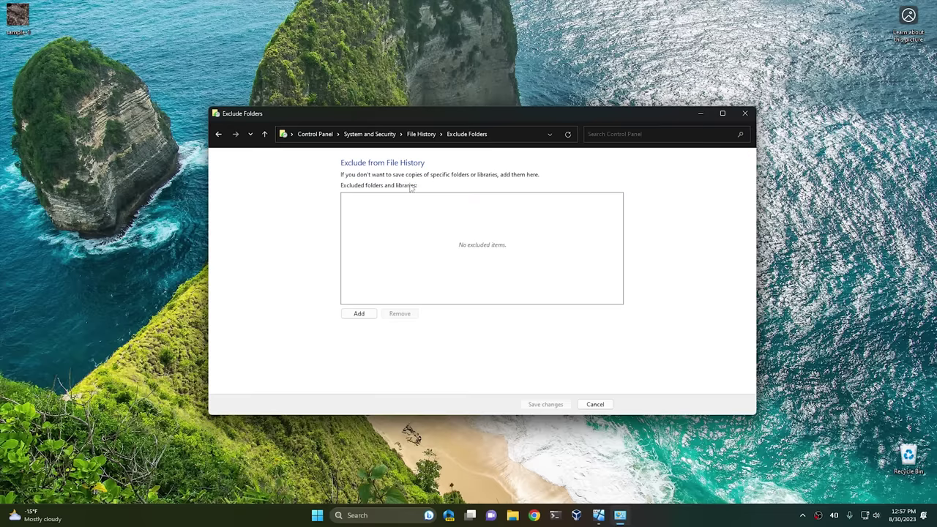
click(426, 136)
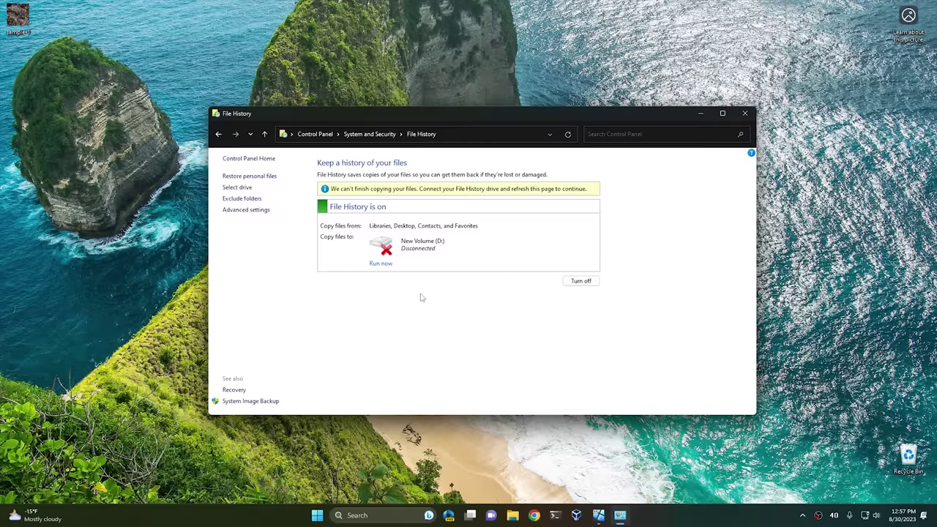
Open Settings and search it for "backup".
click(317, 515)
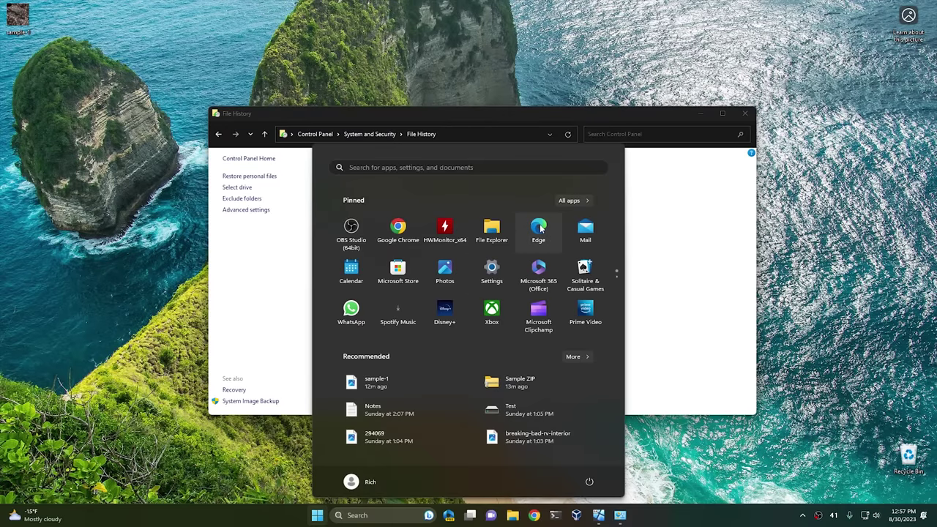
click(491, 269)
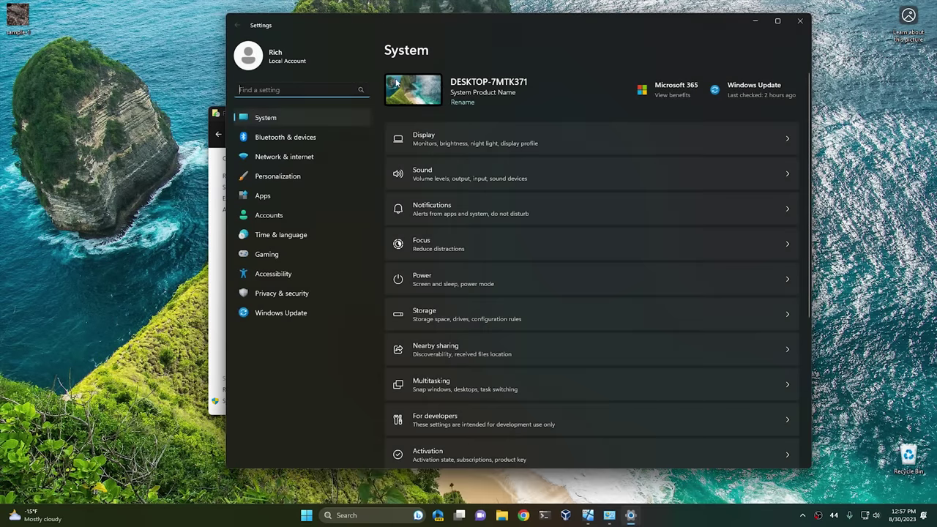
text(backup)
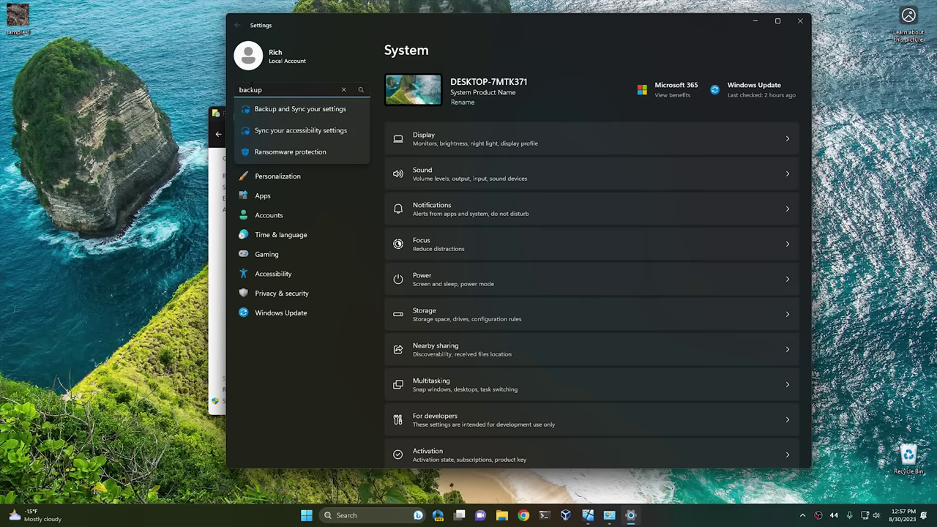
drag(440, 27, 456, 27)
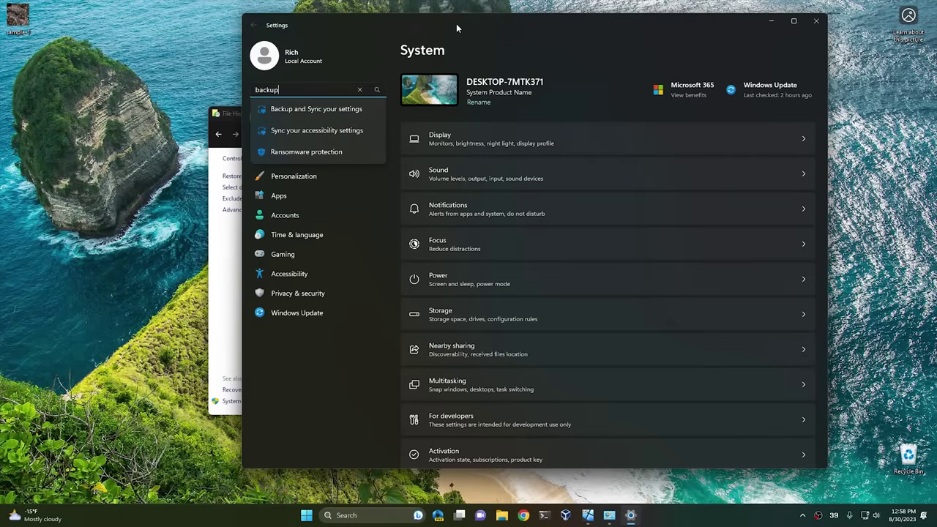
Close the File History window and clear the "backup" search in Settings.
click(233, 118)
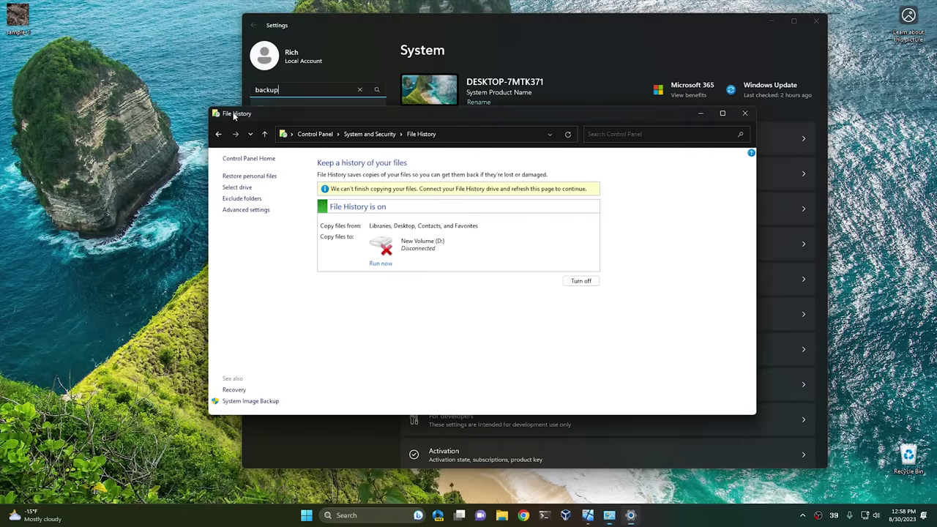
click(744, 114)
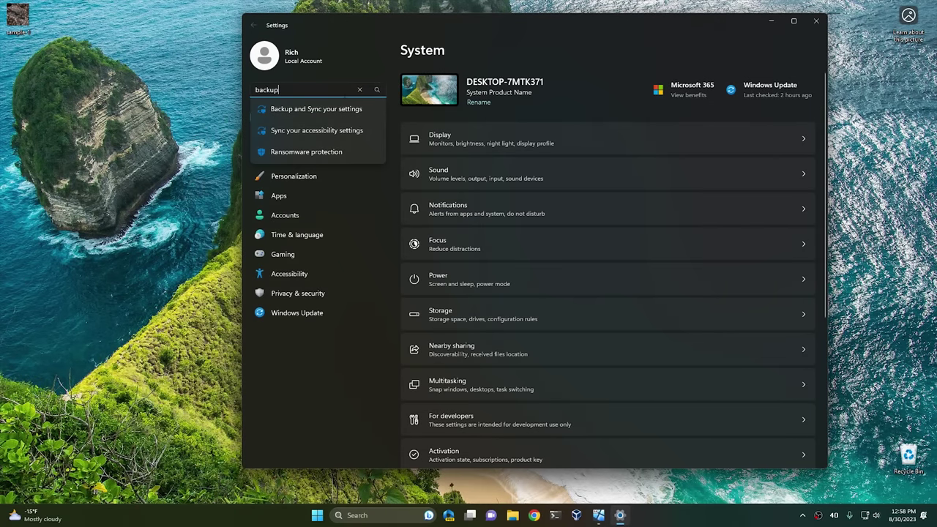
click(359, 89)
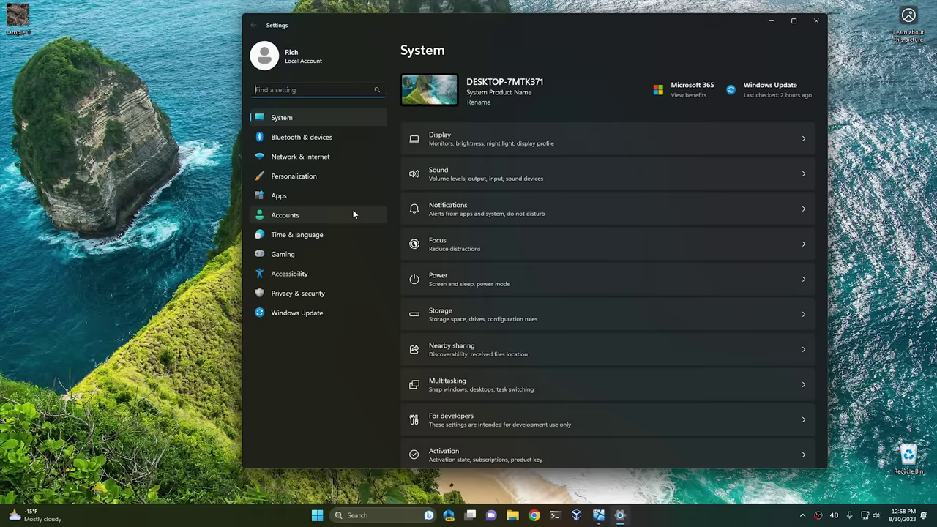
Open the Dynamic Lighting page in the Personalization settings and examine its device, brightness and effects options.
click(315, 181)
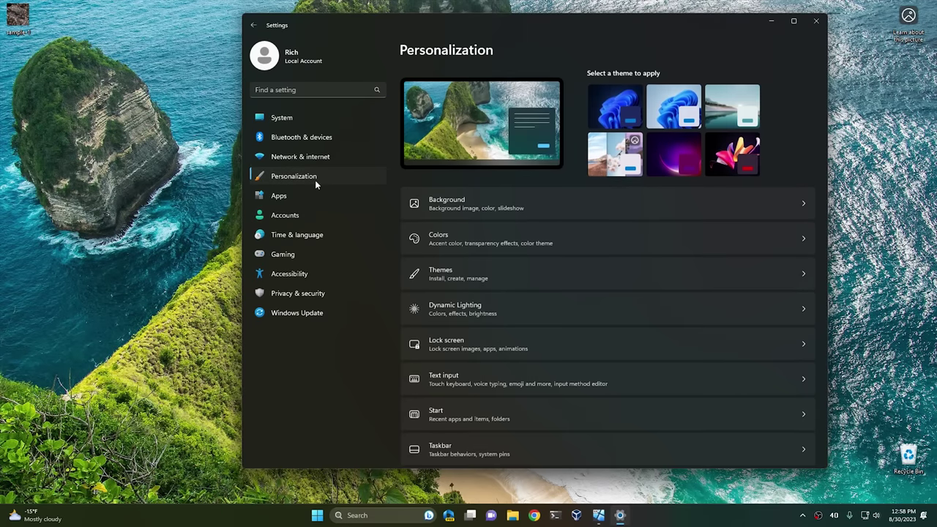
click(501, 310)
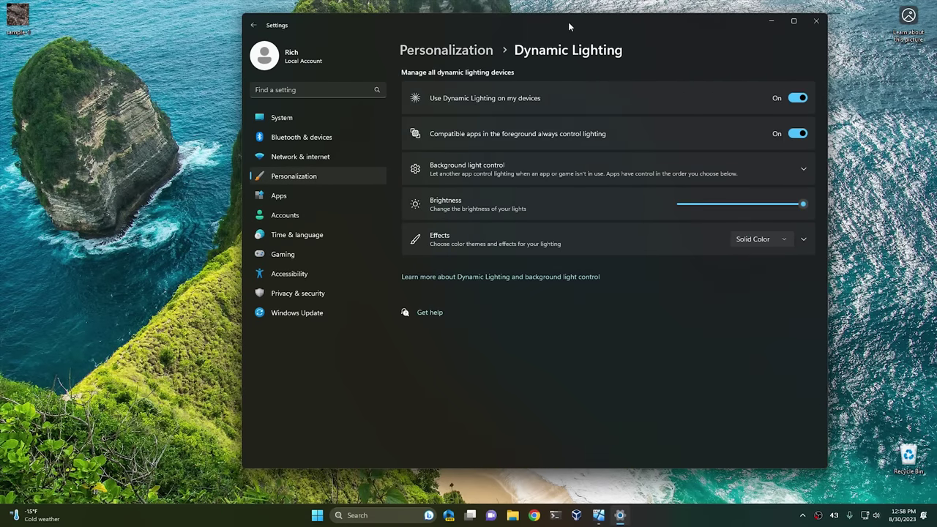
drag(568, 24, 547, 24)
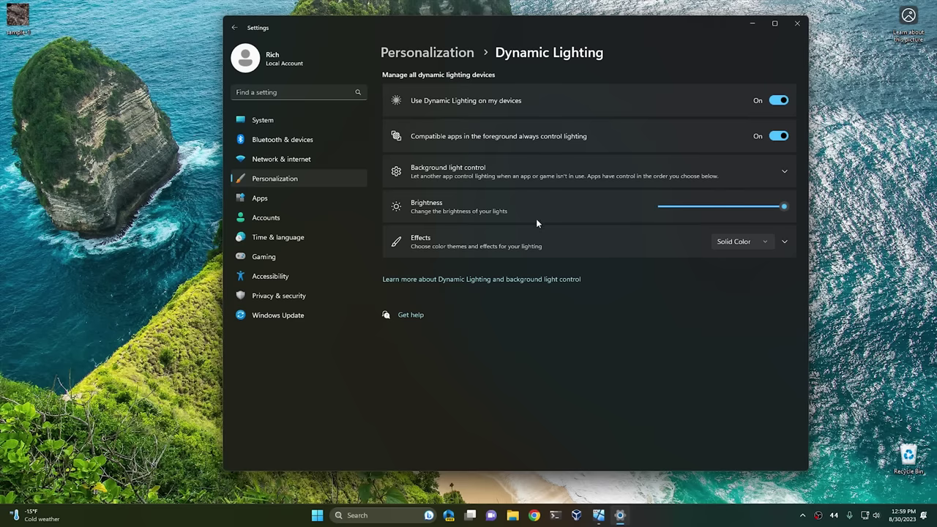
Expand the Effects section of Dynamic Lighting and examine its main color palette, custom colors and available effects.
click(572, 236)
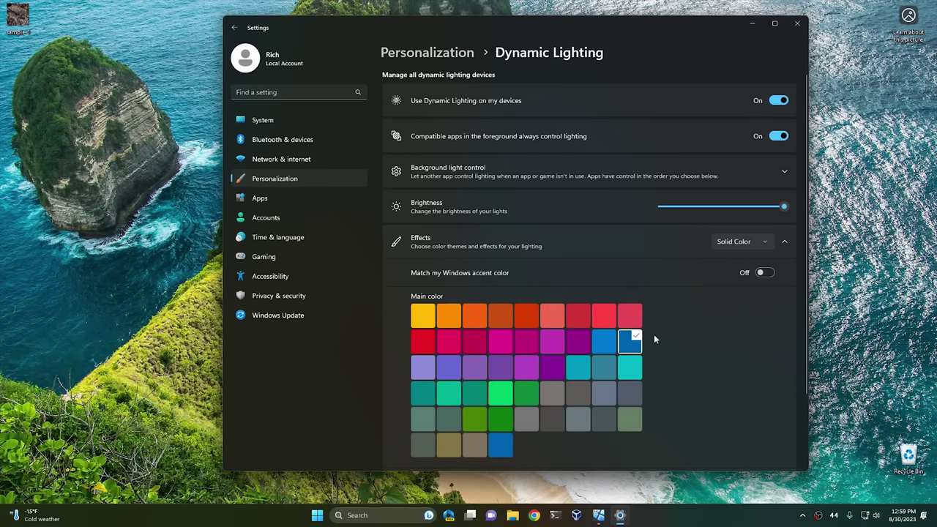
scroll(666, 338, down, 1)
scroll(668, 333, down, 1)
scroll(669, 328, up, 3)
click(733, 242)
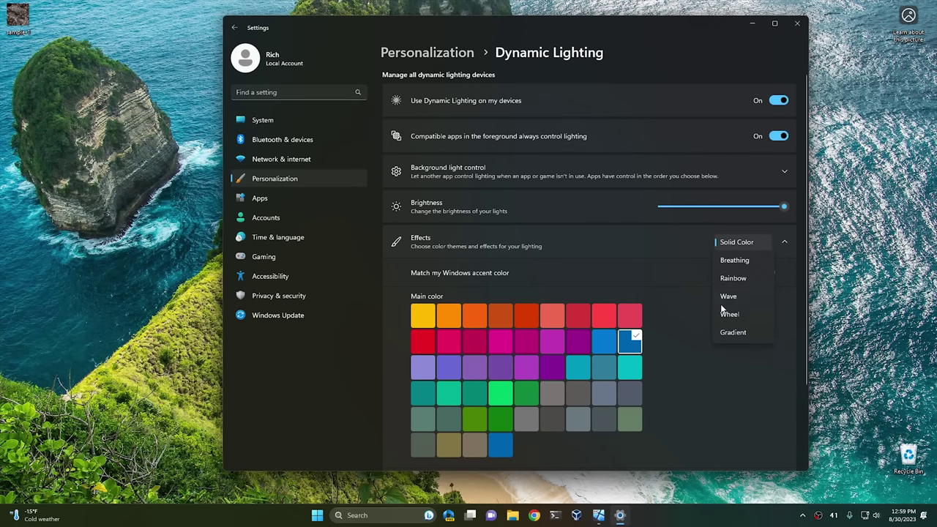
click(676, 243)
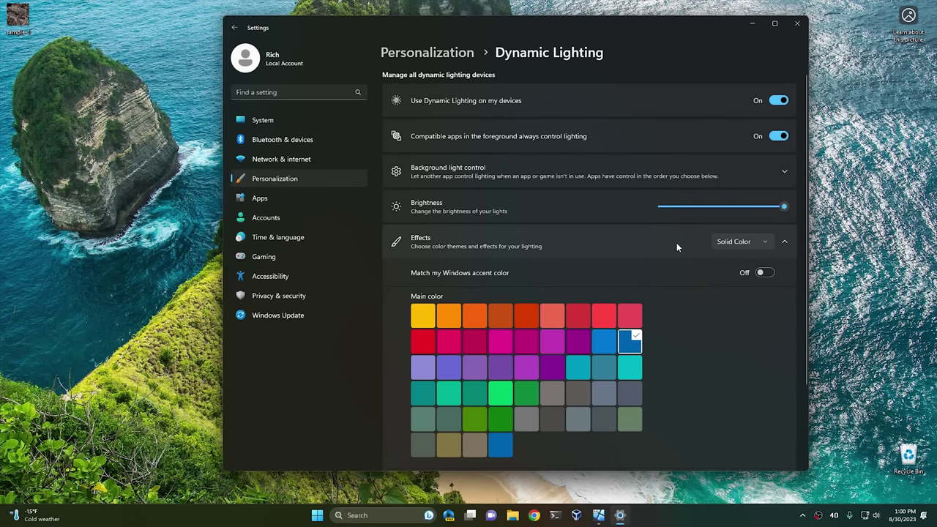
scroll(690, 327, down, 2)
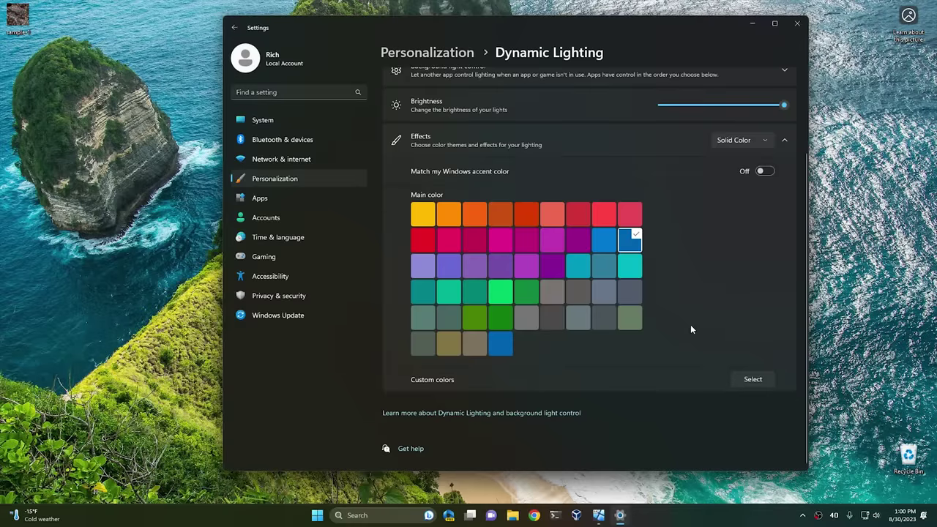
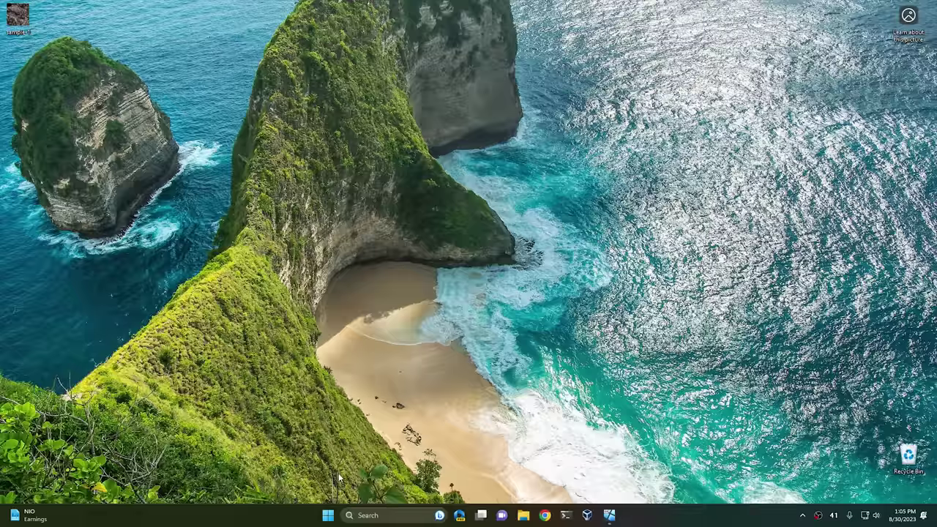
Open the Disks & volumes page from the advanced storage settings in the System section of Settings.
click(327, 515)
click(493, 266)
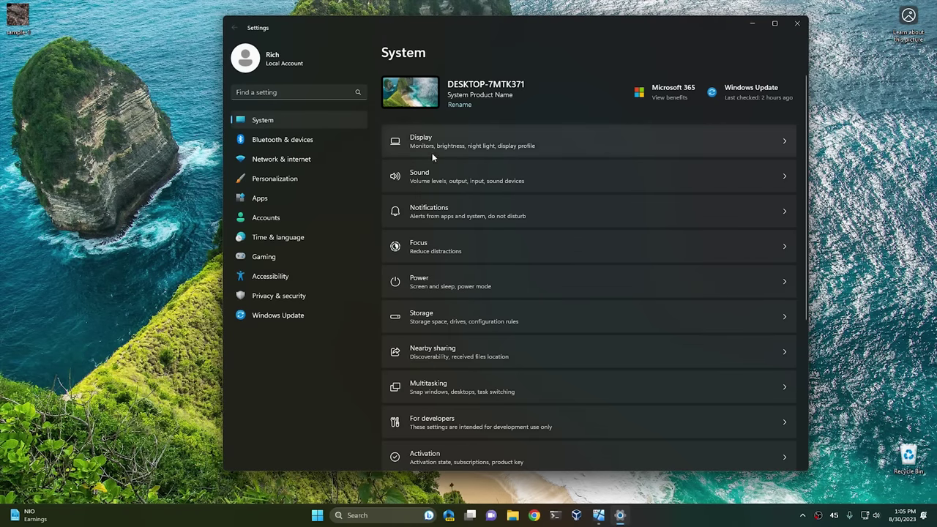
click(455, 313)
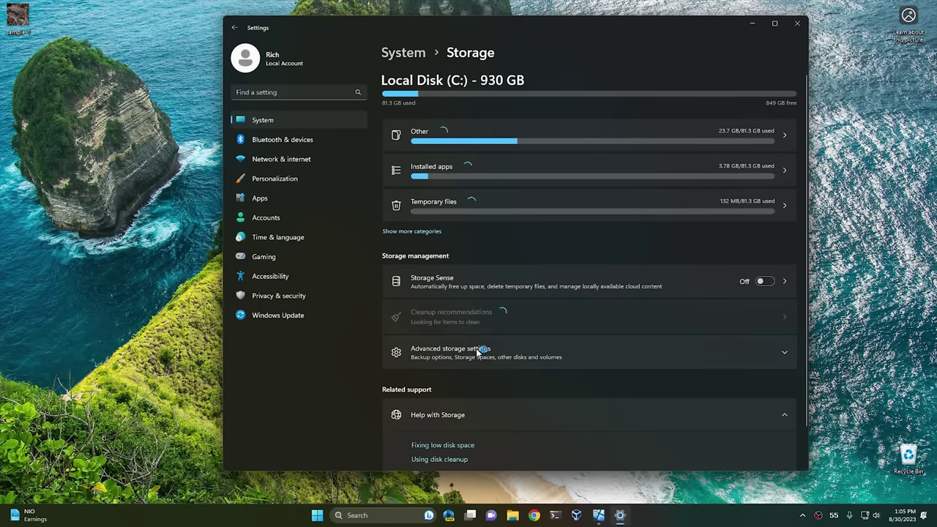
click(498, 394)
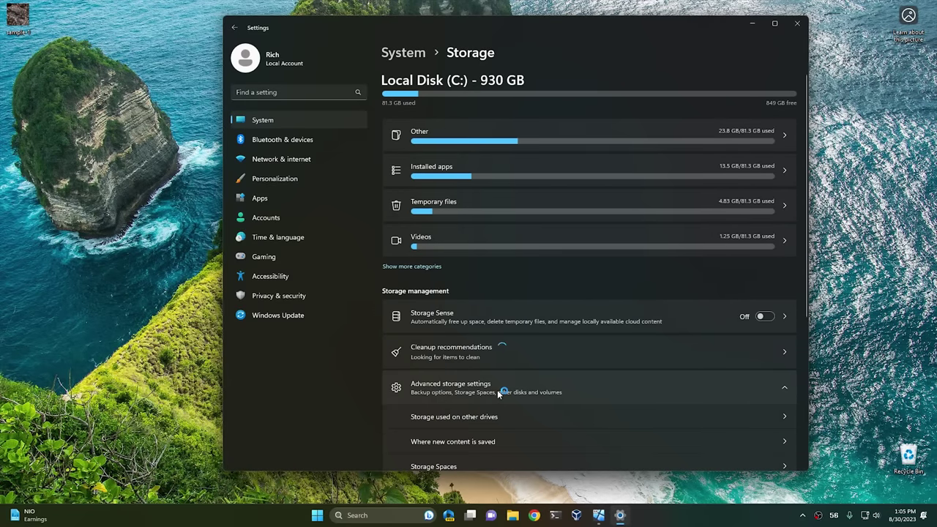
scroll(502, 391, down, 4)
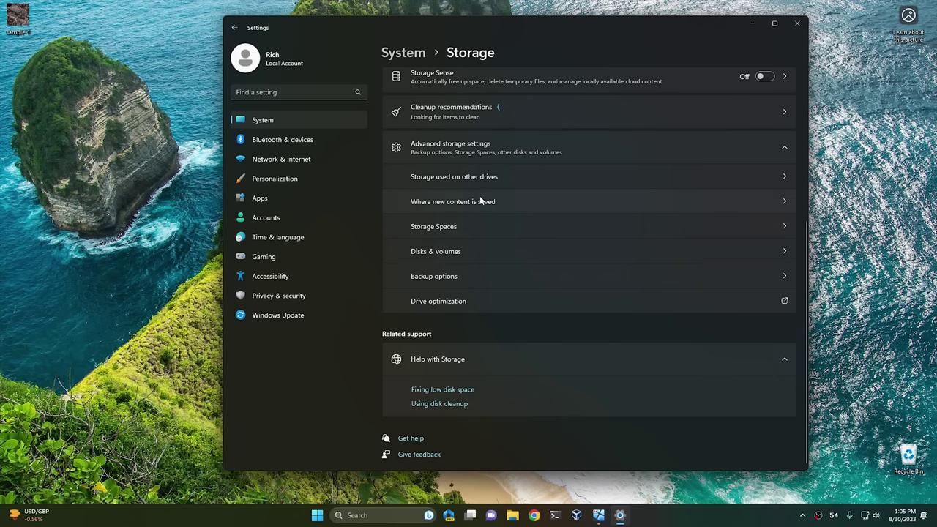
click(477, 253)
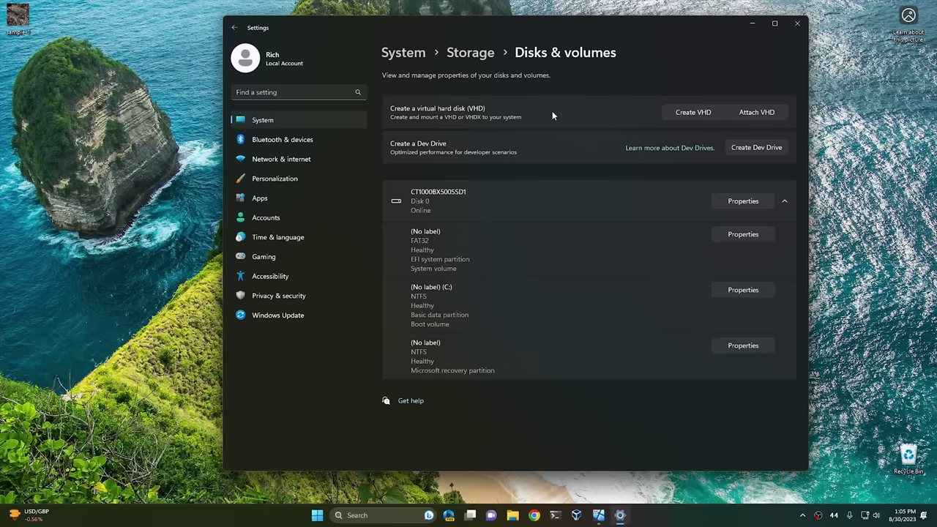
Start creating a virtual hard disk named "Data Drive" and set its location to the Documents folder.
click(688, 114)
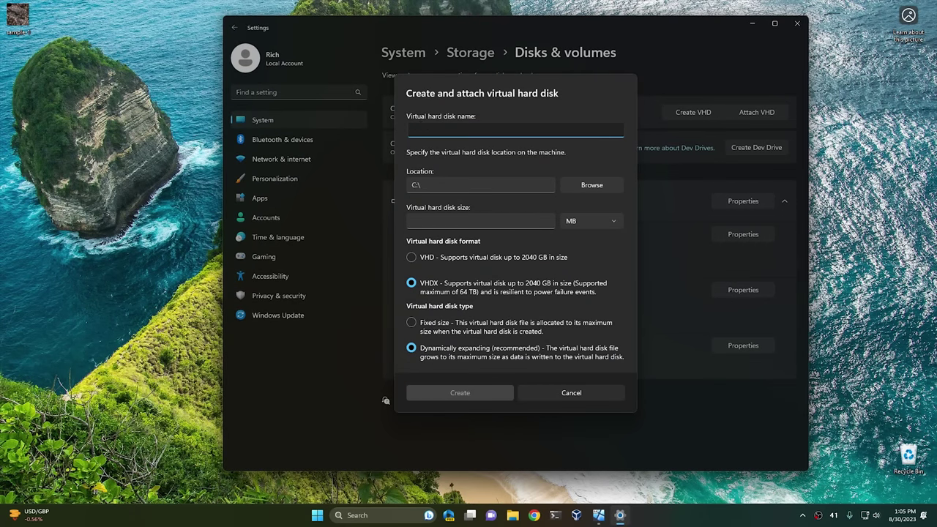
text(Data Drive)
click(578, 184)
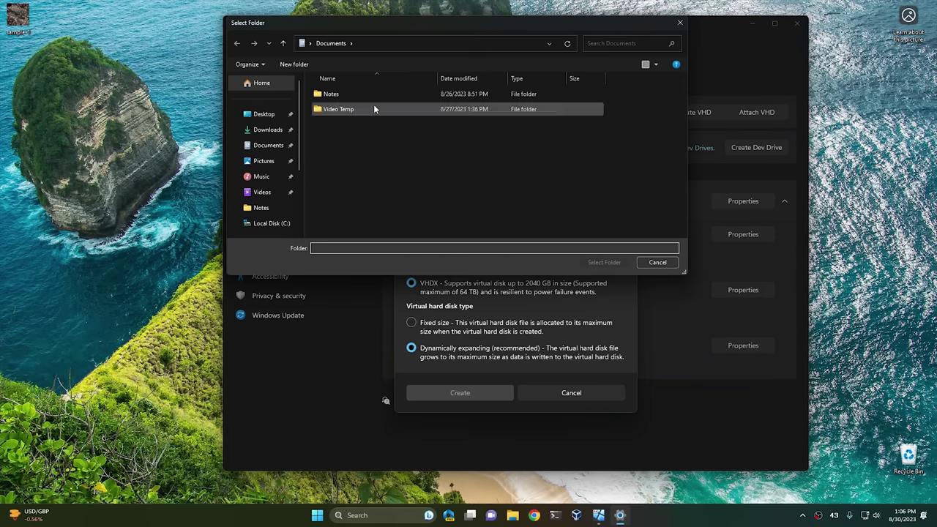
click(272, 146)
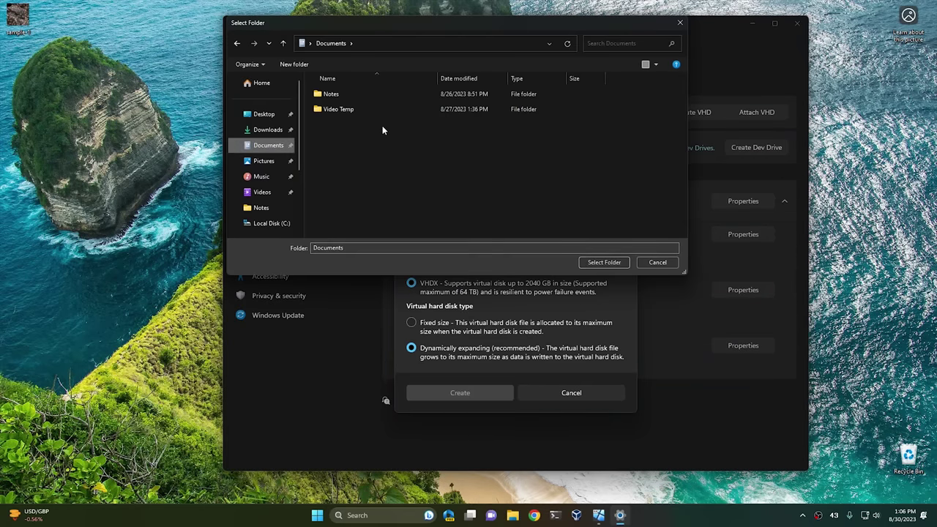
click(600, 262)
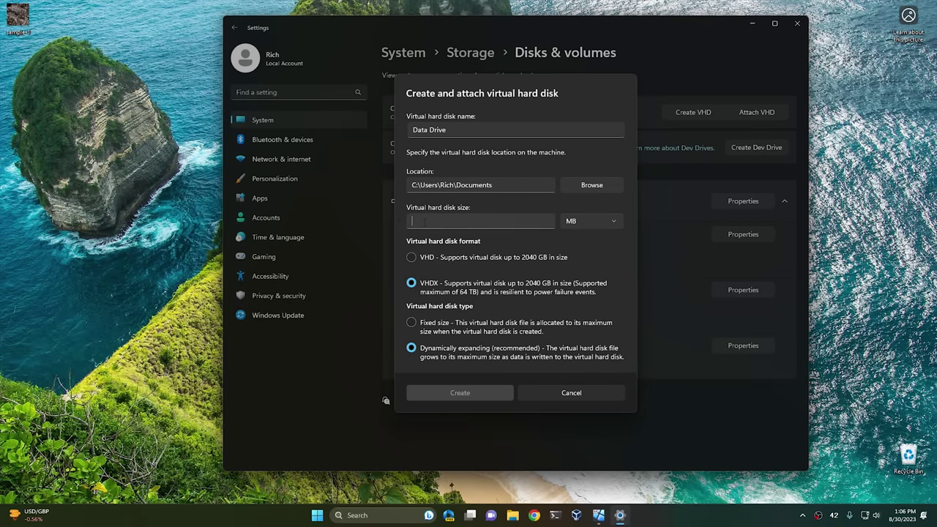
Set the virtual hard disk's size to 1 GB.
click(422, 221)
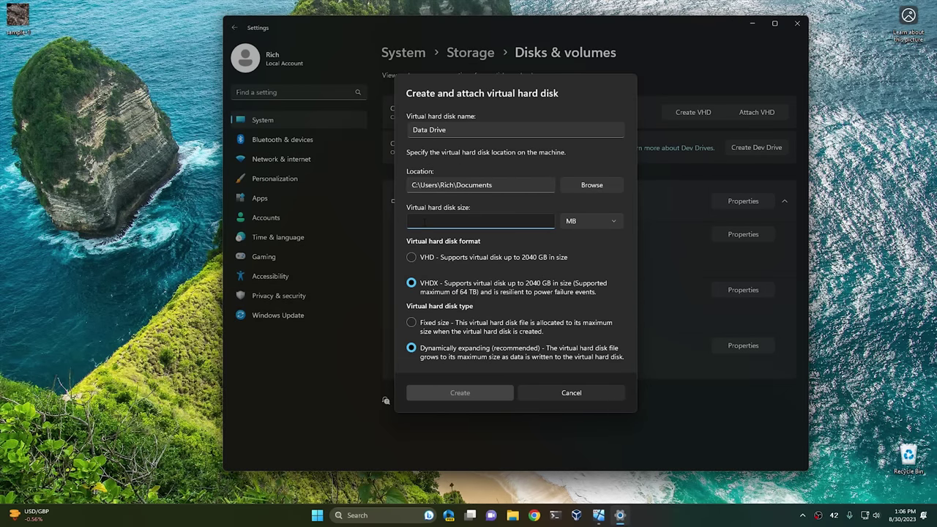
text(1)
click(608, 217)
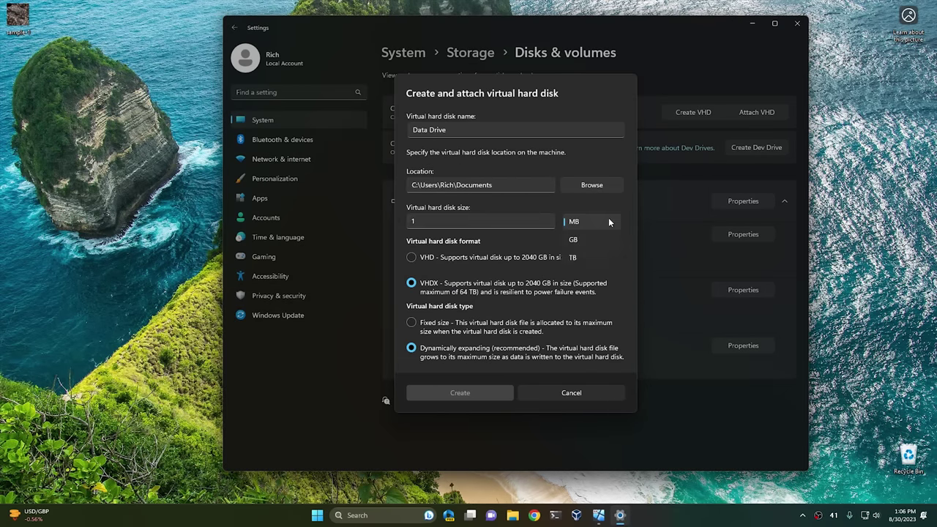
click(591, 242)
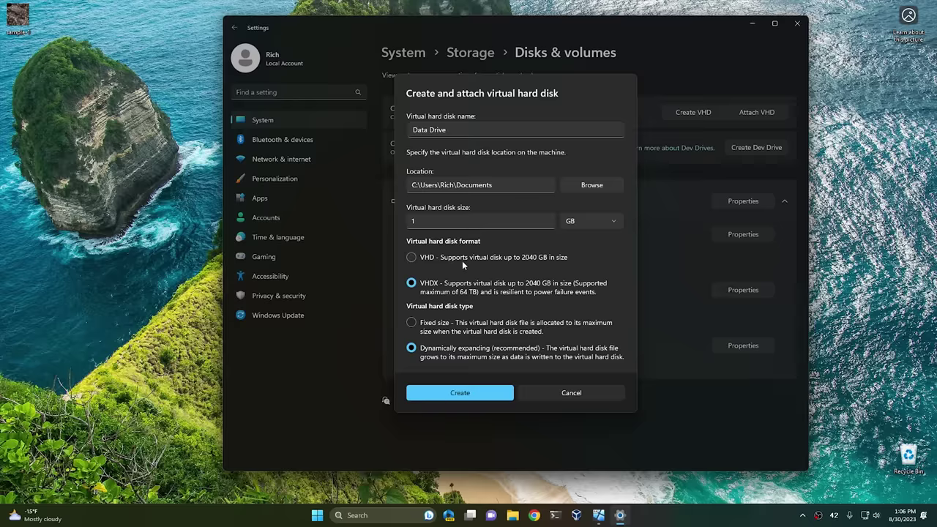
Choose the Dynamically expanding disk type over Fixed size and create the virtual hard disk in VHDX format.
click(423, 326)
click(428, 350)
click(422, 327)
click(428, 325)
click(437, 352)
click(454, 393)
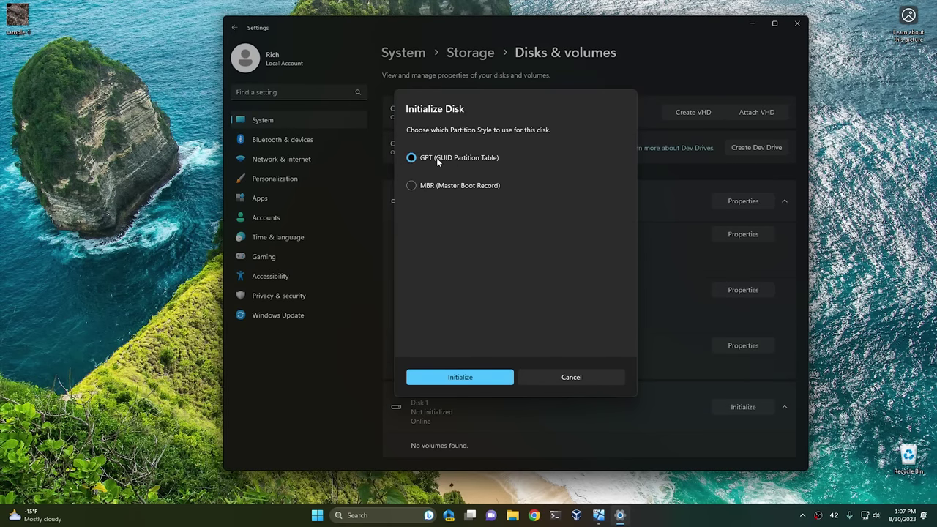
Initialize the virtual disk as GPT and format its new volume with the label "Data", drive letter D and NTFS.
click(463, 379)
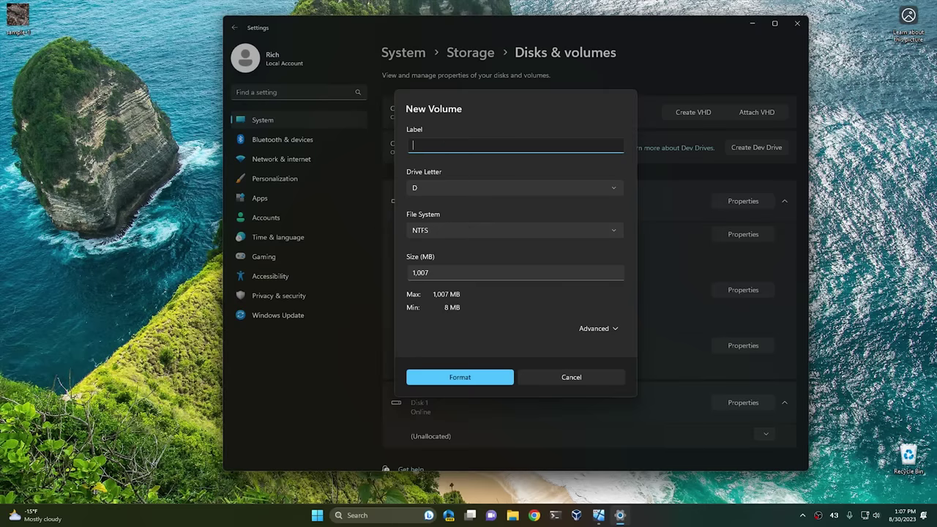
text(B)
key(BackSpace)
text(Data)
click(458, 380)
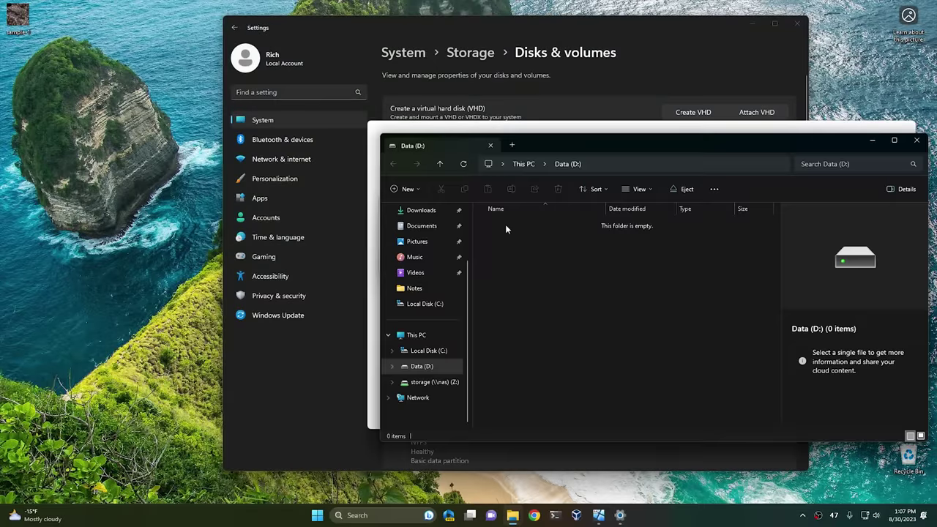
Close the File Explorer window of the new Data (D:) drive and review the virtual disk's entry in Disks & volumes.
drag(549, 142, 514, 51)
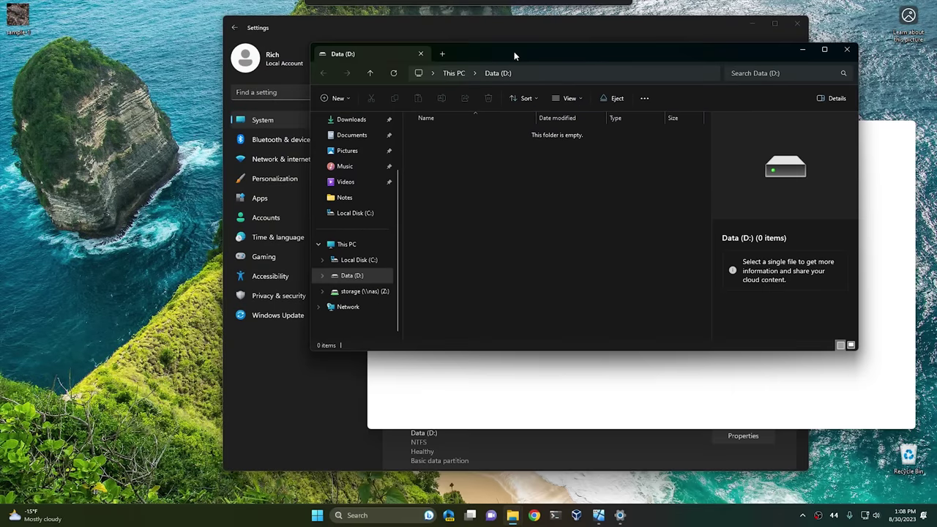
click(846, 50)
click(526, 263)
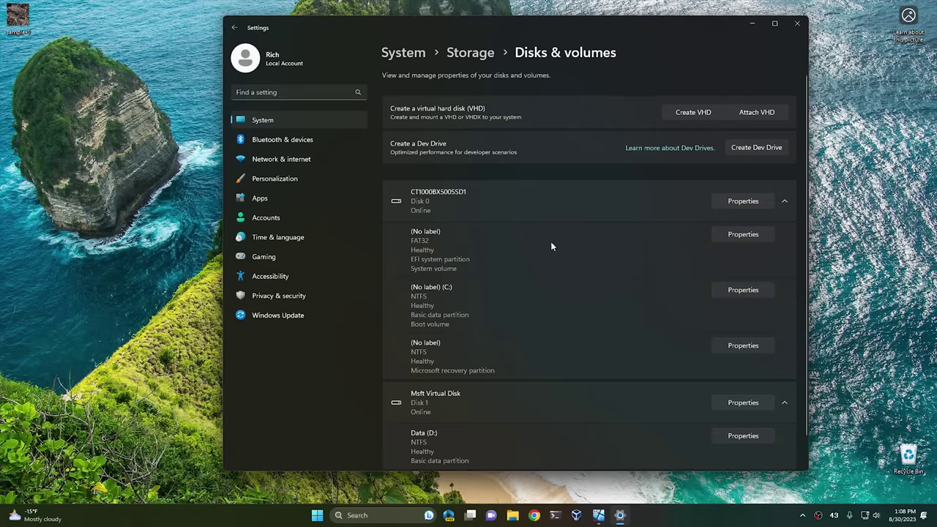
scroll(518, 281, down, 1)
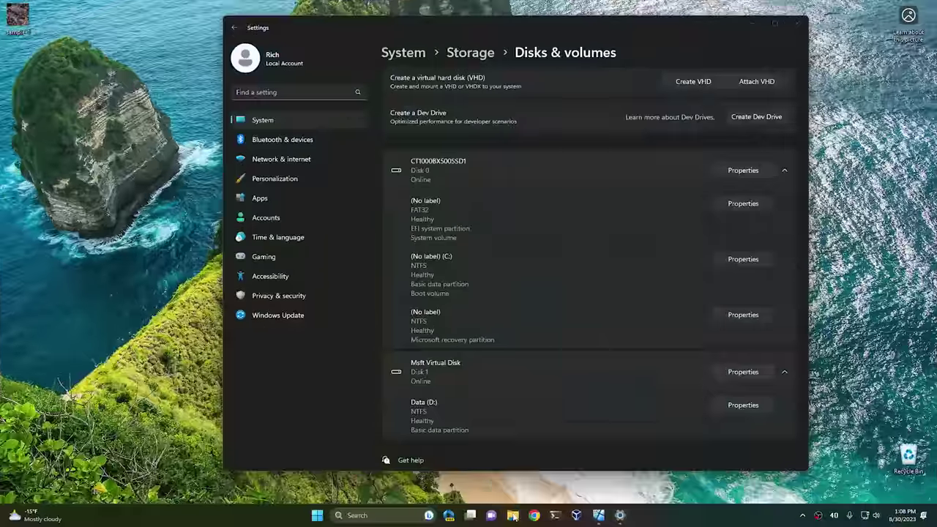
Open the Data (D:) drive from This PC in File Explorer and reposition its window.
click(512, 515)
click(351, 310)
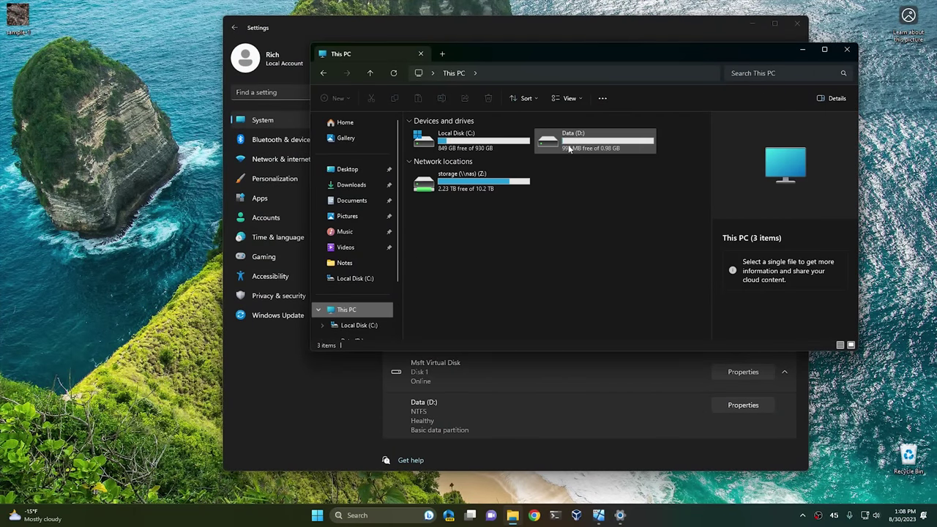
mouse_move(579, 148)
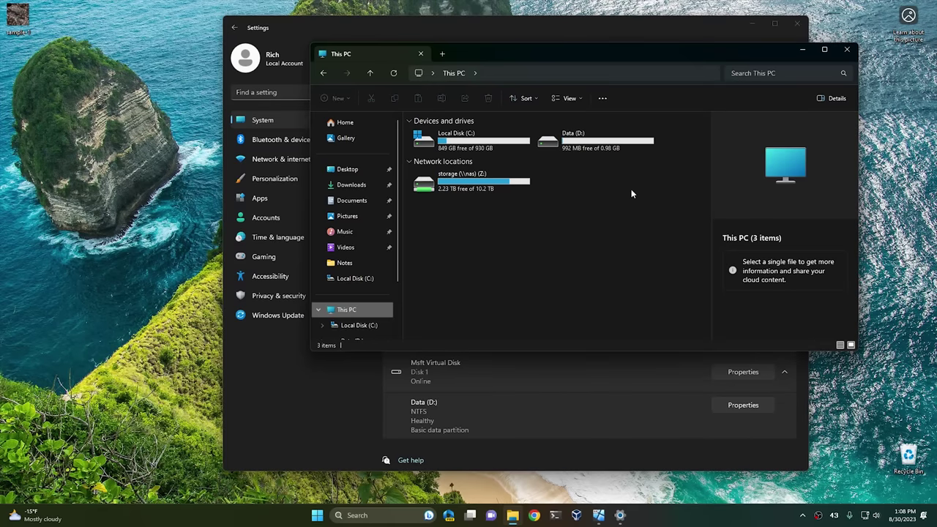
double_click(577, 141)
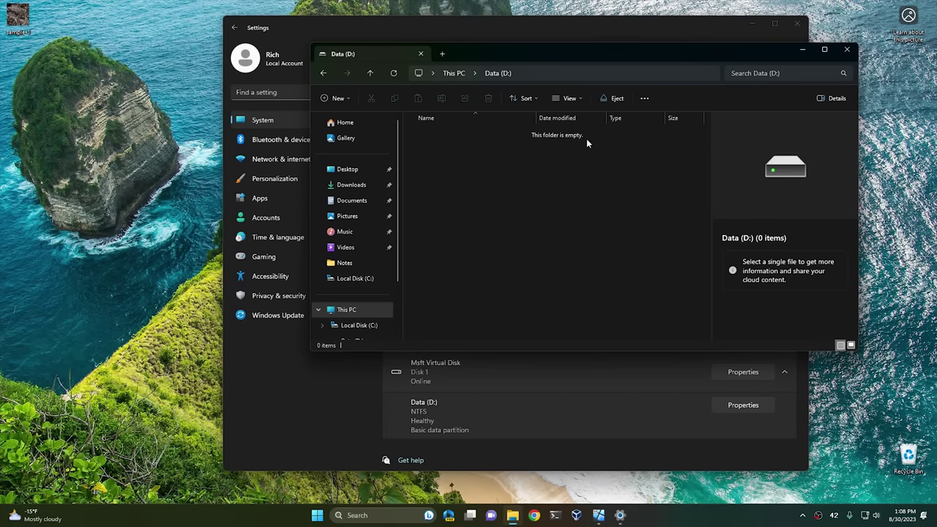
drag(580, 63, 587, 38)
Copy the Video Temp folder from Documents in a second File Explorer window to the Data (D:) drive and close the Documents window.
middle_click(512, 515)
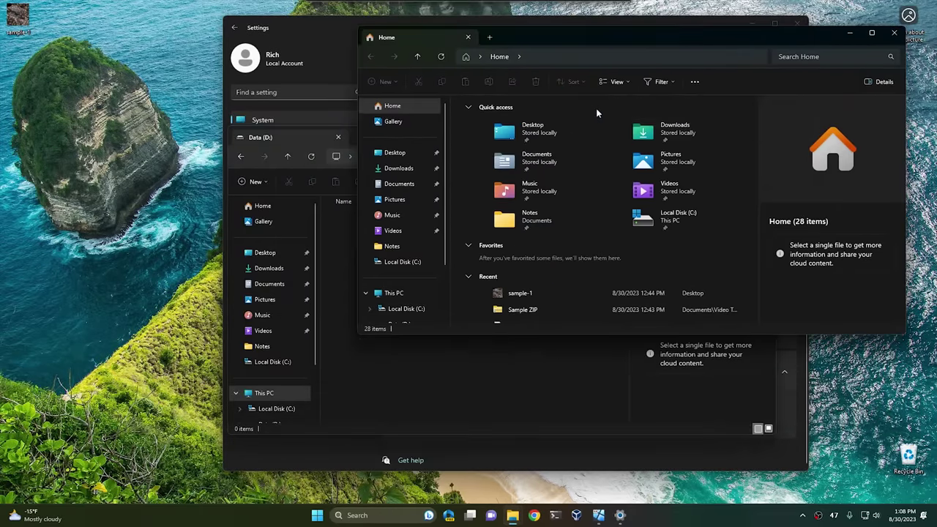
double_click(554, 166)
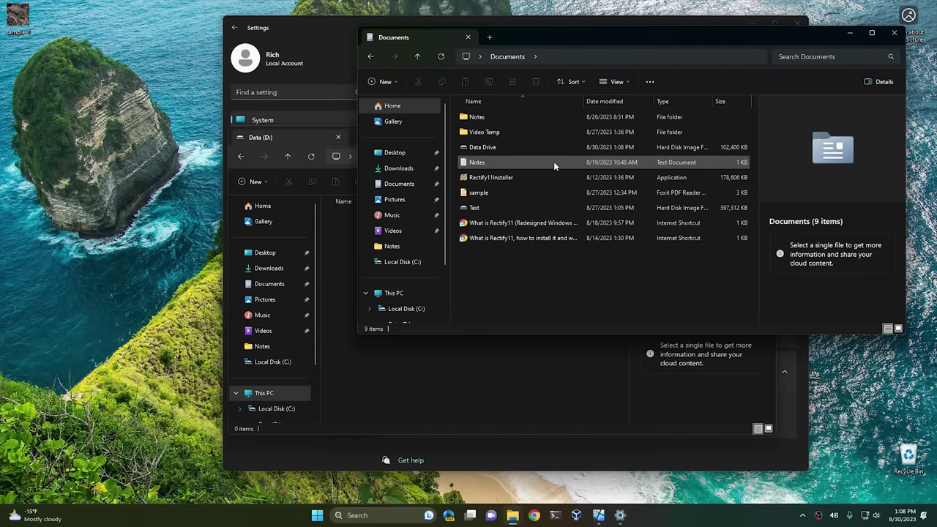
click(492, 132)
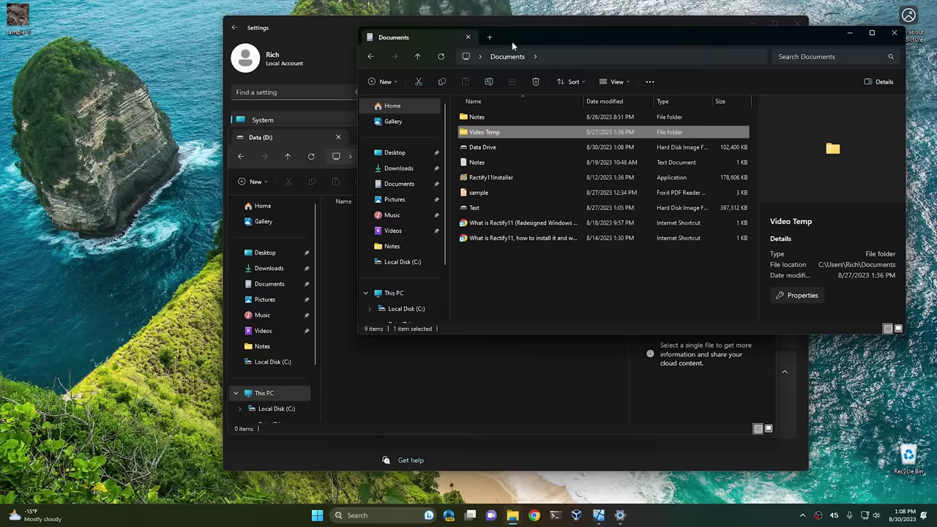
drag(512, 41, 612, 40)
drag(599, 130, 385, 332)
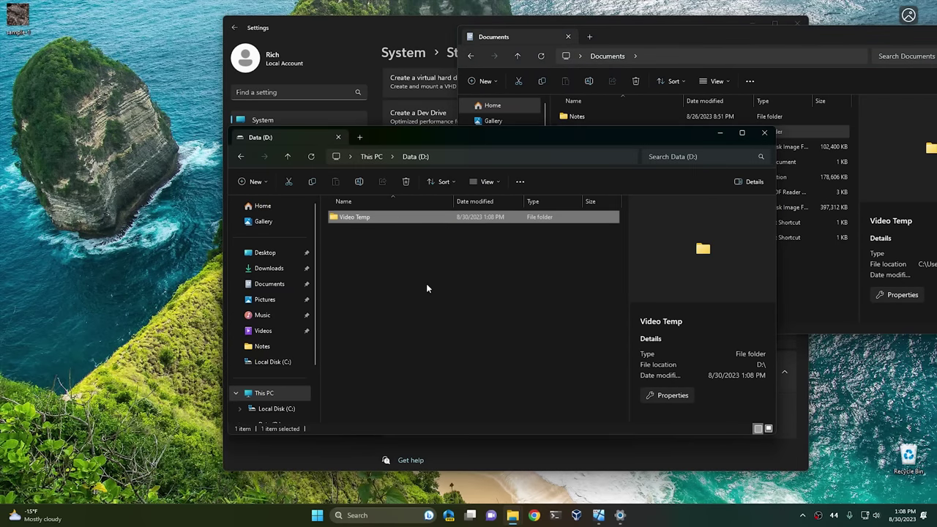
drag(751, 36, 625, 36)
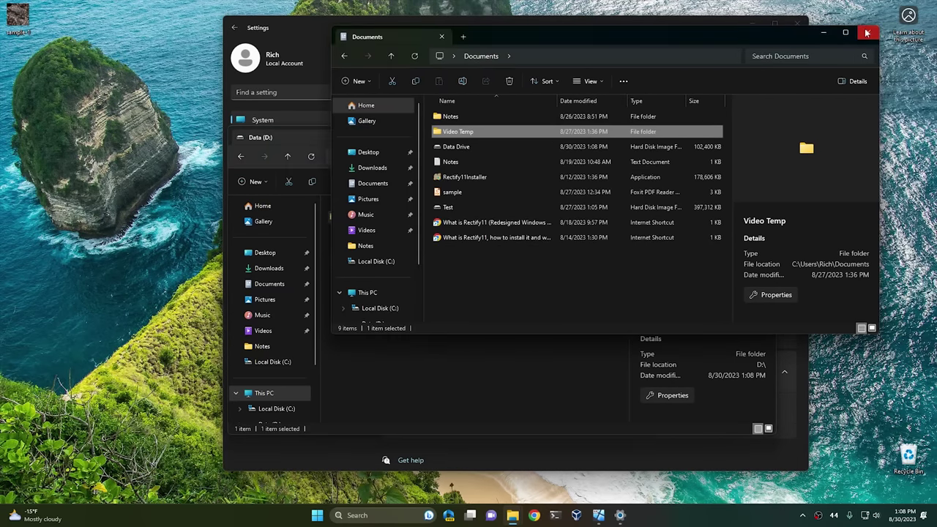
click(804, 37)
Look inside the copied Video Temp folder and compare the details of Data (D:) and Local Disk (C:) in This PC.
double_click(360, 218)
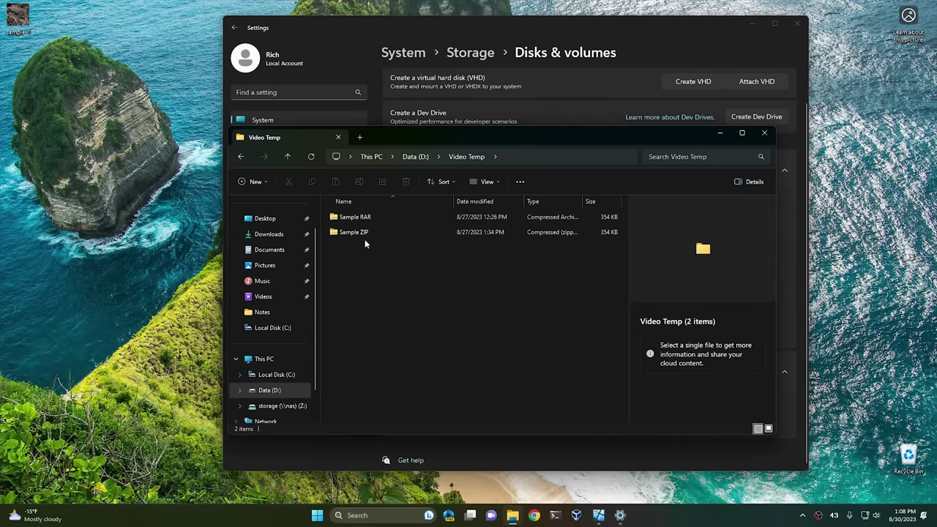
click(371, 156)
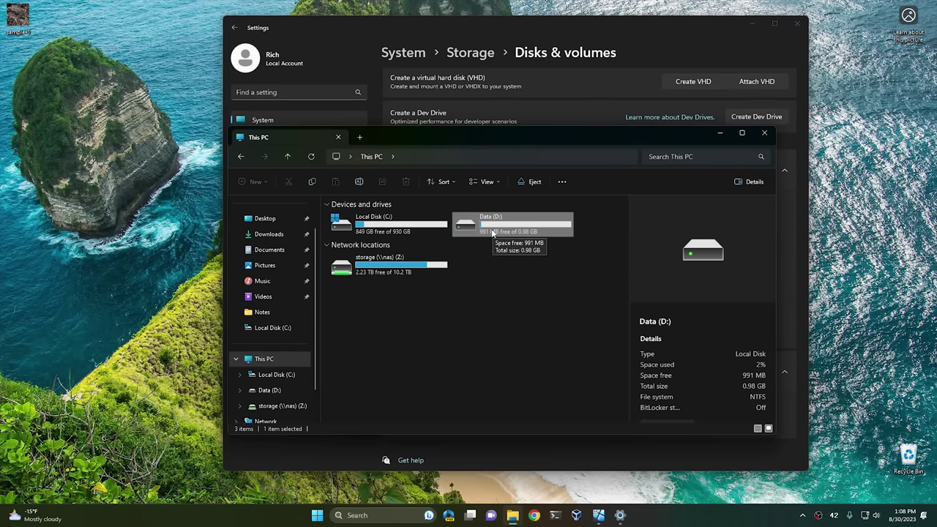
drag(559, 138, 435, 151)
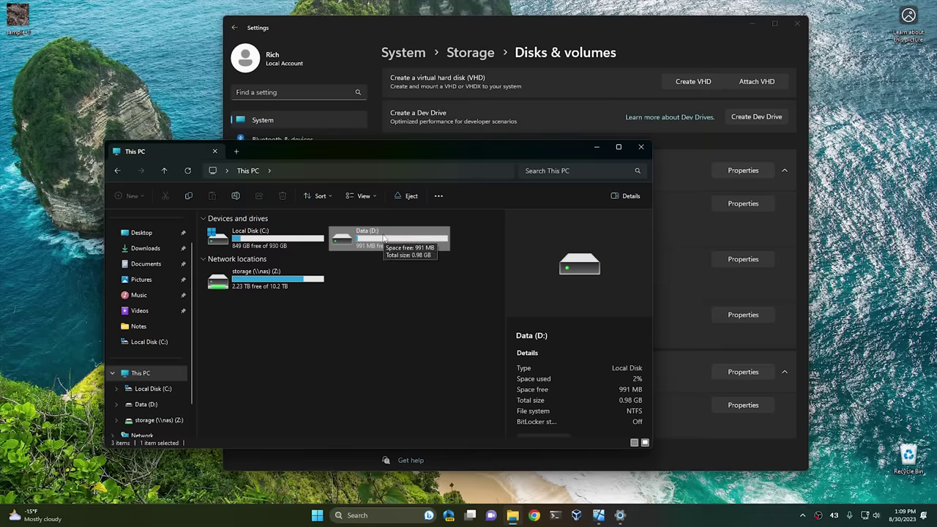
click(256, 238)
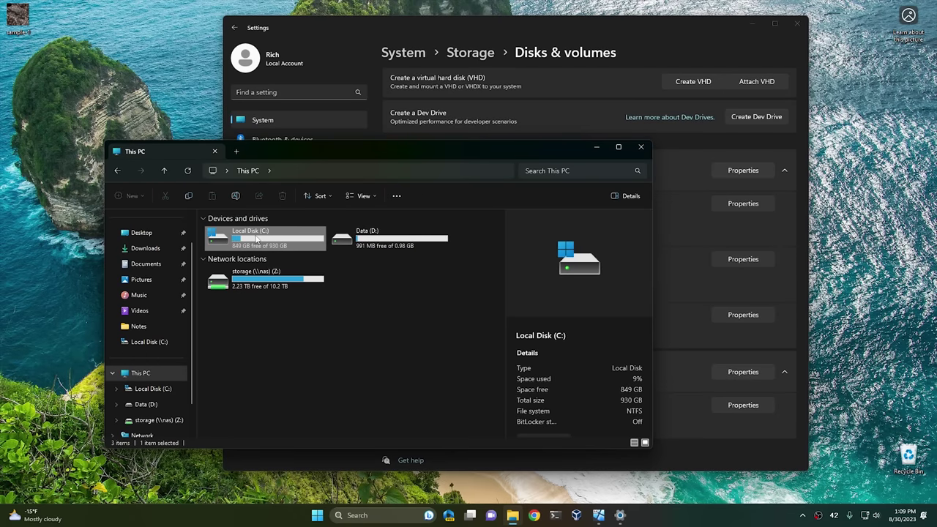
Open the Data (D:) drive from This PC and look inside its Video Temp folder.
click(399, 245)
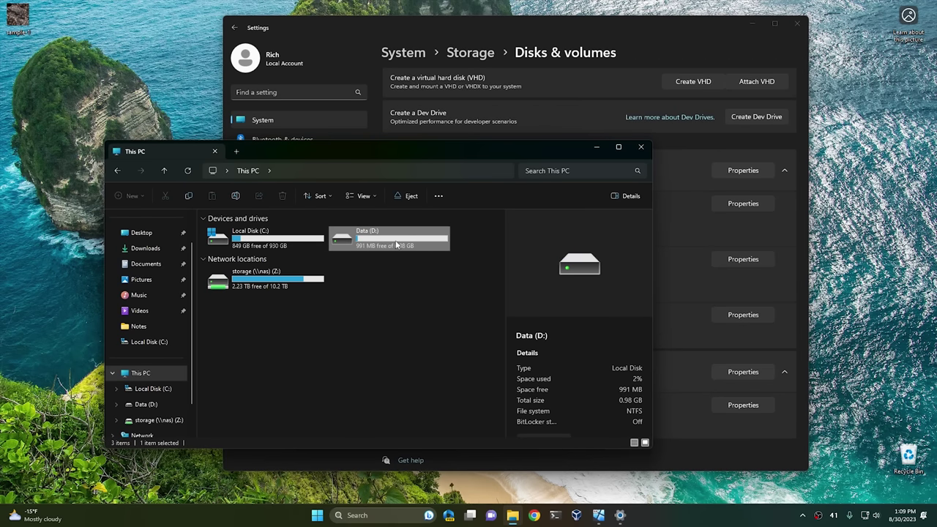
double_click(395, 245)
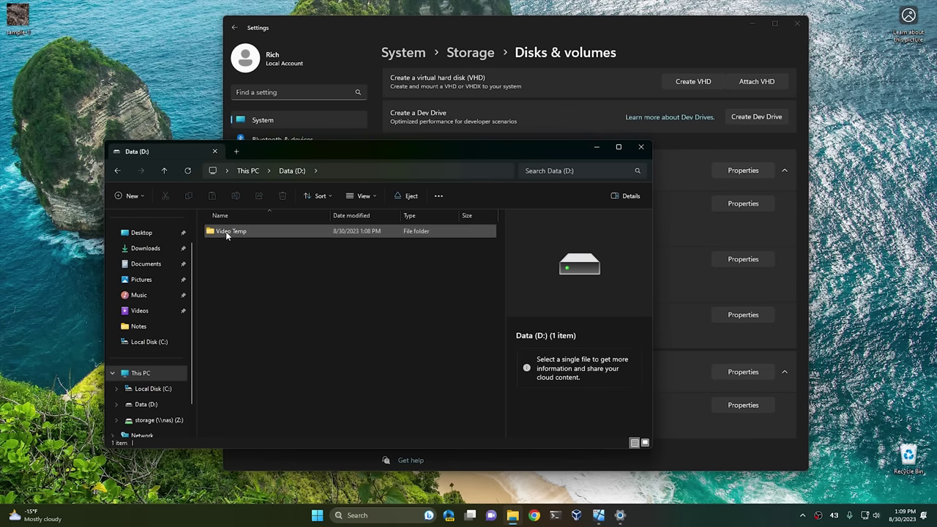
double_click(226, 231)
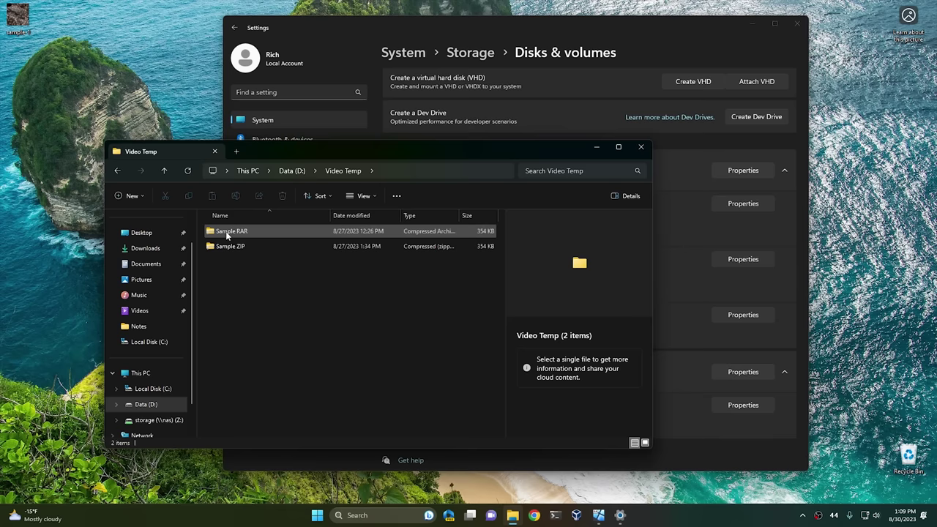
Return to This PC, eject the Data (D:) drive and close the Settings window.
click(255, 172)
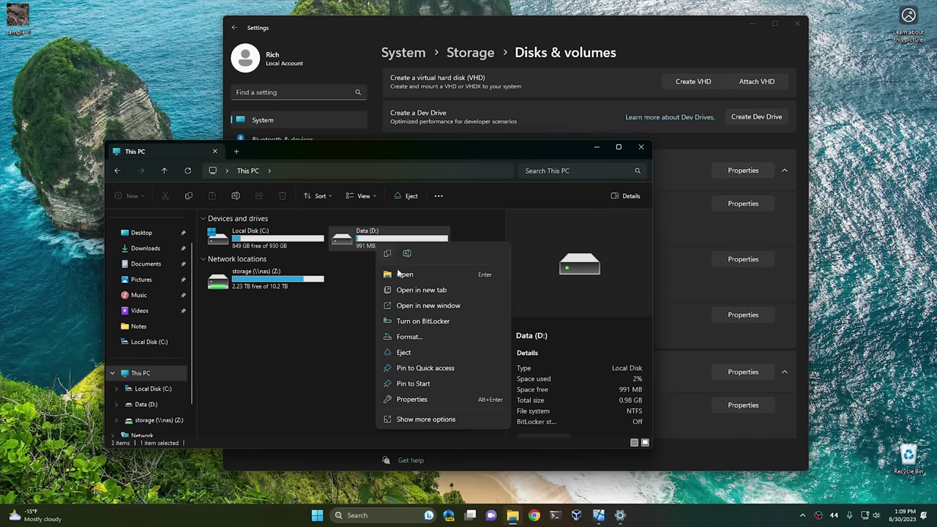
click(415, 353)
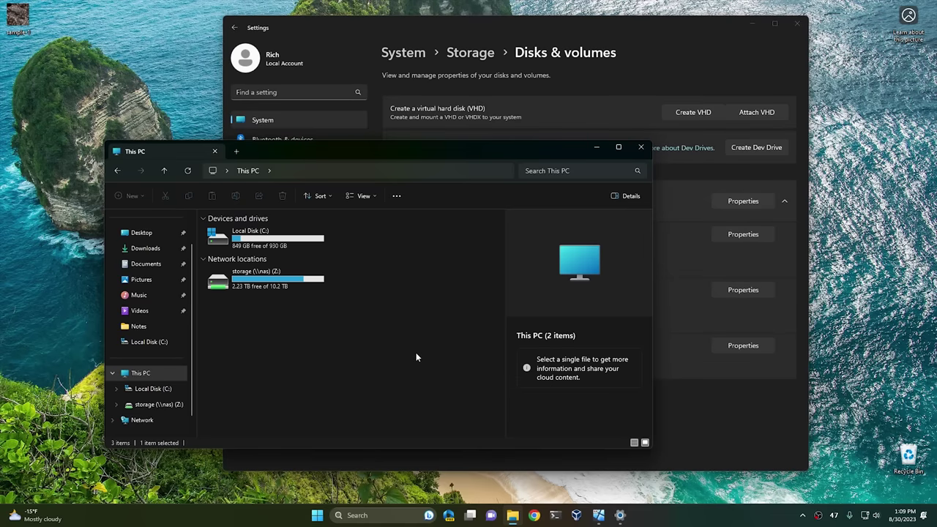
click(796, 24)
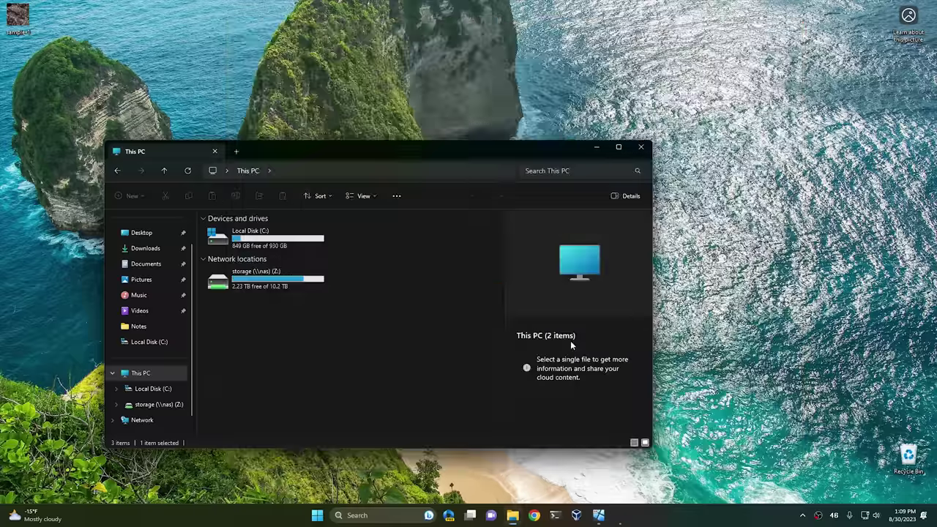
Mount the Data Drive hard disk image from Documents in a second File Explorer window set apart from the first.
middle_click(522, 517)
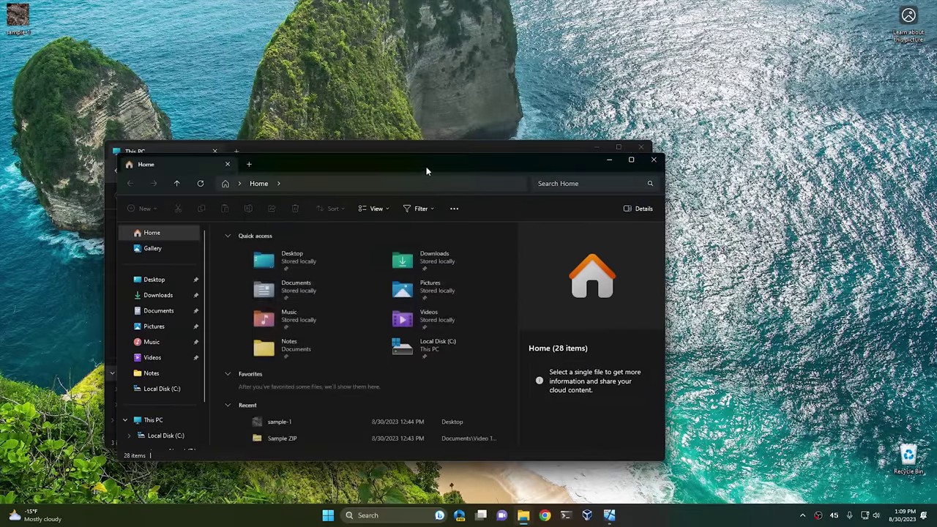
drag(426, 166, 661, 26)
double_click(528, 147)
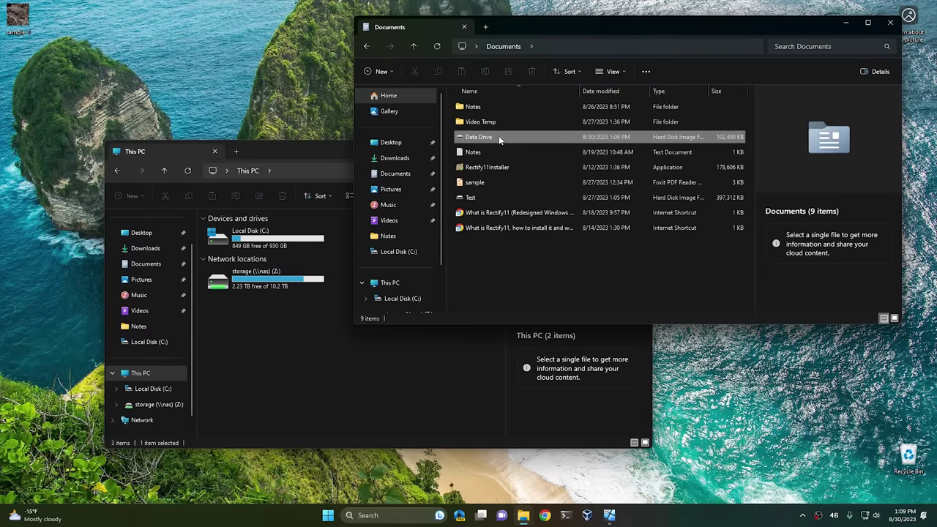
click(498, 136)
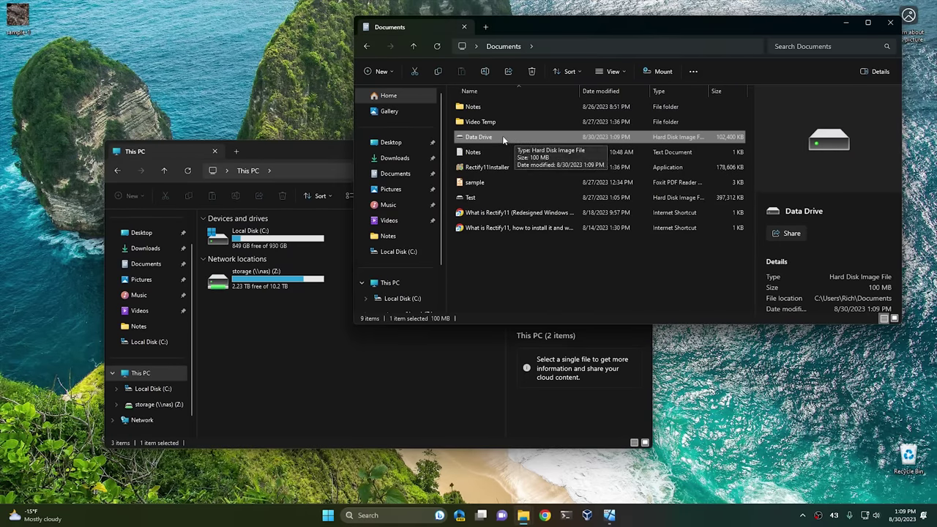
double_click(501, 136)
Bring the This PC window forward and eject the mounted Data (D:) drive again.
click(332, 365)
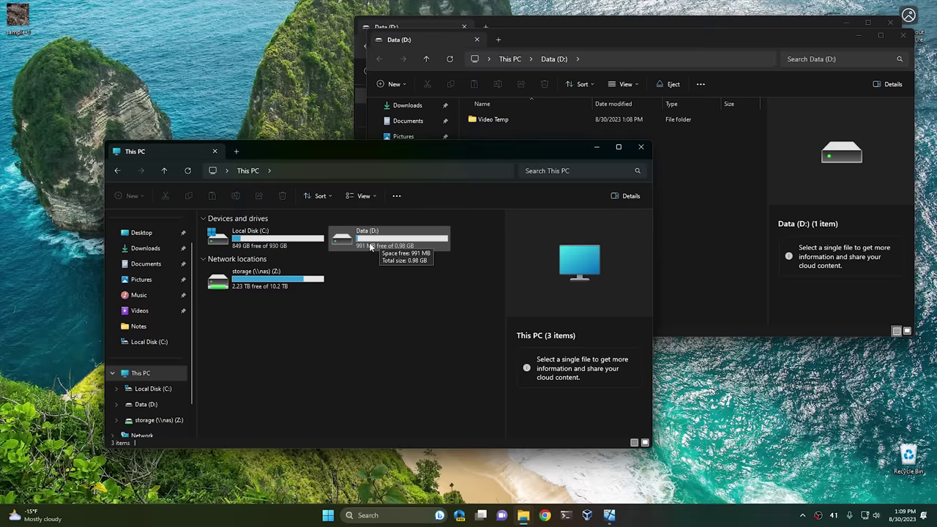
right_click(372, 246)
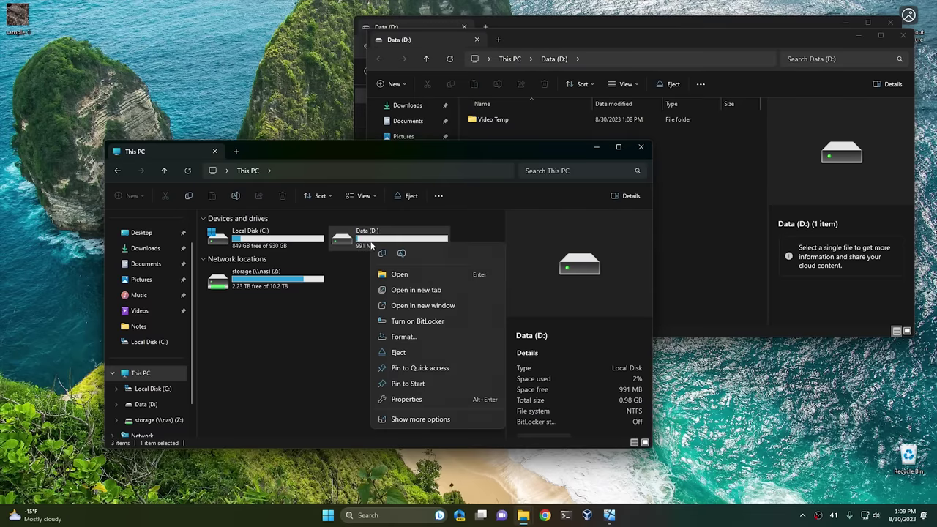
click(404, 349)
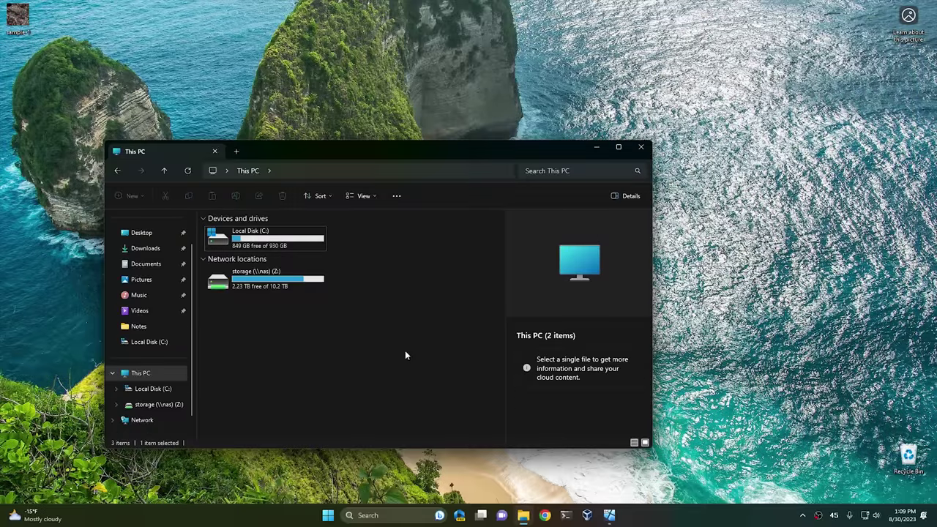
Go to Documents in the remaining File Explorer window and remount the Data Drive hard disk image.
click(147, 268)
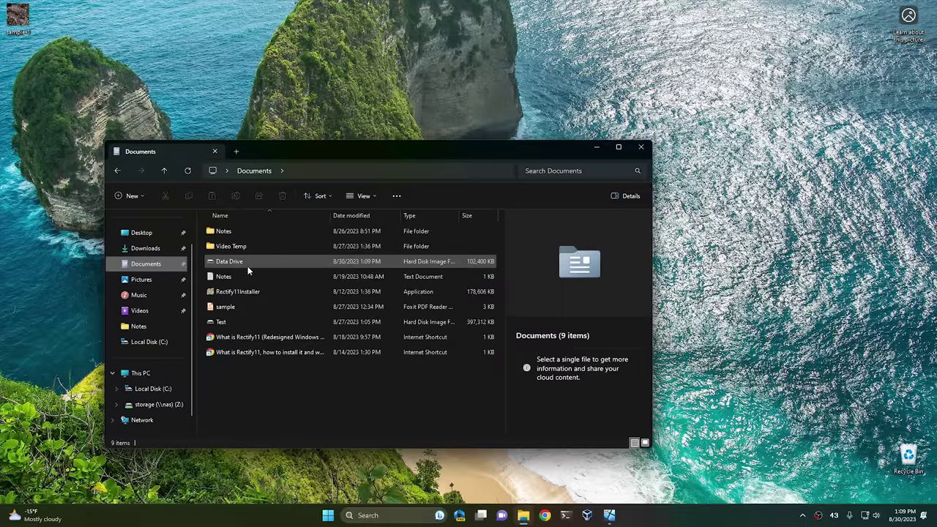
click(242, 267)
double_click(242, 267)
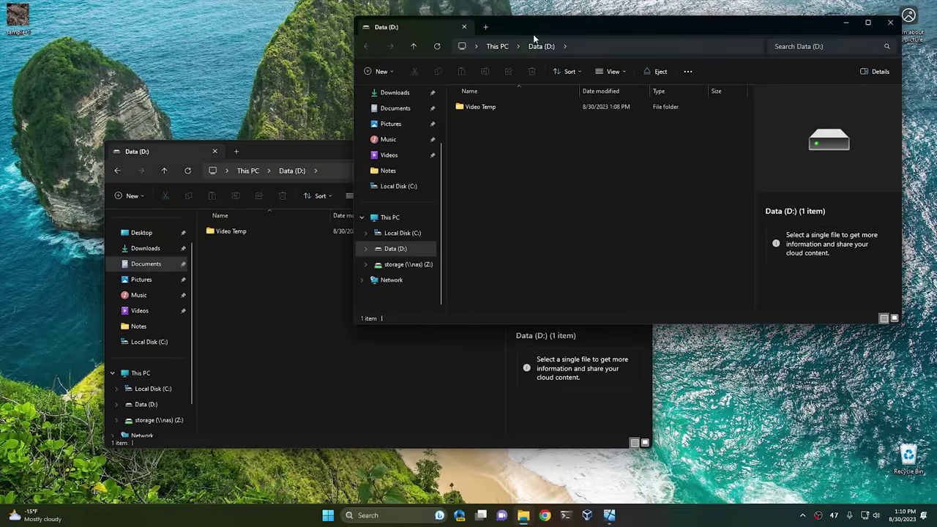
Reposition the newly opened Data (D:) window, go up to This PC and turn on BitLocker for the drive.
drag(532, 34, 510, 109)
click(475, 117)
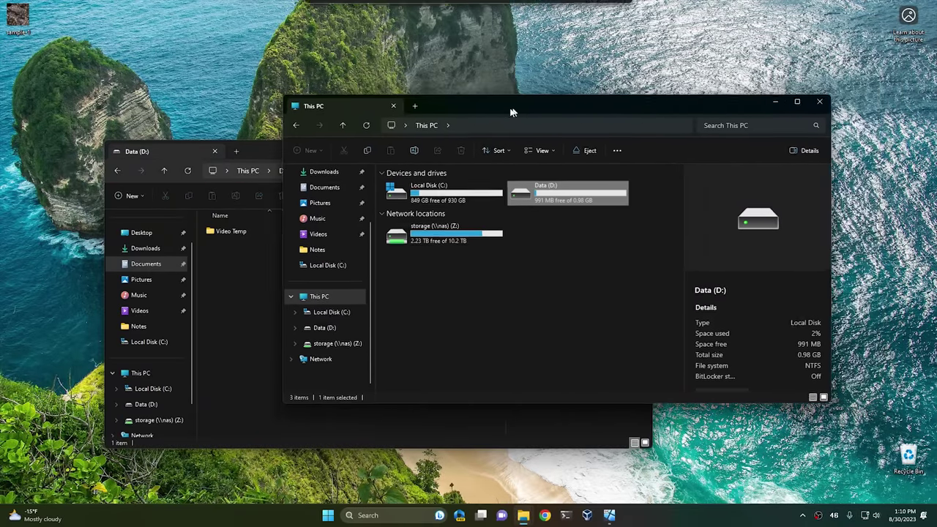
right_click(518, 195)
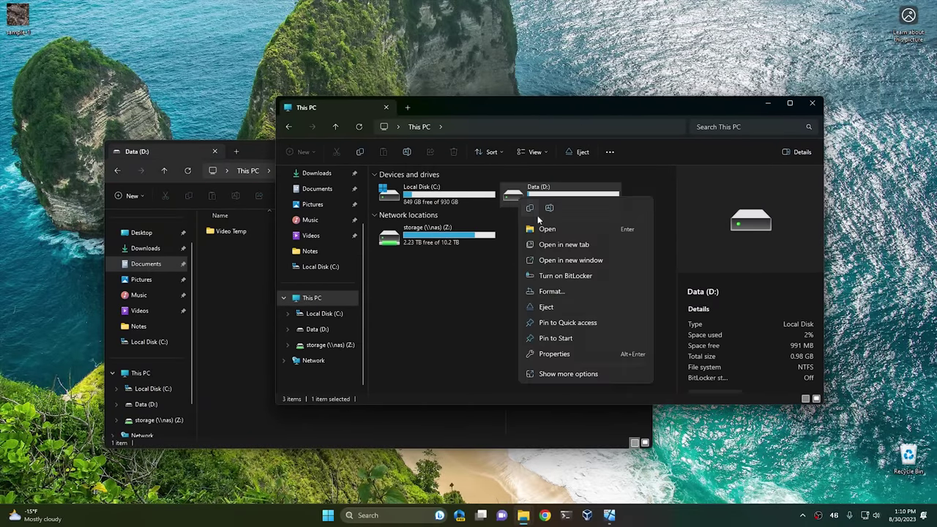
click(562, 281)
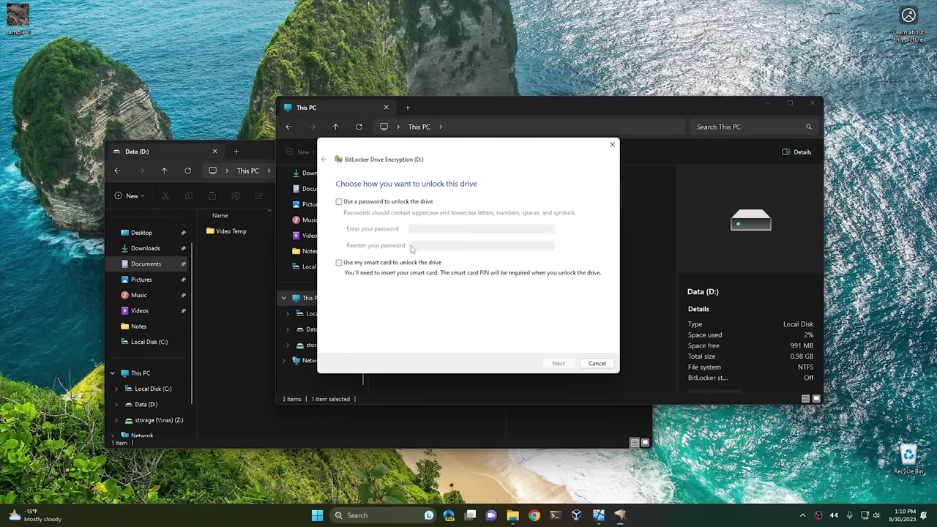
Choose a password as the unlock method for the drive, enter and re-enter the BitLocker password, and continue.
click(354, 204)
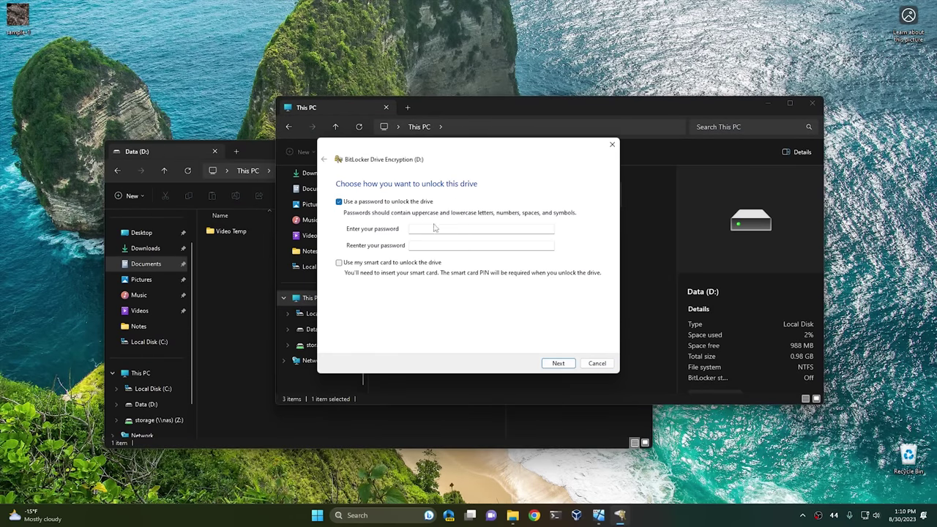
click(428, 227)
click(426, 244)
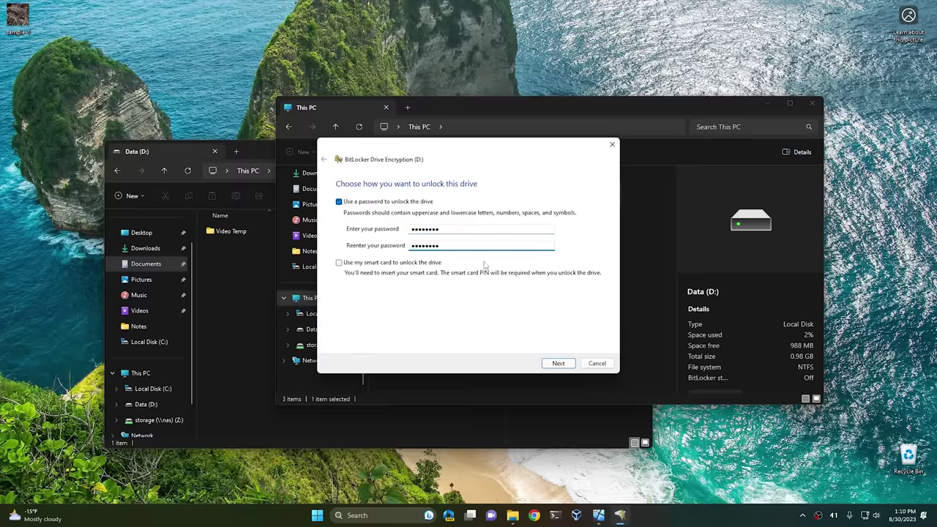
click(557, 363)
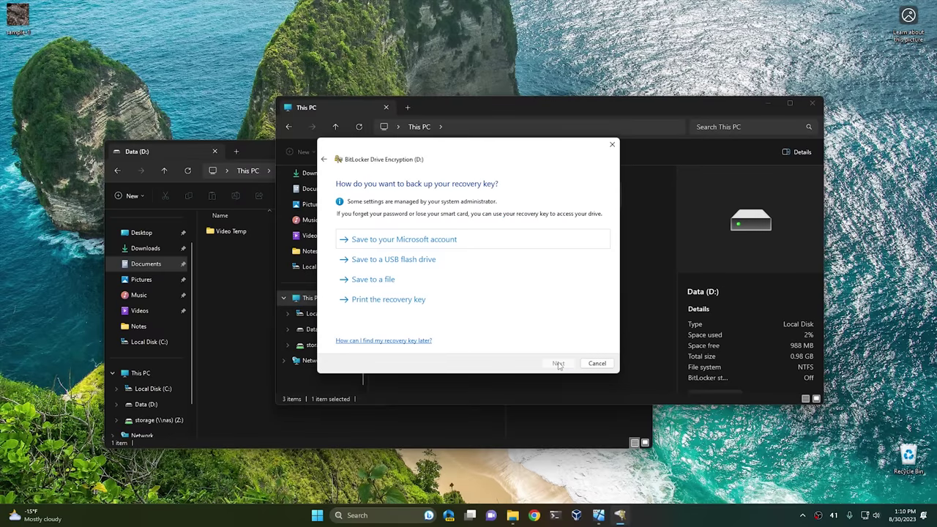
Back up the BitLocker recovery key to a text file in Documents under the suggested name and continue.
click(389, 286)
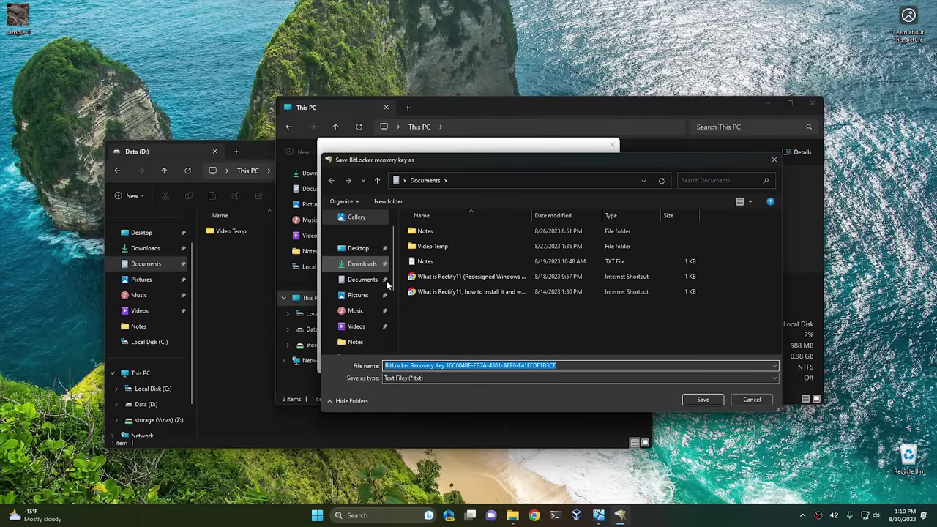
click(700, 399)
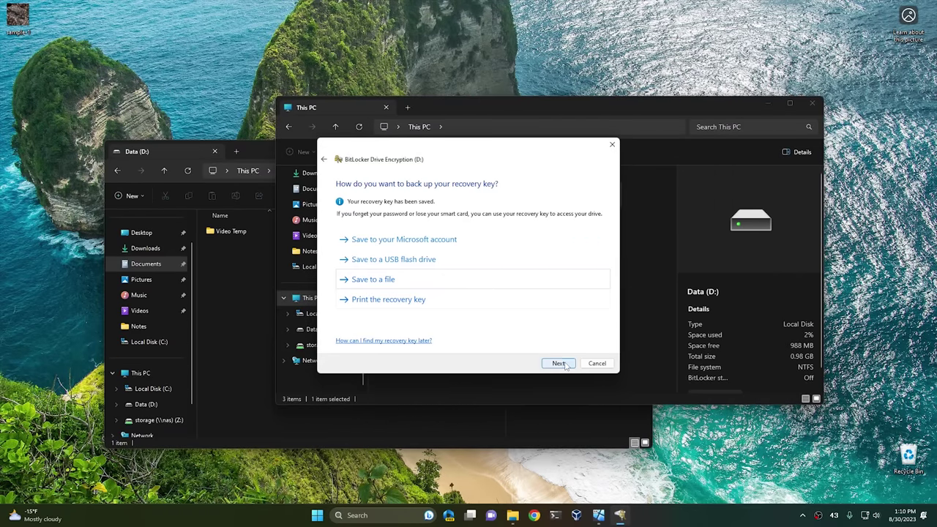
click(564, 365)
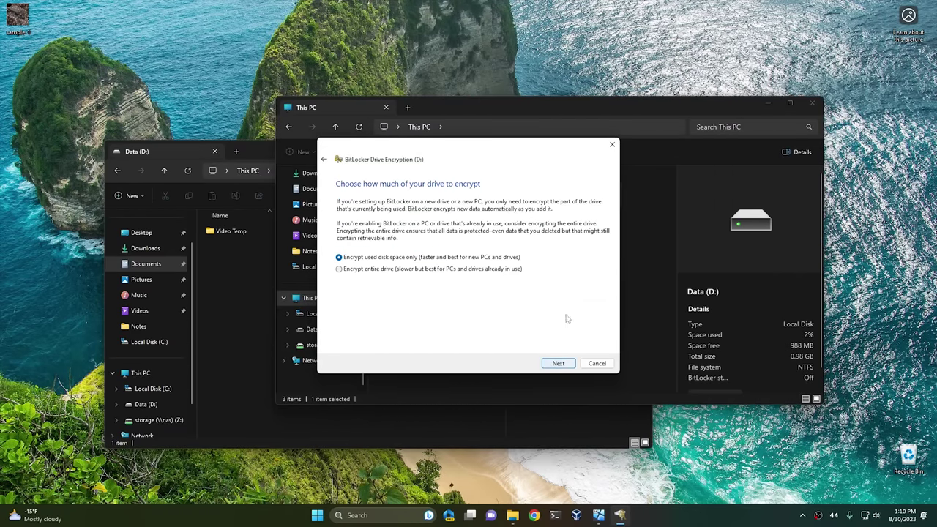
Encrypt the entire Data (D:) drive with the new encryption mode and close the completion message.
click(359, 273)
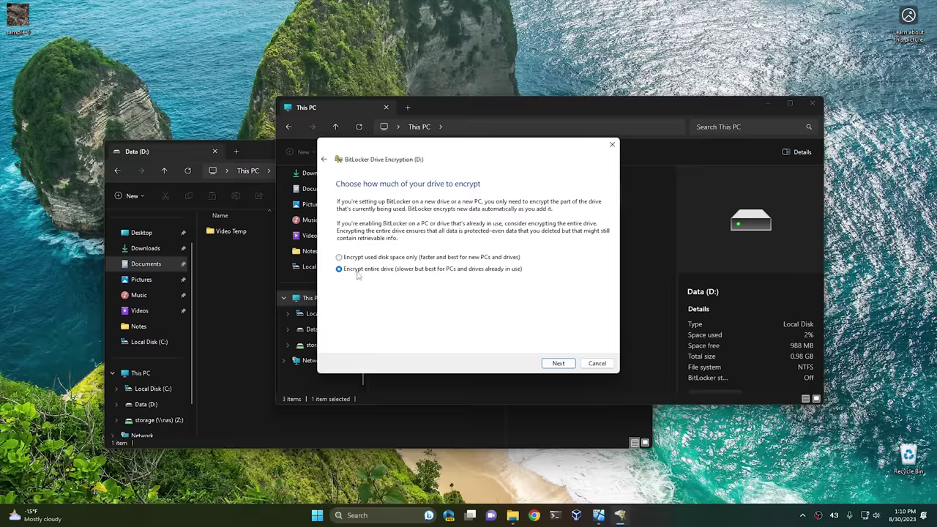
click(558, 363)
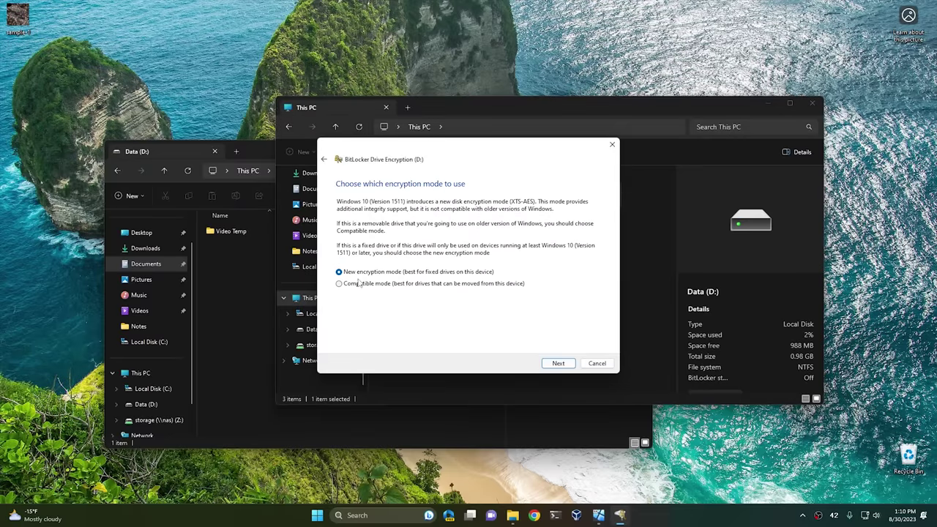
click(562, 364)
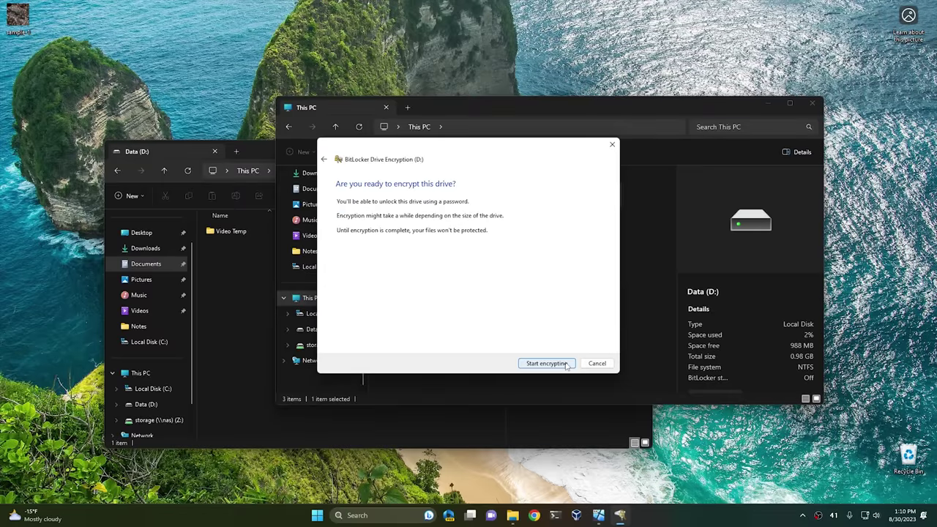
click(553, 364)
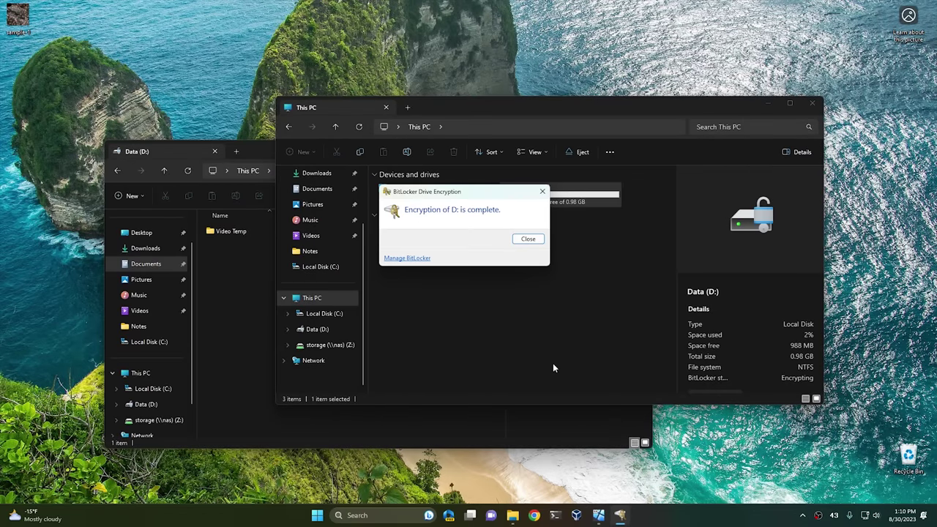
click(527, 240)
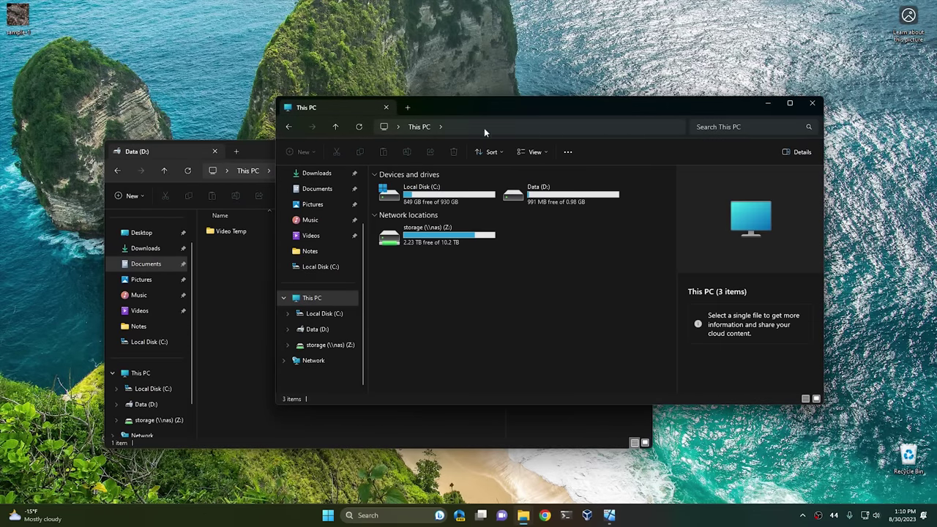
Close the extra File Explorer window, check the encrypted Data (D:) drive's details in This PC, reposition the window and open the drive.
click(812, 103)
click(140, 373)
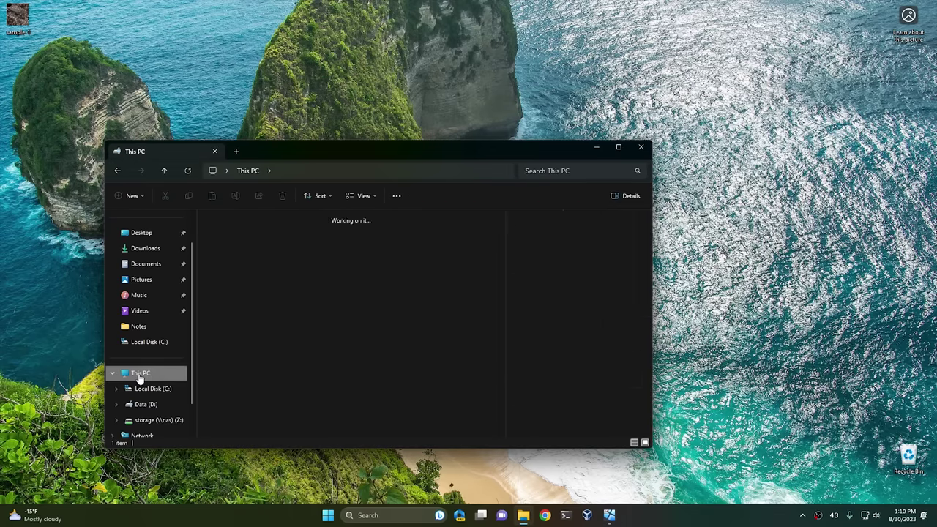
click(347, 236)
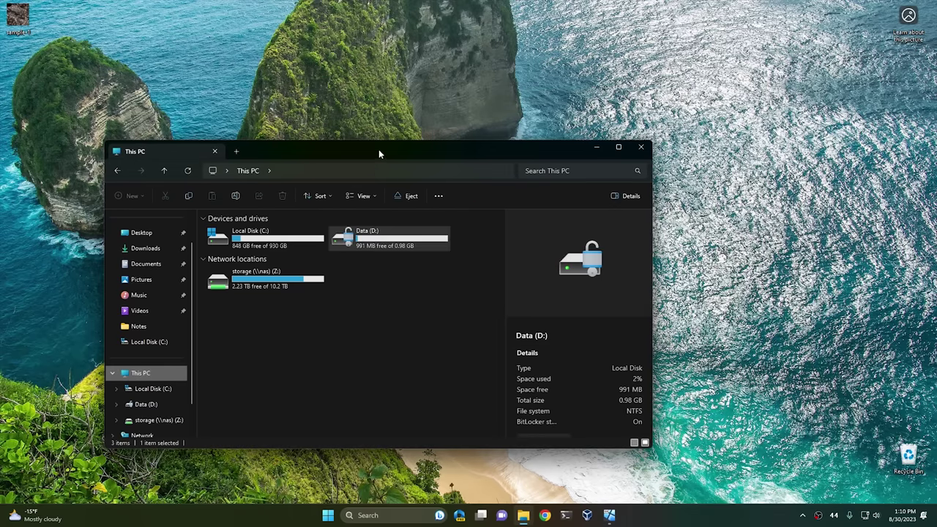
drag(378, 151, 463, 88)
double_click(439, 185)
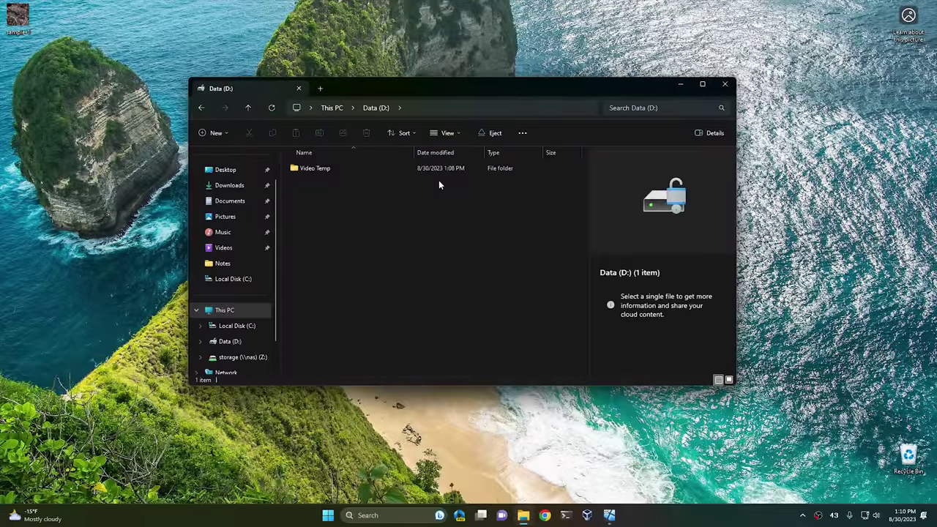
Go back to This PC and eject the BitLocker-encrypted Data (D:) drive.
click(329, 110)
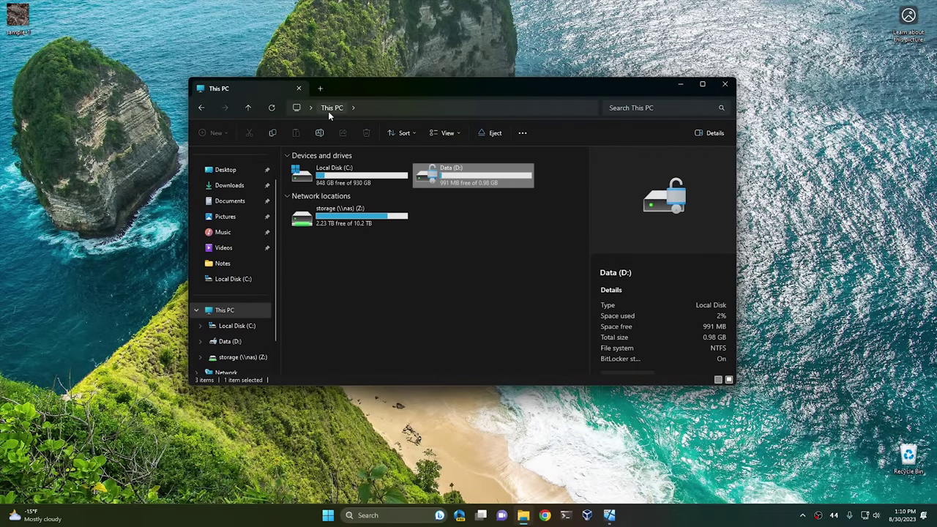
right_click(471, 177)
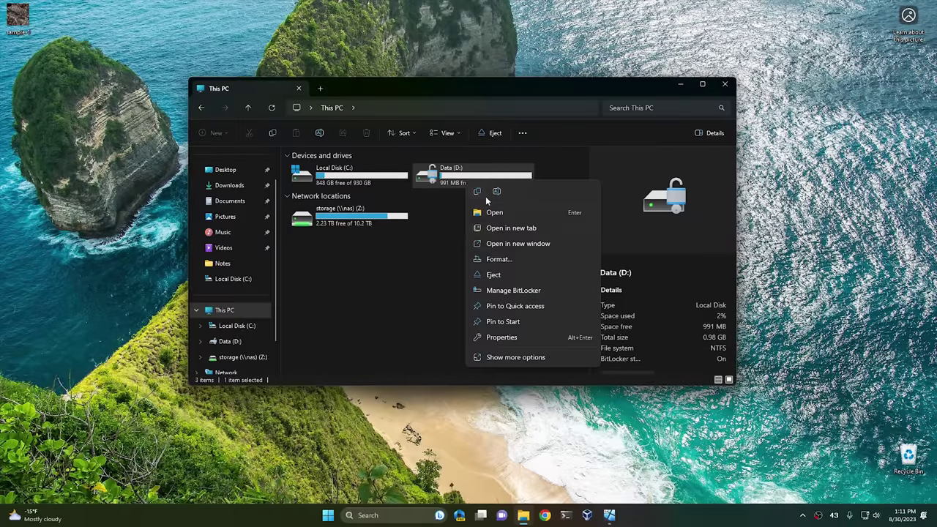
click(504, 276)
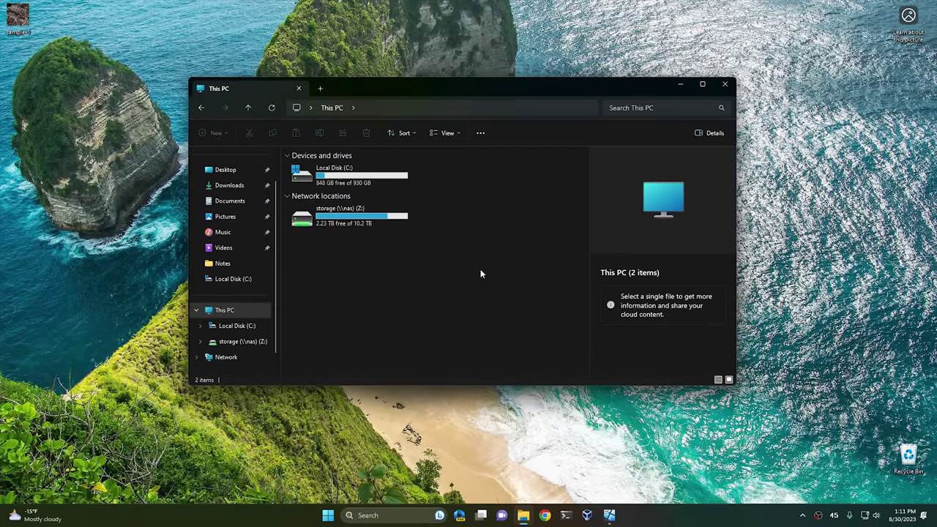
Mount the Data Drive virtual disk from Documents in a new File Explorer window and dismiss the message.
middle_click(522, 514)
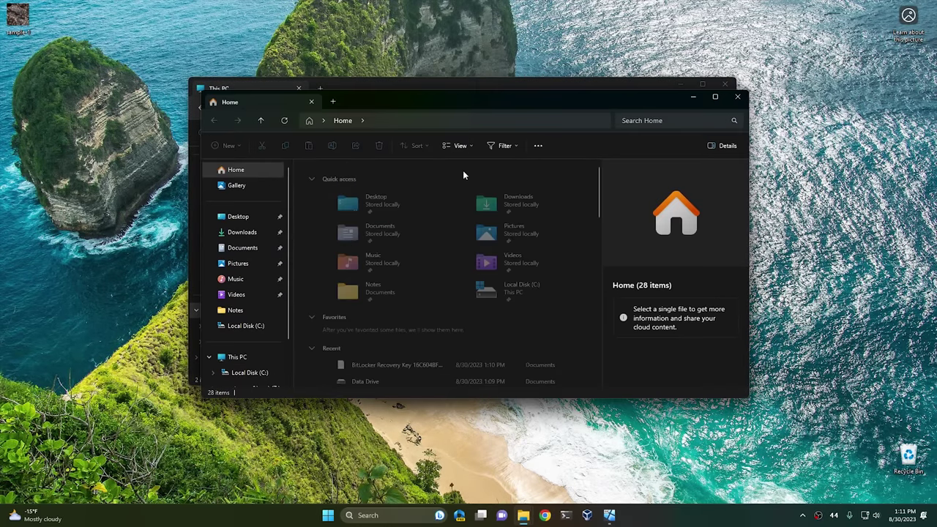
double_click(414, 218)
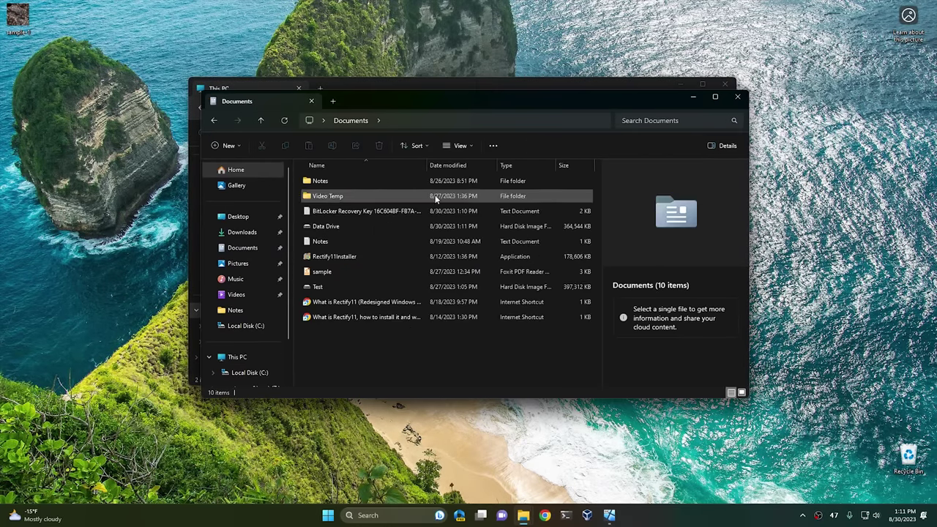
double_click(351, 227)
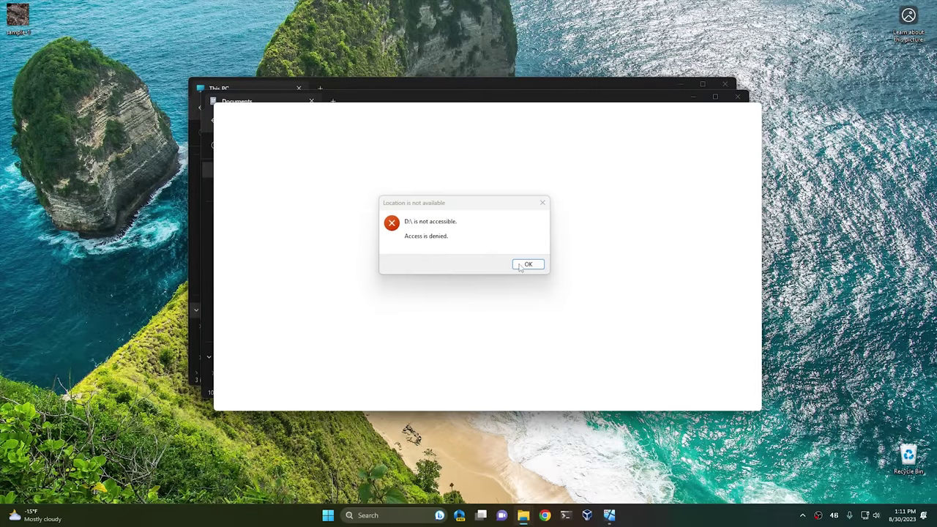
click(528, 264)
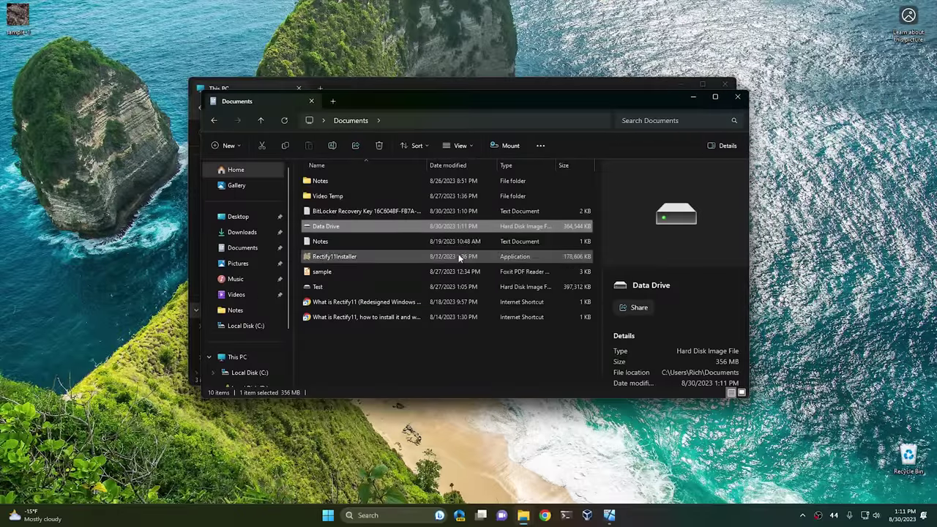
Open the locked Local Disk (D:) from This PC, unlock it with the BitLocker password, and close the drive's window.
click(238, 357)
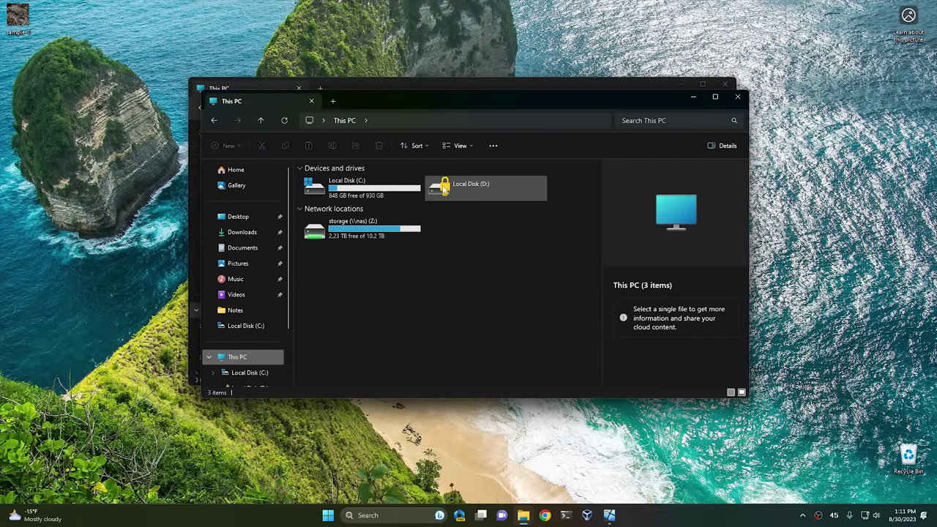
double_click(446, 192)
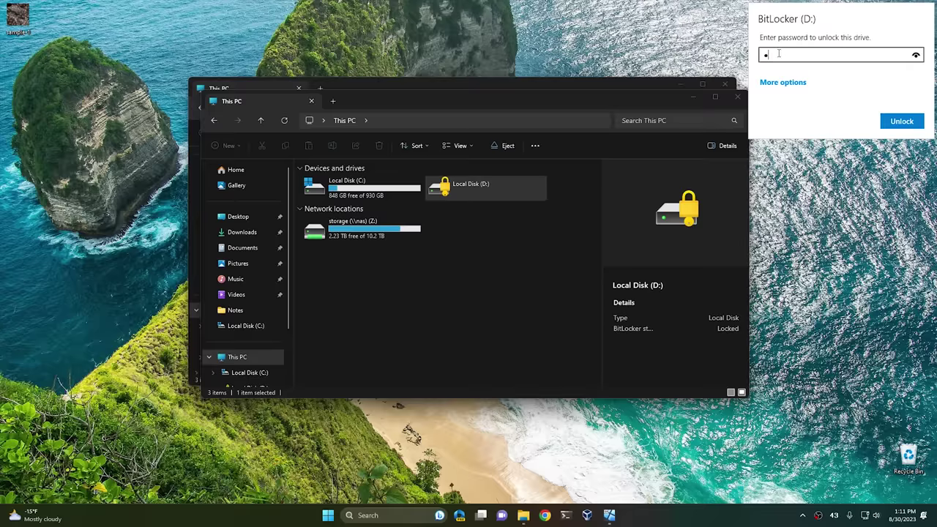
key(Return)
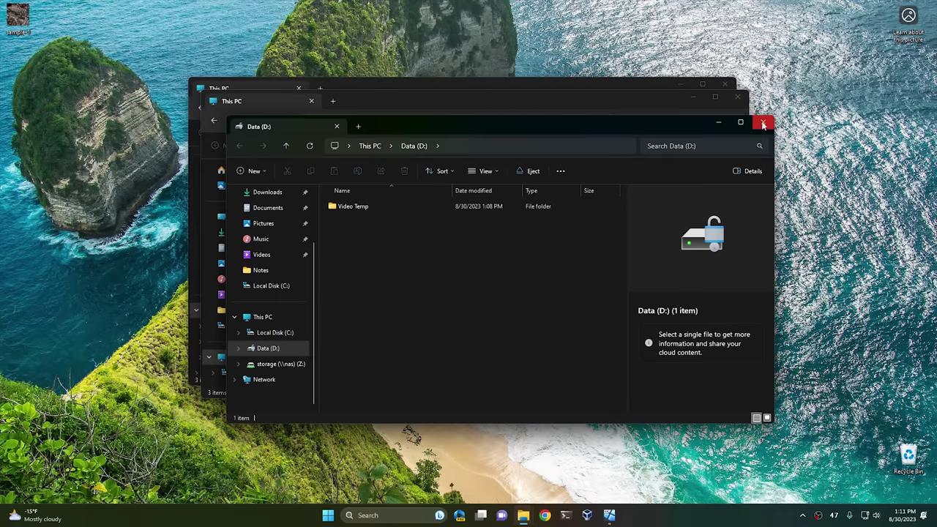
click(761, 122)
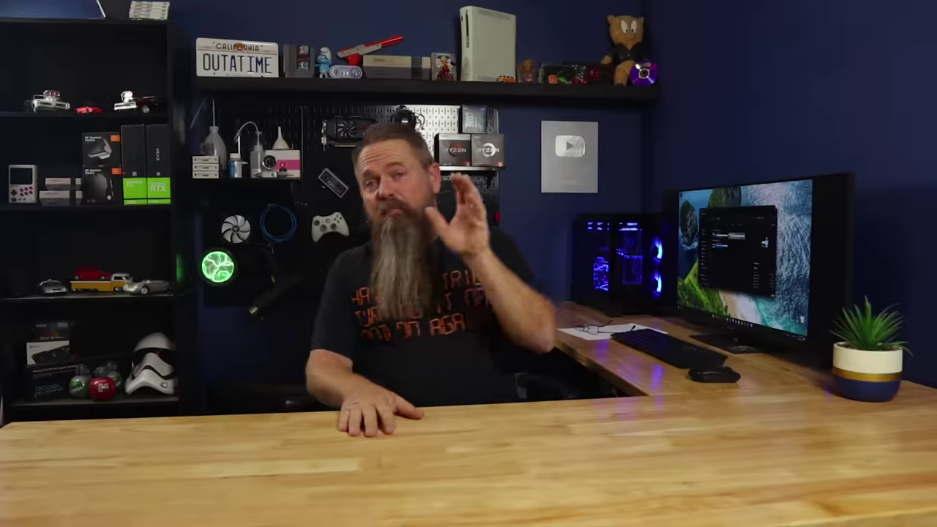